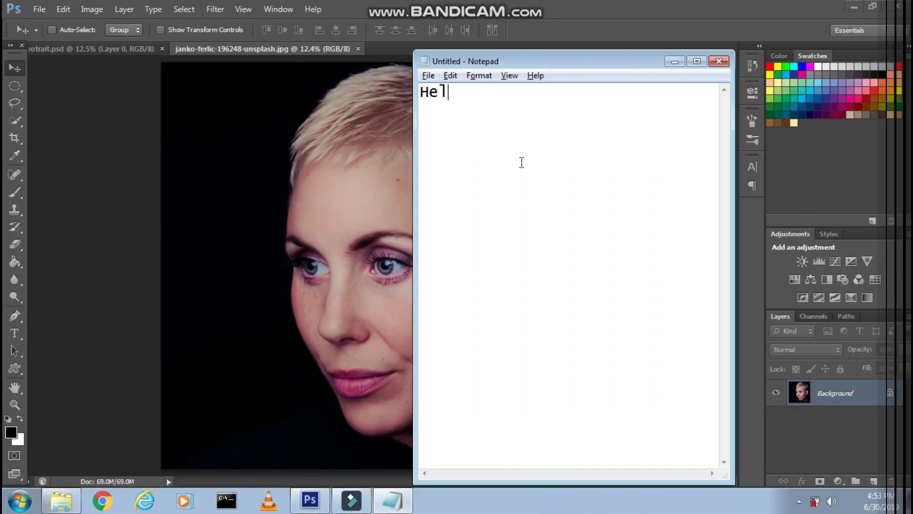
- Type the intro caption, then replace it with the Quick Selection first-step caption in Notepad
text(lo guys! I am)
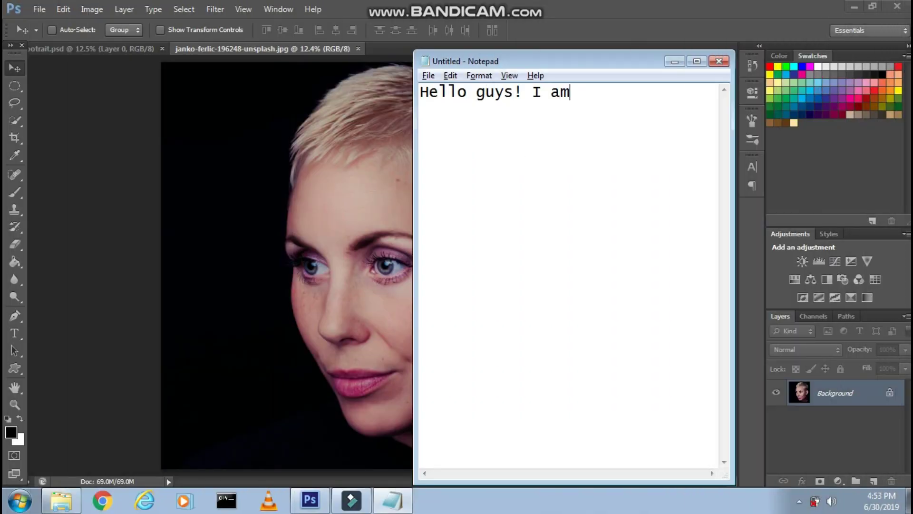
text(nd to)
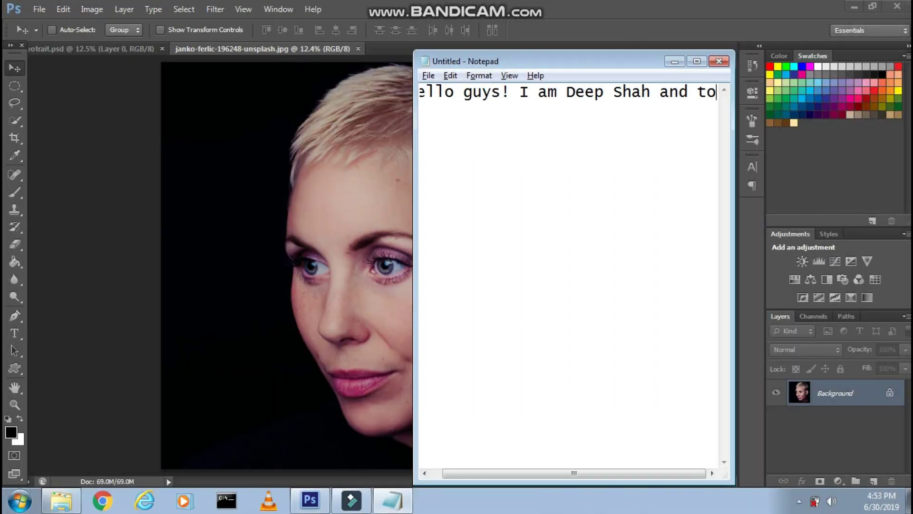
text(day I am going to)
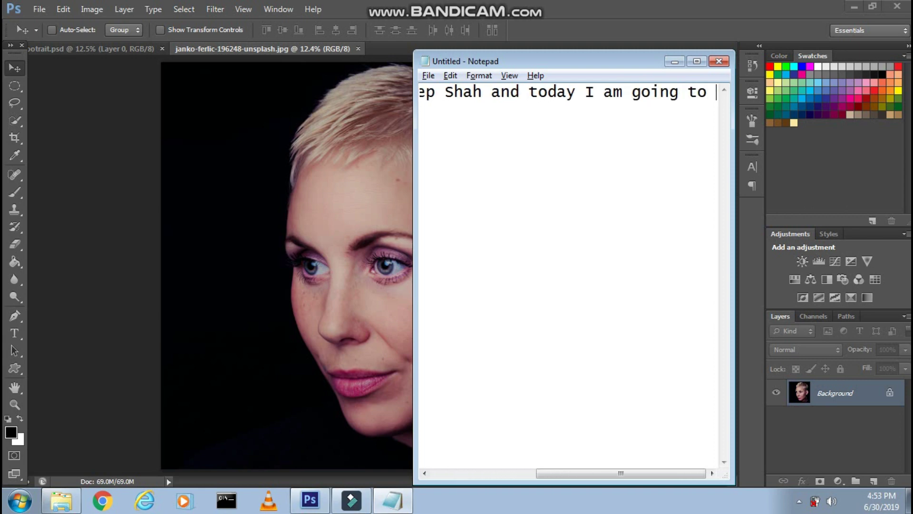
text( show you how to creat)
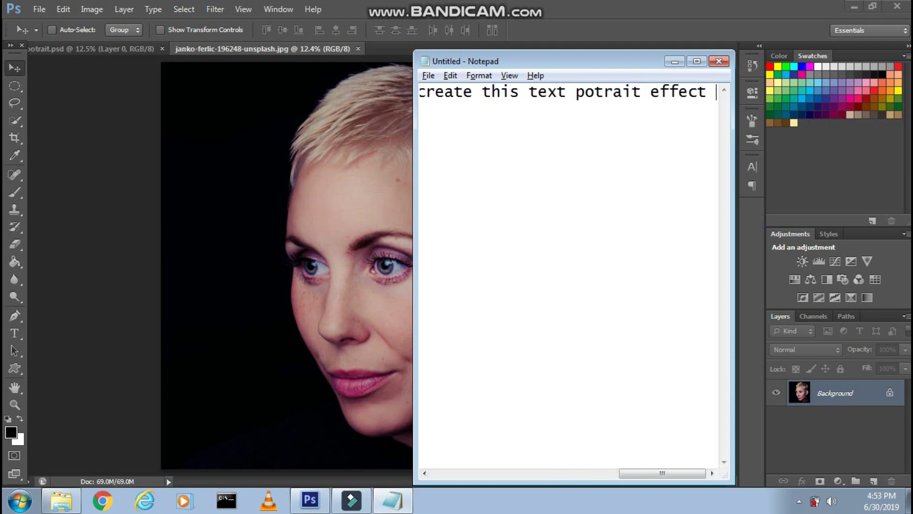
text( Photoshop!)
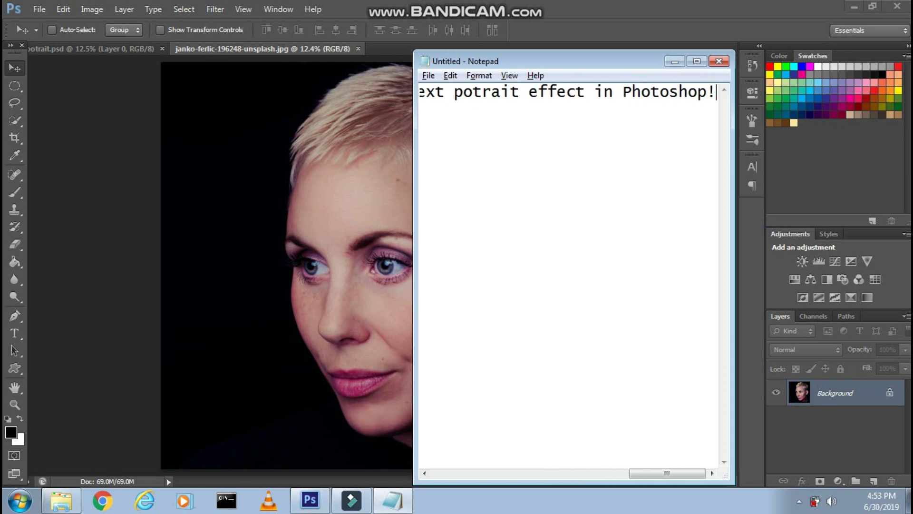
key(ctrl+a)
text(So)
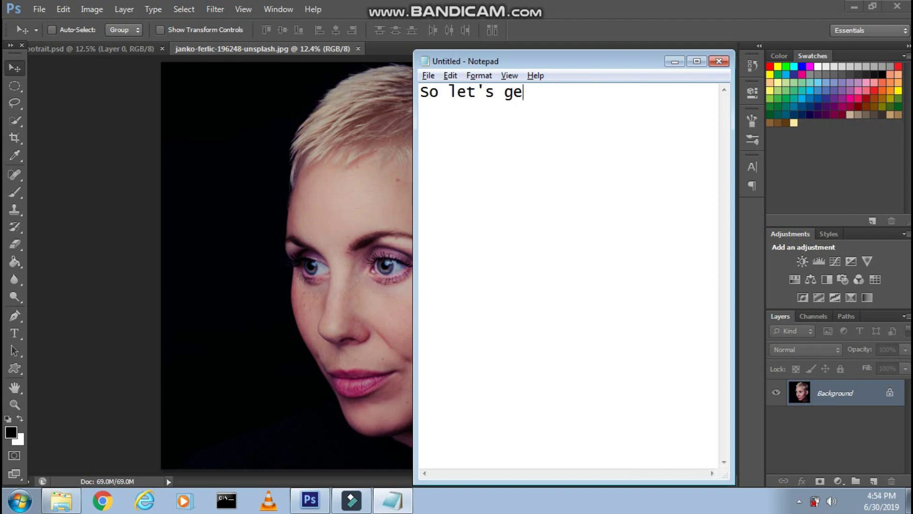
key(ctrl+a)
key(BackSpace)
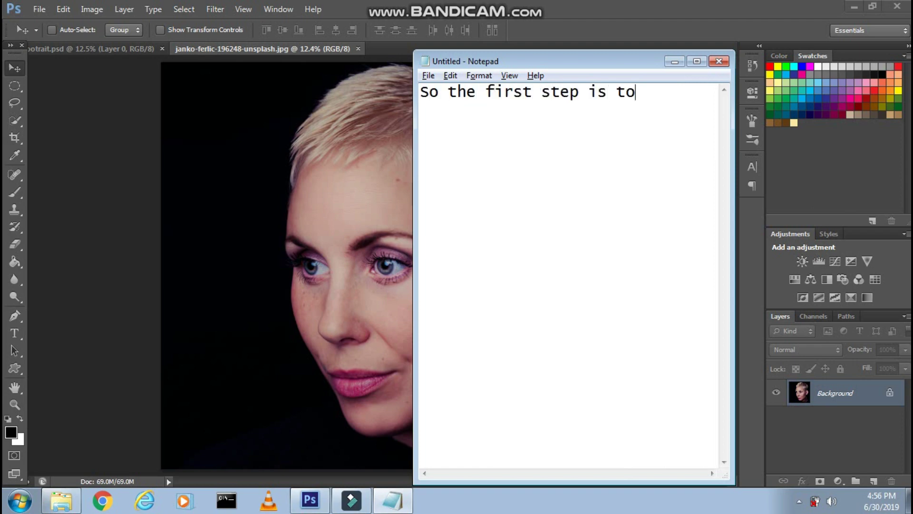
text(lect the model in)
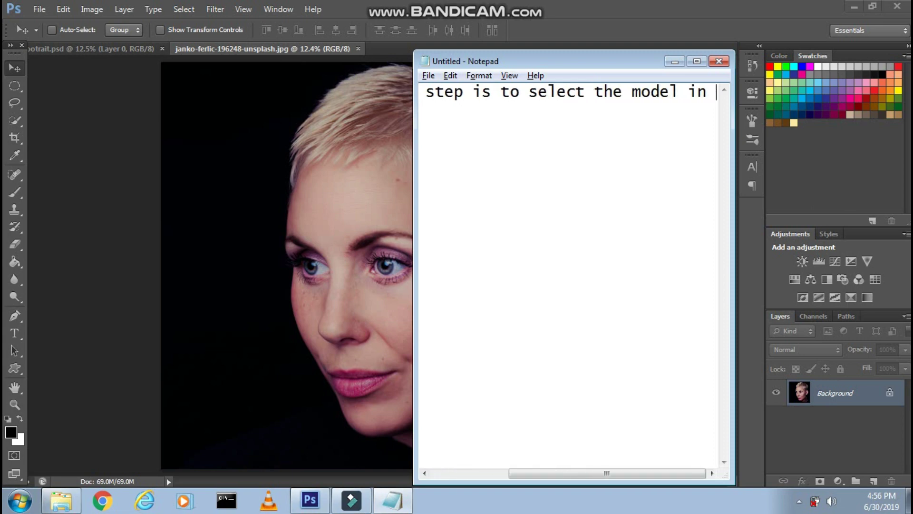
text( the image using Quick selec)
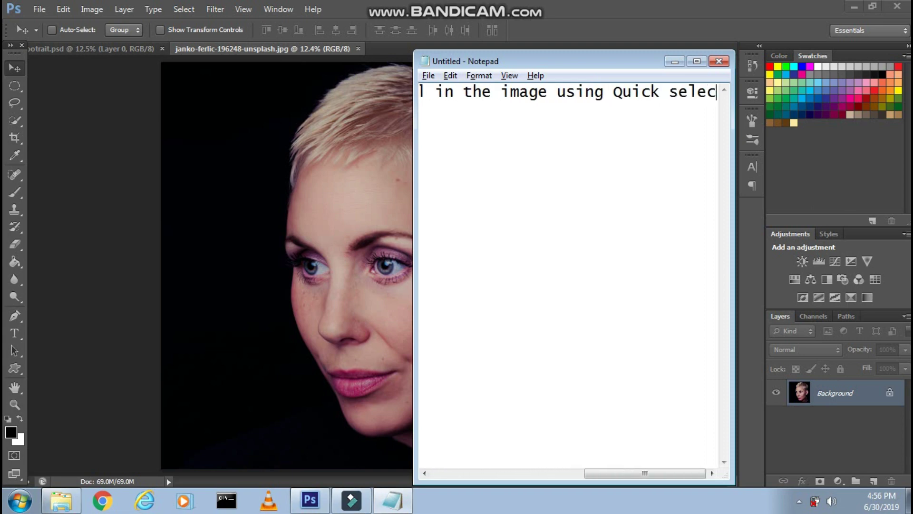
text(tion tool)
- Minimize Notepad and brush over the woman's face, hair and ear with Quick Selection
click(674, 61)
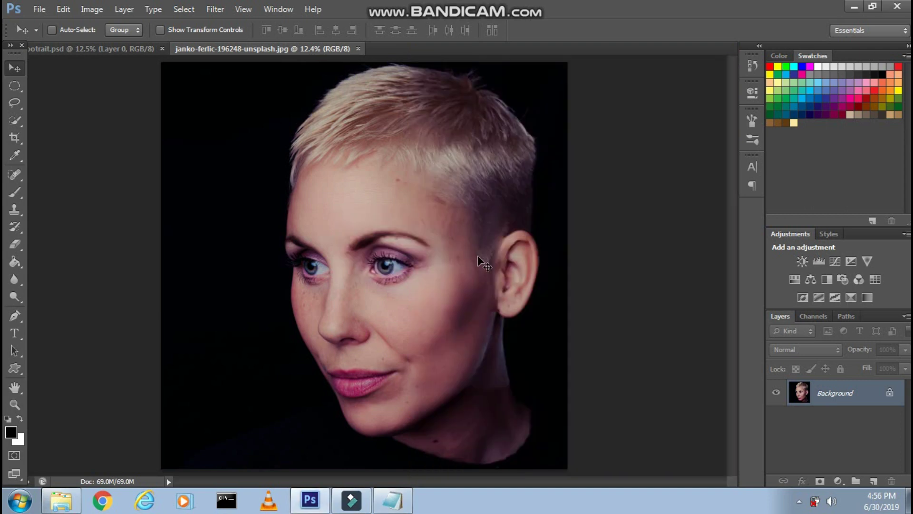
right_click(15, 121)
click(51, 118)
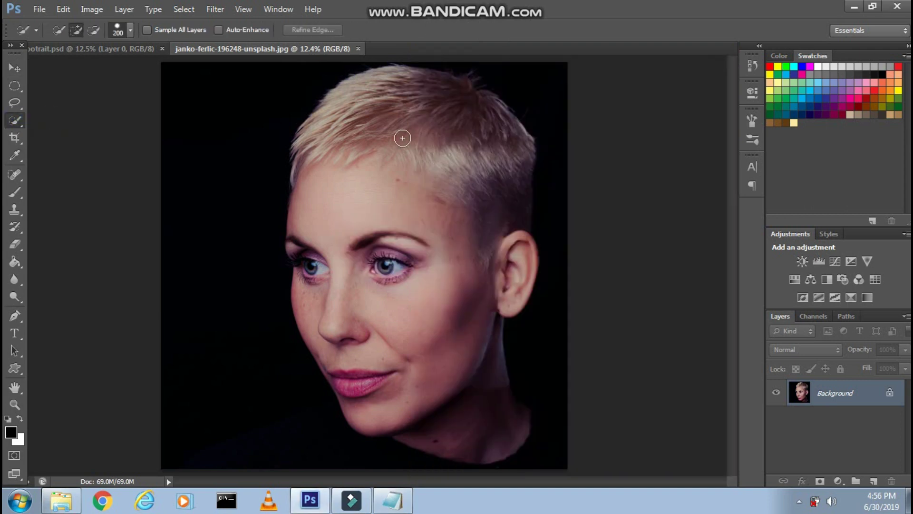
mouse_move(403, 208)
mouse_down()
mouse_move(400, 373)
mouse_move(340, 452)
mouse_move(310, 469)
mouse_move(257, 467)
mouse_up()
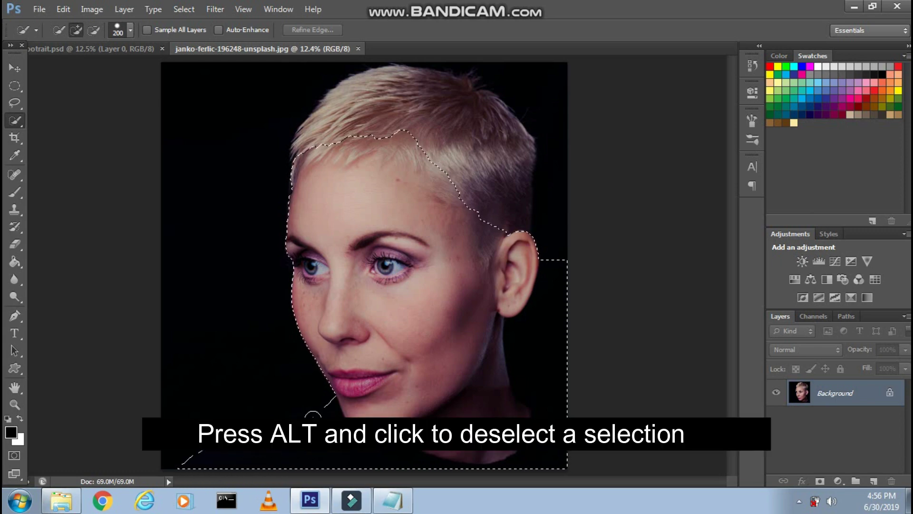
- Extend the selection over the chin and hair top, and subtract the background beside the head
drag(306, 422, 427, 405)
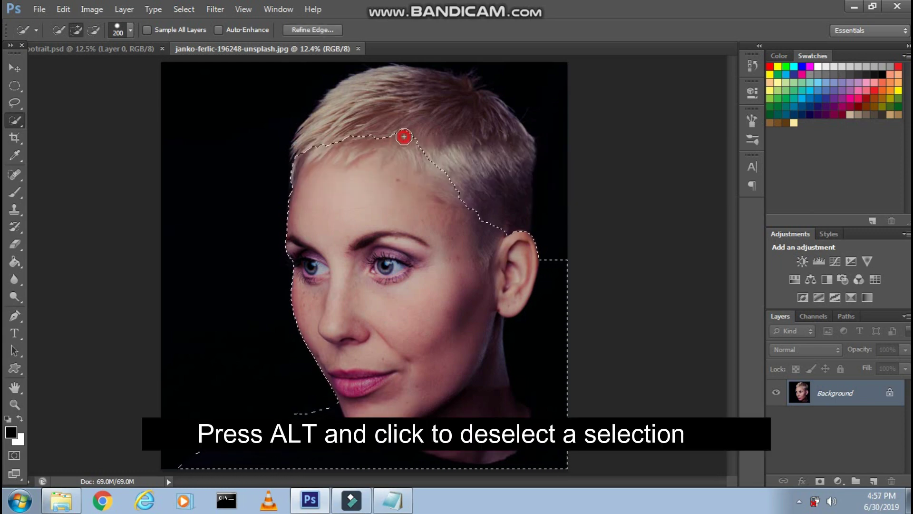
drag(403, 137, 339, 110)
mouse_move(591, 163)
mouse_down()
mouse_move(550, 391)
mouse_move(566, 407)
mouse_up()
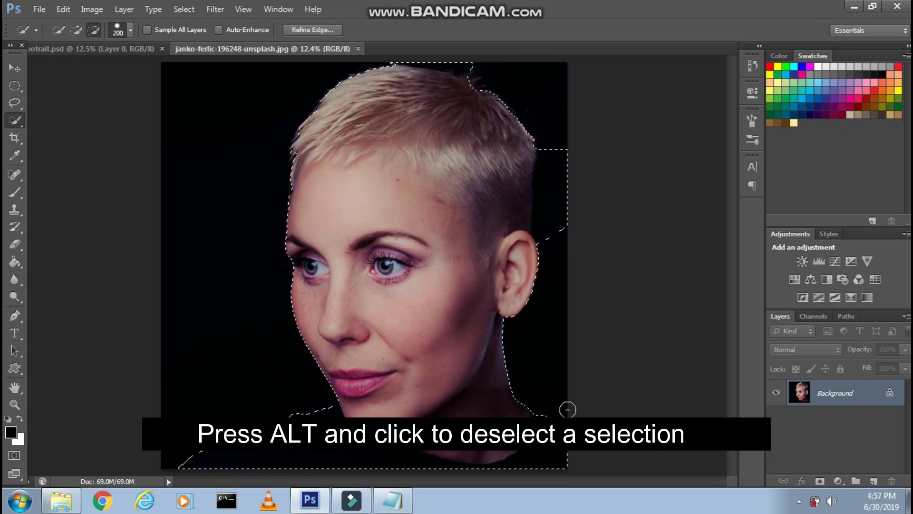
drag(558, 217, 464, 61)
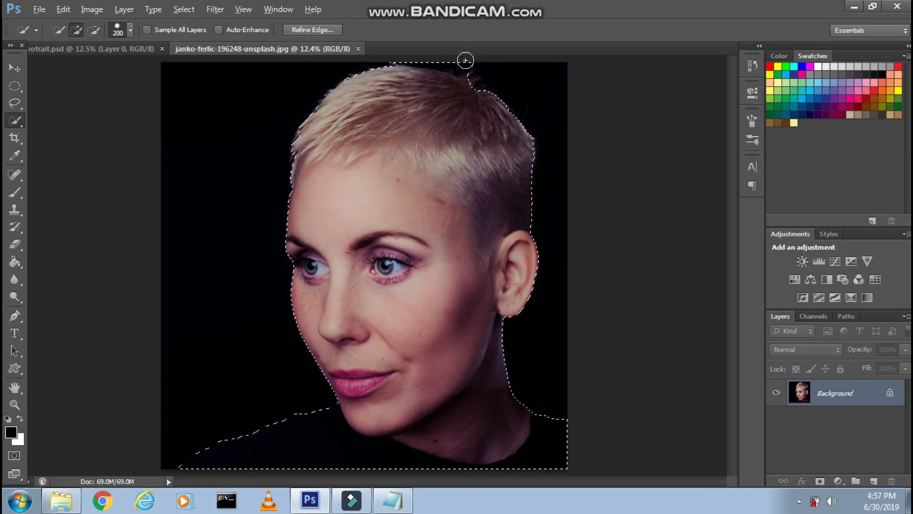
click(392, 500)
click(550, 209)
- Replace the caption with 'Take a proper selection of the hair'
key(ctrl+a)
text(T)
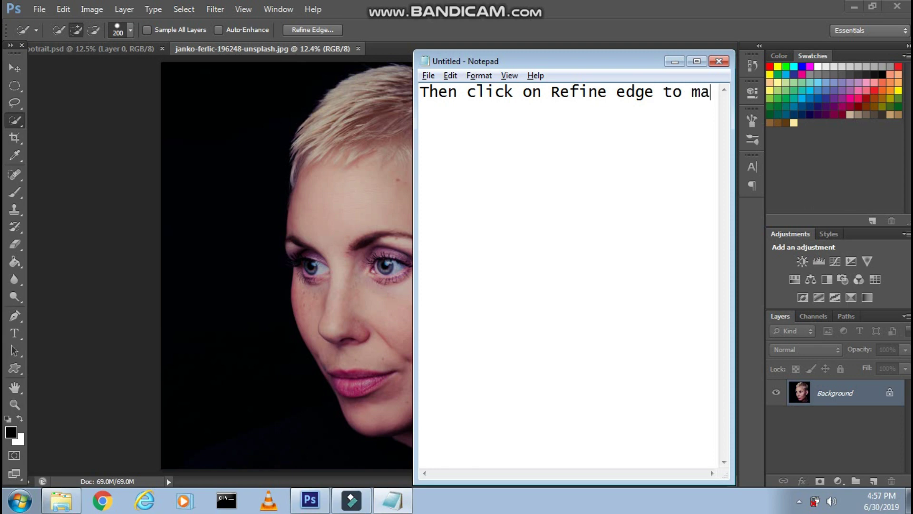
text(ke a poper select)
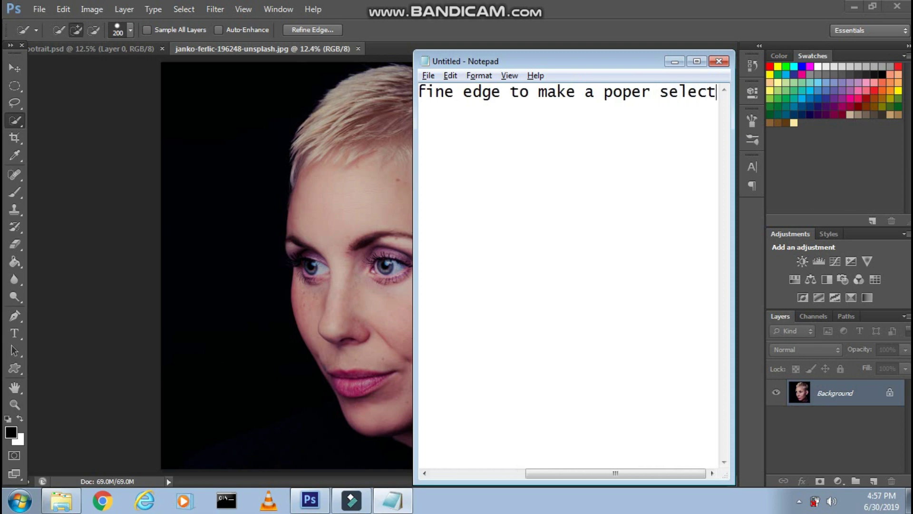
text(ion of the hair)
click(330, 102)
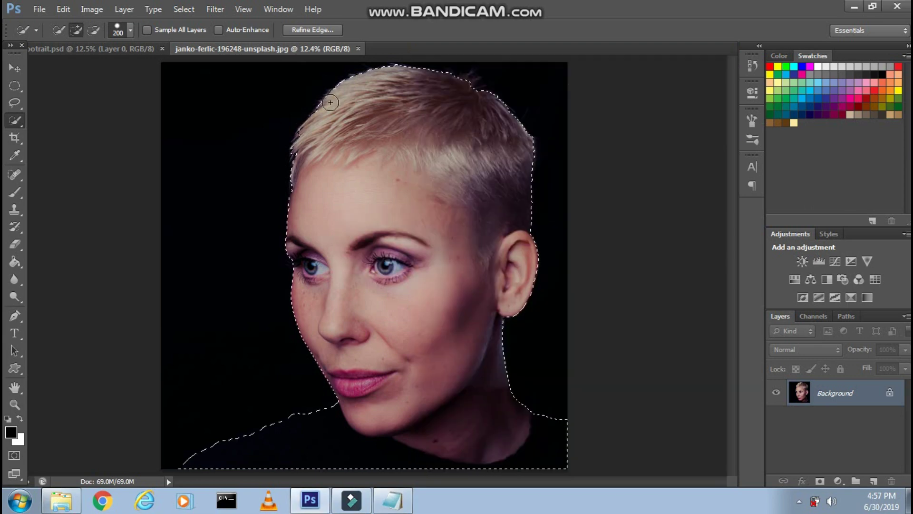
- Refine the selection edge along the hair outline in Refine Edge and apply it
click(315, 31)
key(alt+Tab)
key(ctrl+a)
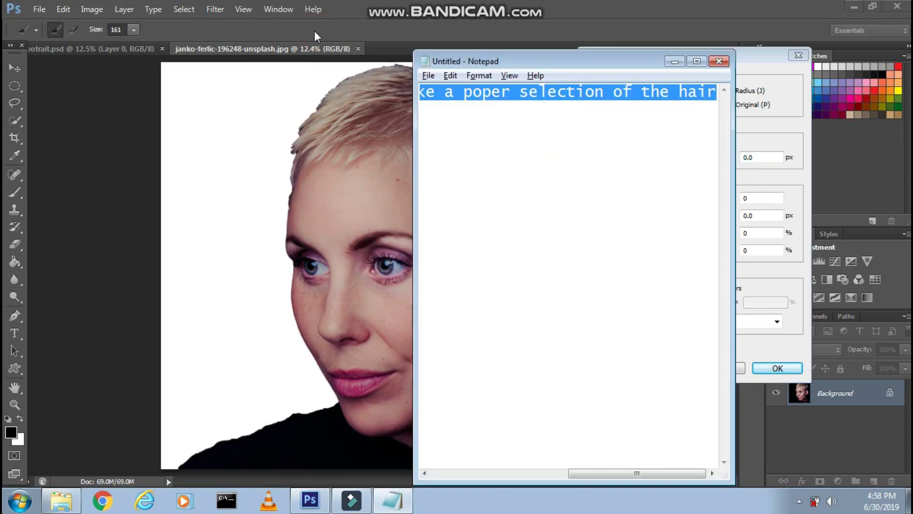
text(Now using)
text(rush hover over the)
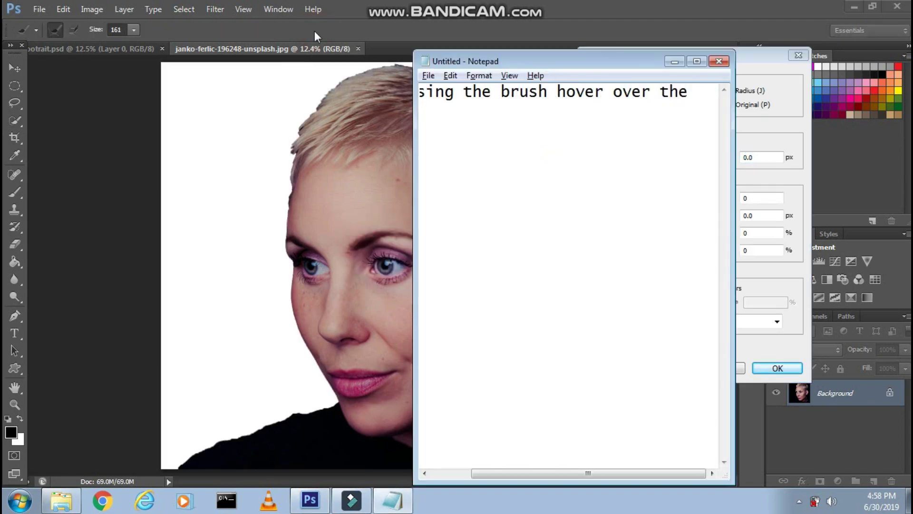
text( hair)
key(alt+Tab)
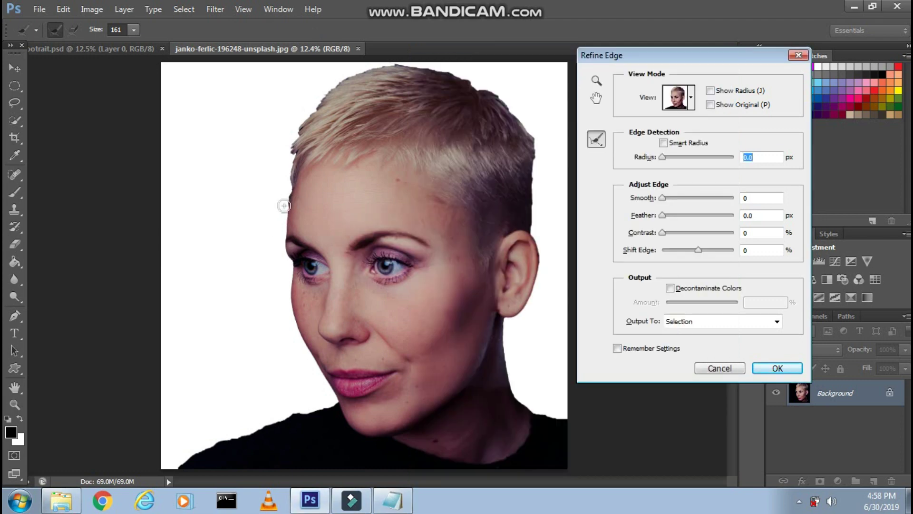
mouse_move(284, 206)
mouse_down()
mouse_move(387, 57)
mouse_move(489, 84)
mouse_up()
mouse_move(525, 123)
mouse_down()
mouse_move(541, 177)
mouse_move(534, 233)
mouse_up()
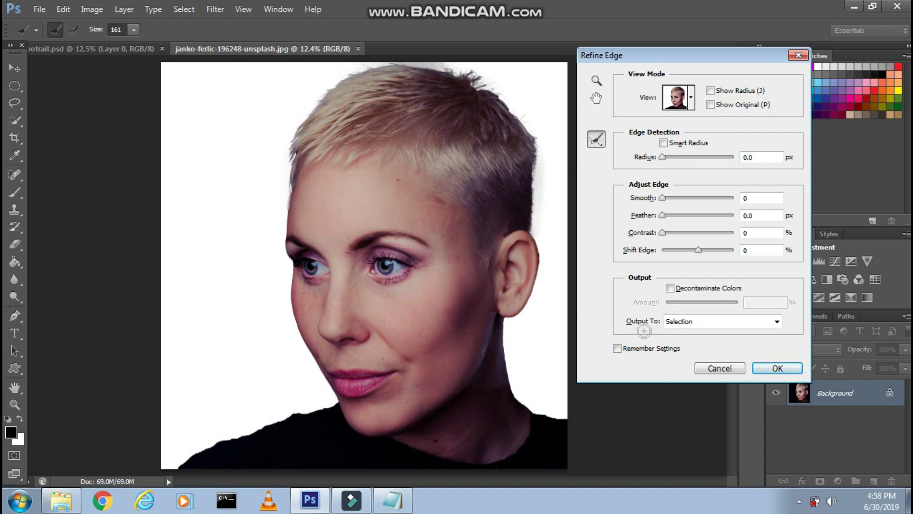
click(776, 369)
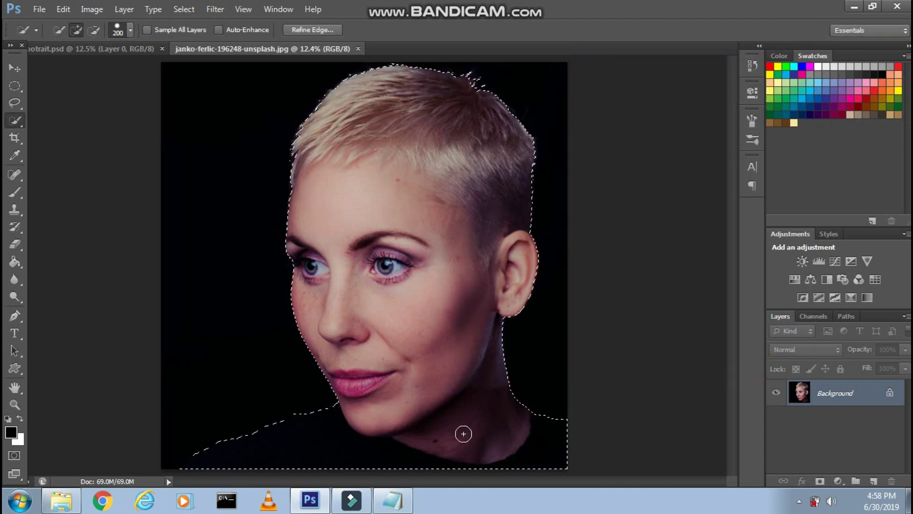
- Caption the layer-mask step and add a mask to Layer 0 hiding the dark background
click(392, 500)
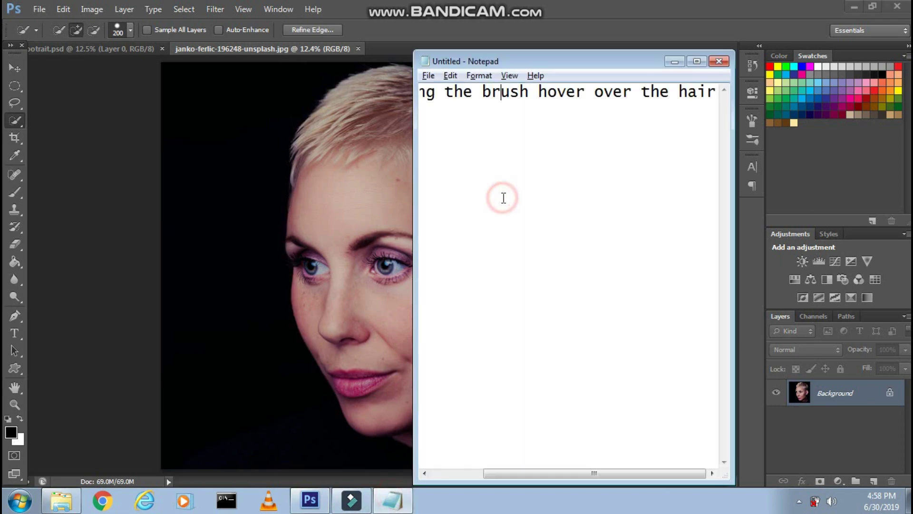
key(ctrl+a)
text(After tha)
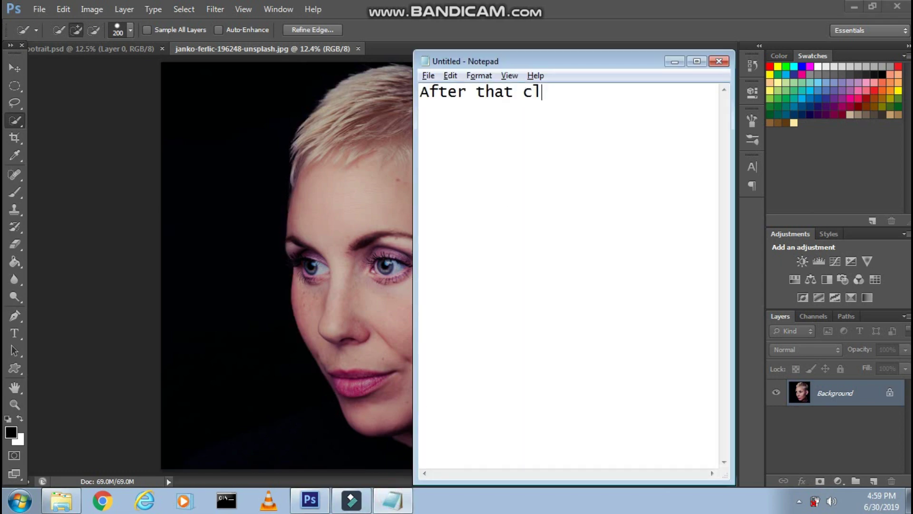
text(er mask )
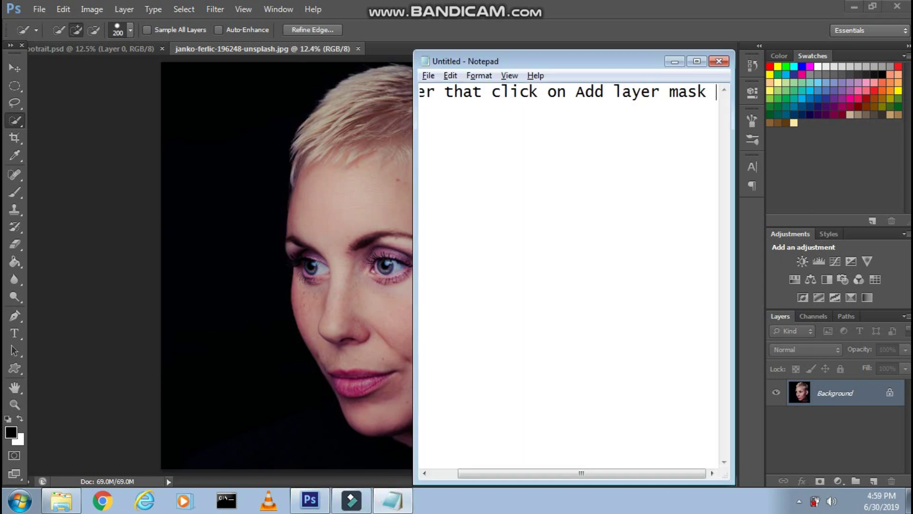
text(icon to remove the ba)
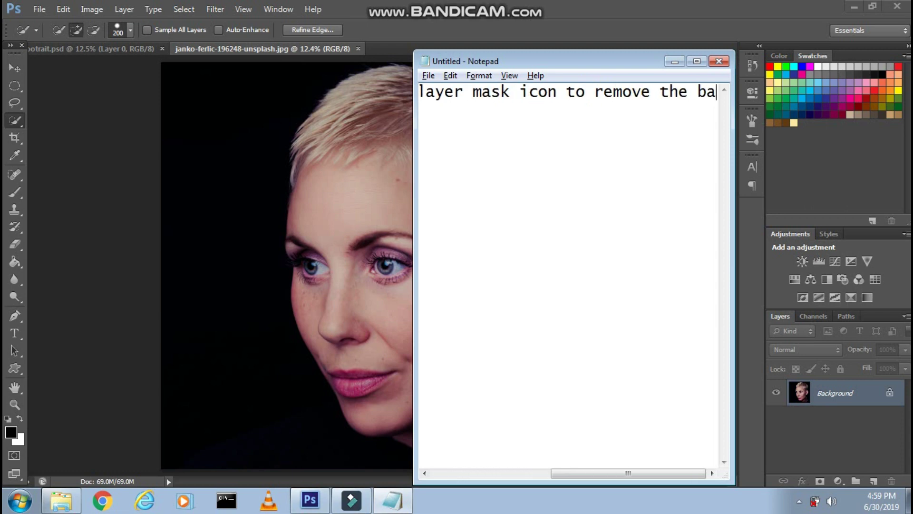
text(ckground from the image)
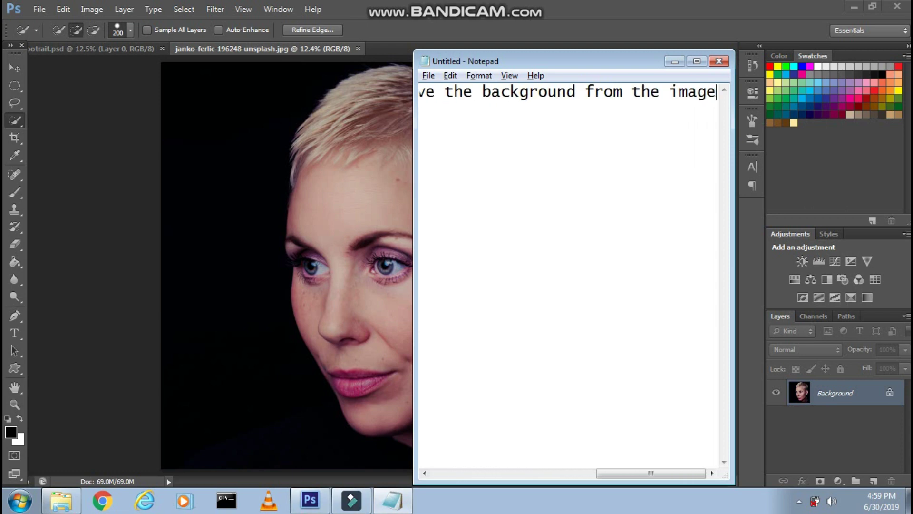
click(819, 481)
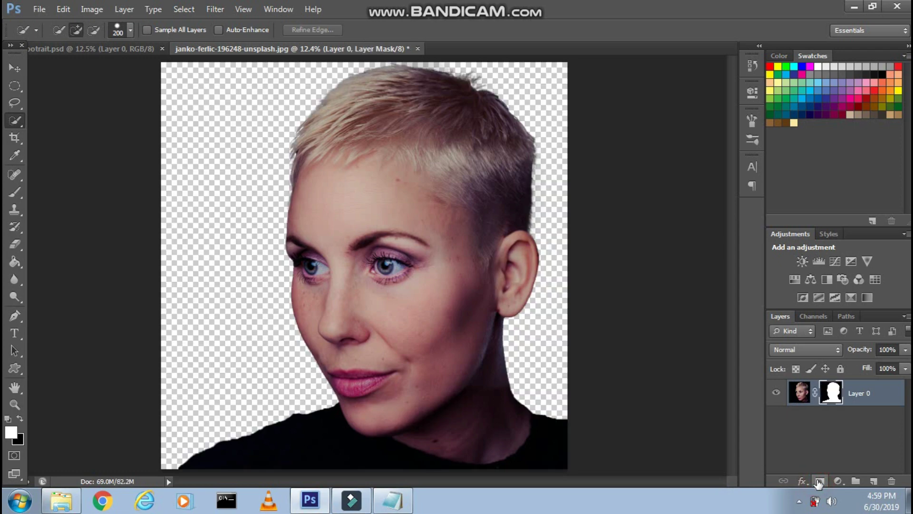
click(378, 496)
key(ctrl+a)
text(\)
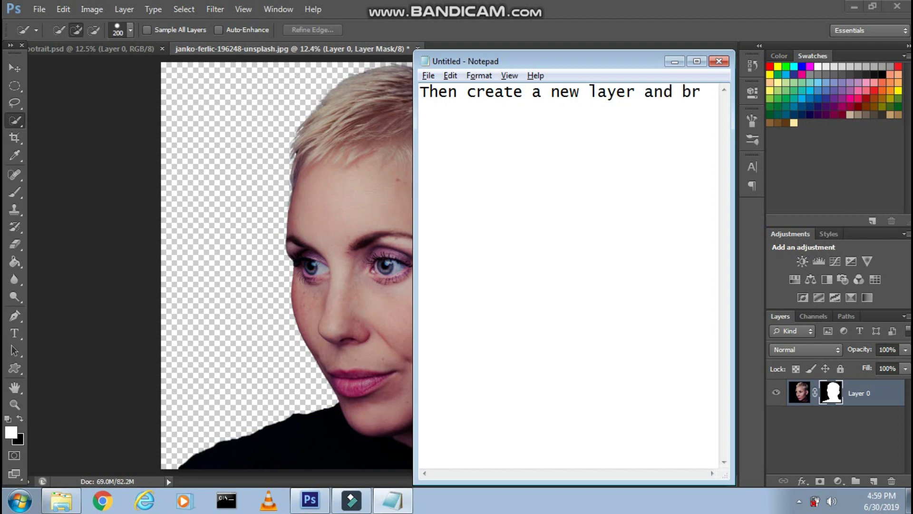
text(ing that layer )
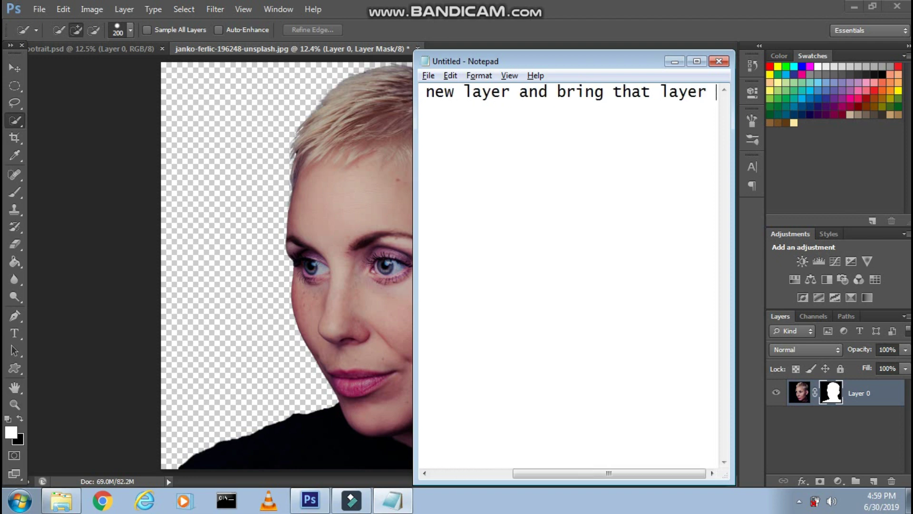
text(below the model )
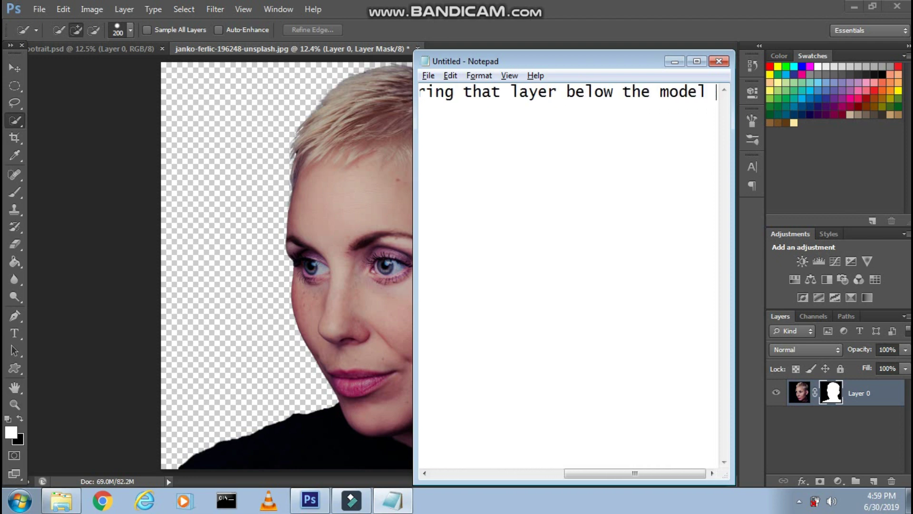
text(layer)
- Add a new Layer 1 below the model layer and caption the white fill step
key(alt+Tab)
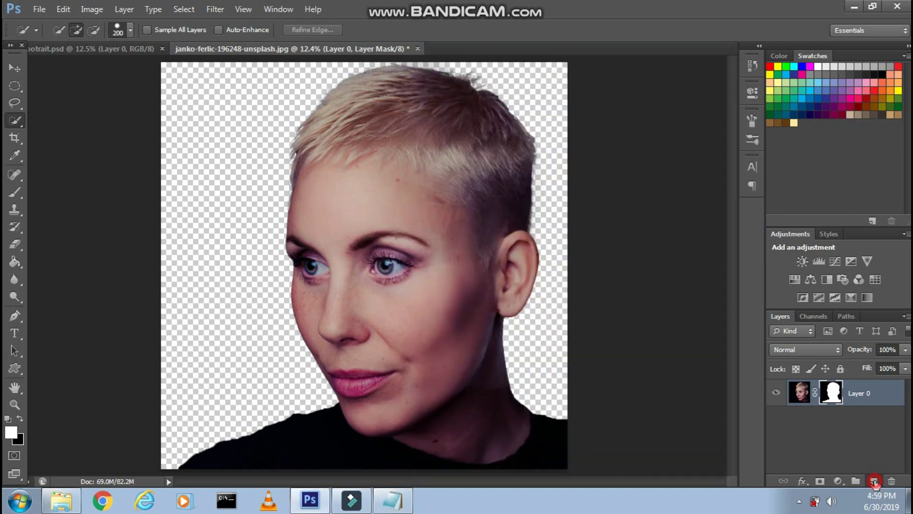
click(874, 481)
drag(827, 393, 823, 418)
key(alt+Tab)
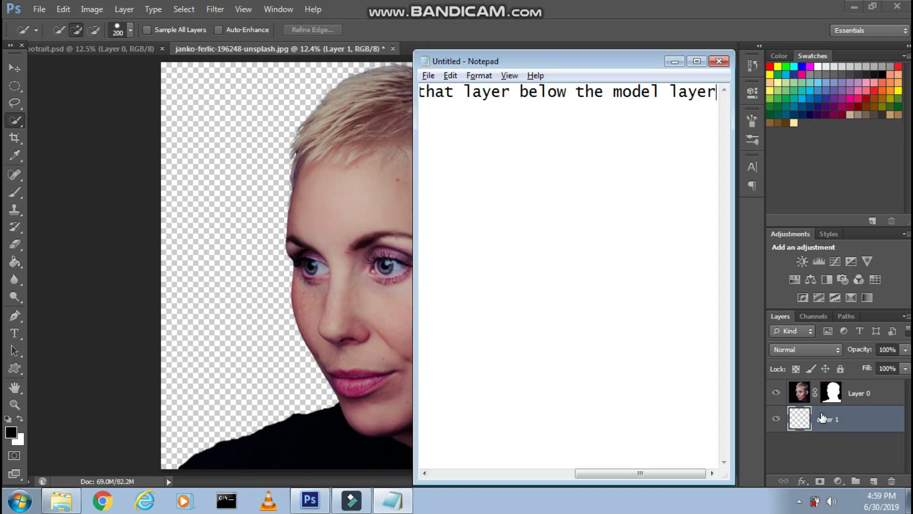
key(ctrl+a)
key(BackSpace)
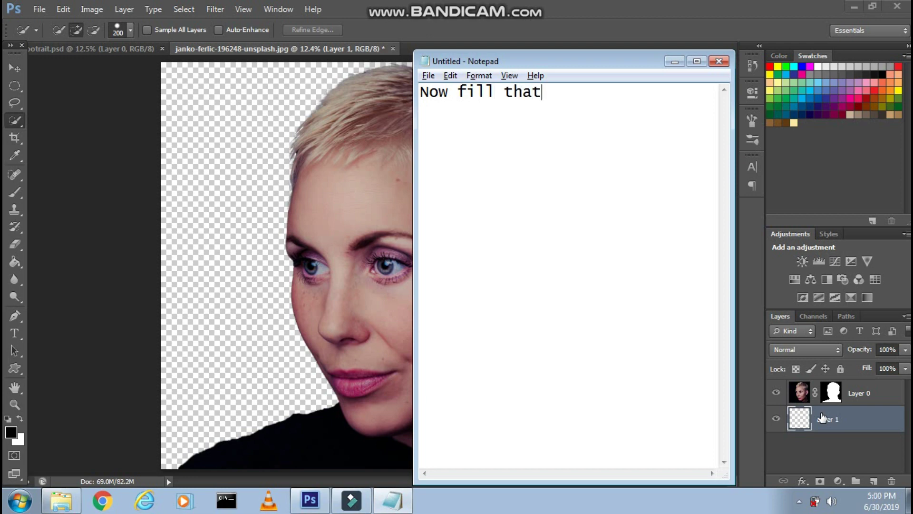
text(ayer with the white )
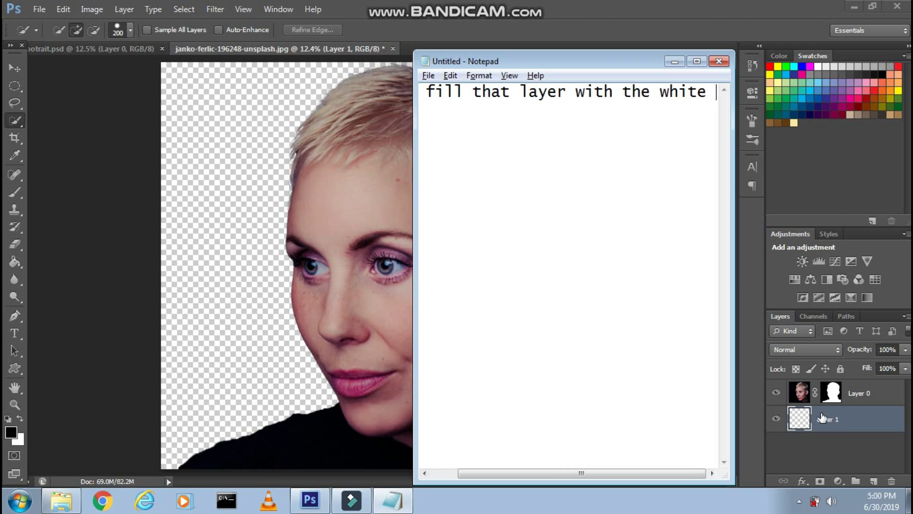
text(color using paint )
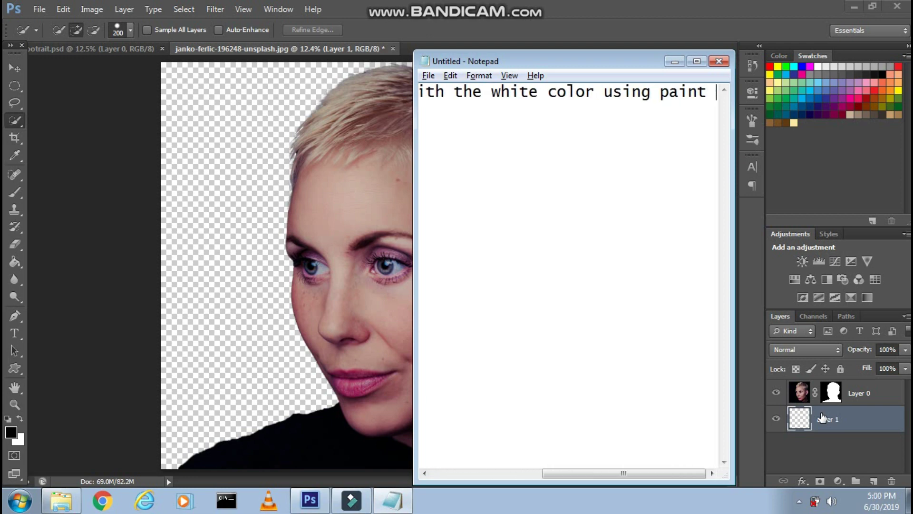
text(bucket tool)
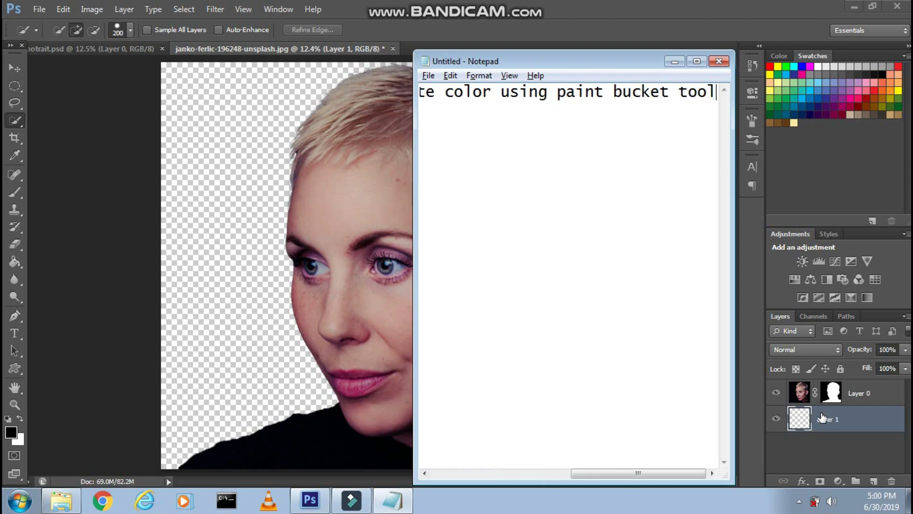
- Fill Layer 1 with white using the Paint Bucket and a white foreground colour
key(alt+Tab)
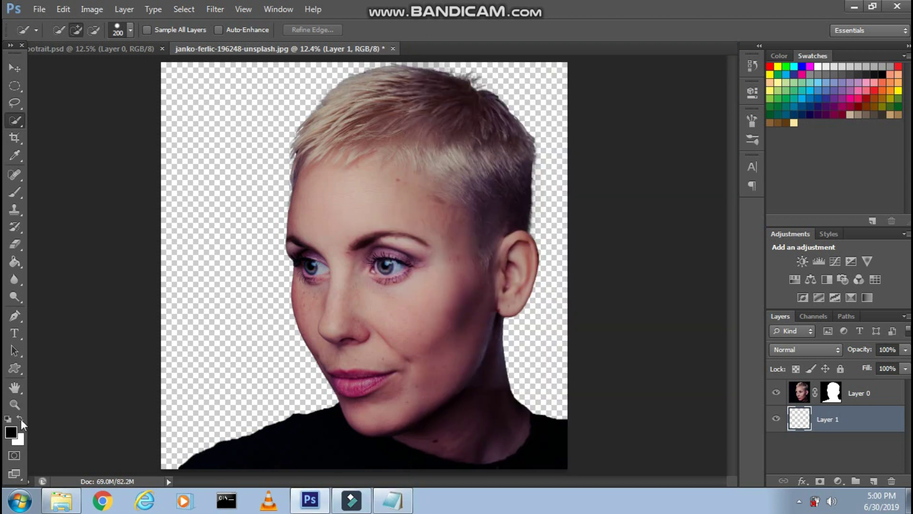
click(20, 419)
click(10, 430)
click(590, 111)
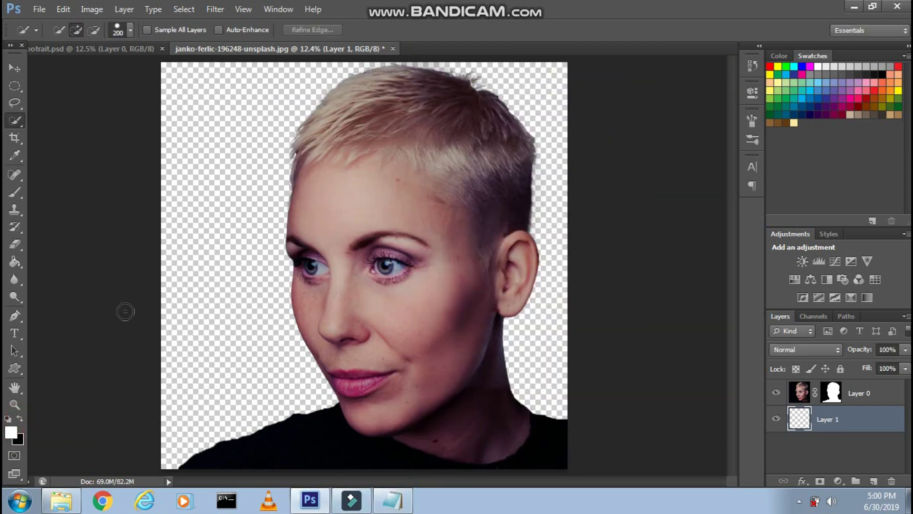
drag(16, 261, 60, 259)
click(58, 275)
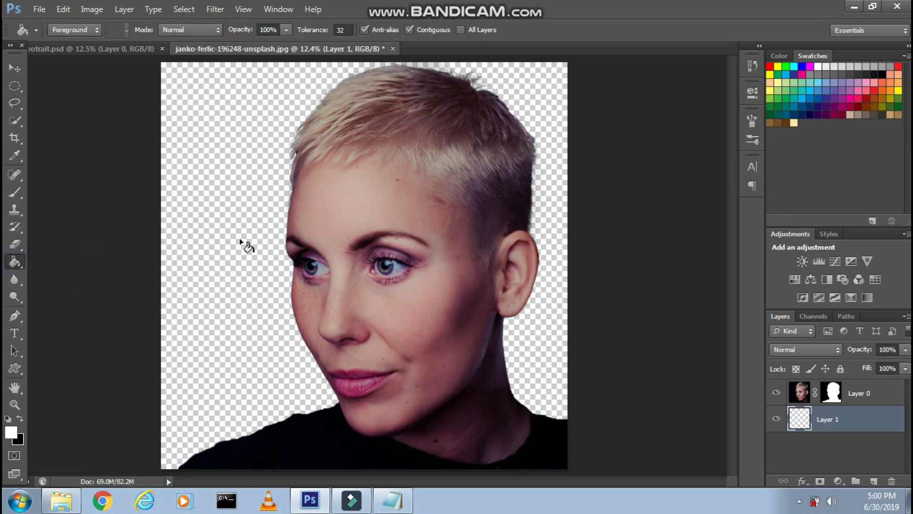
click(239, 239)
- Replace the caption with the Ctrl+J duplicate-layer instruction
key(alt+Tab)
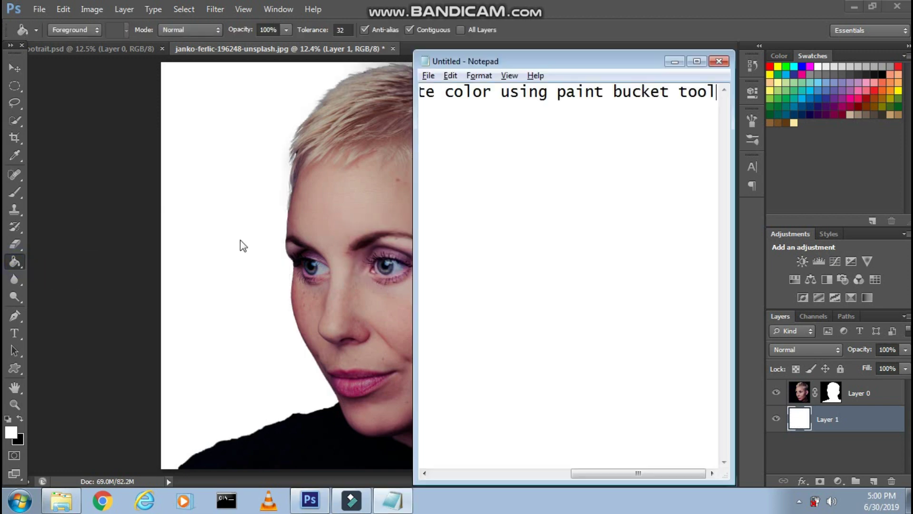
key(ctrl+a)
key(BackSpace)
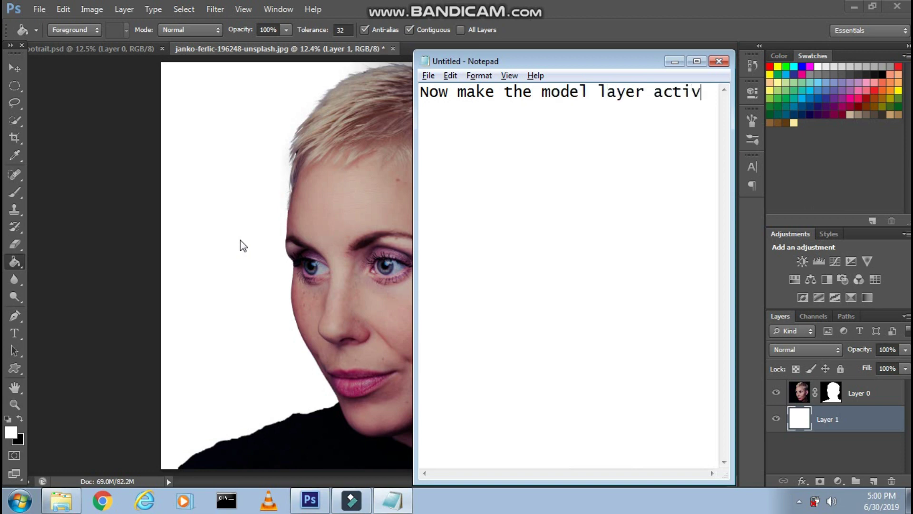
text(e and then press CTRL)
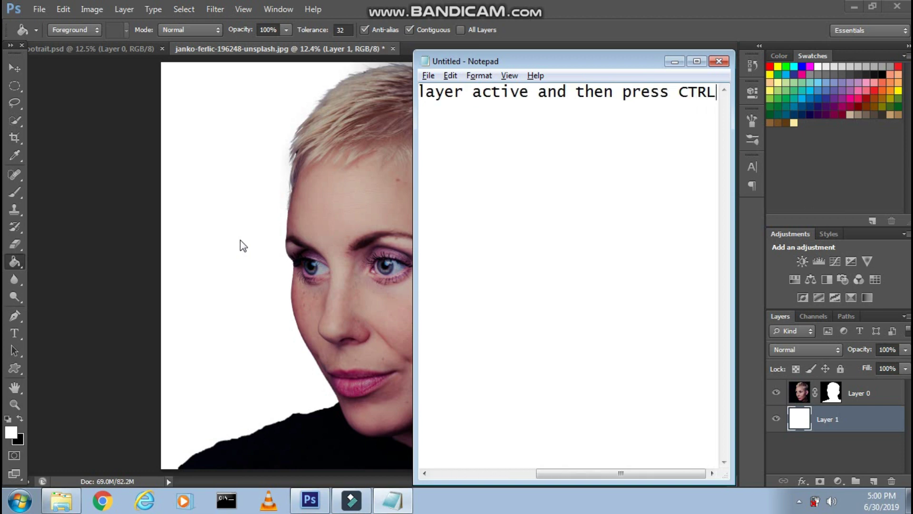
text( + J to create)
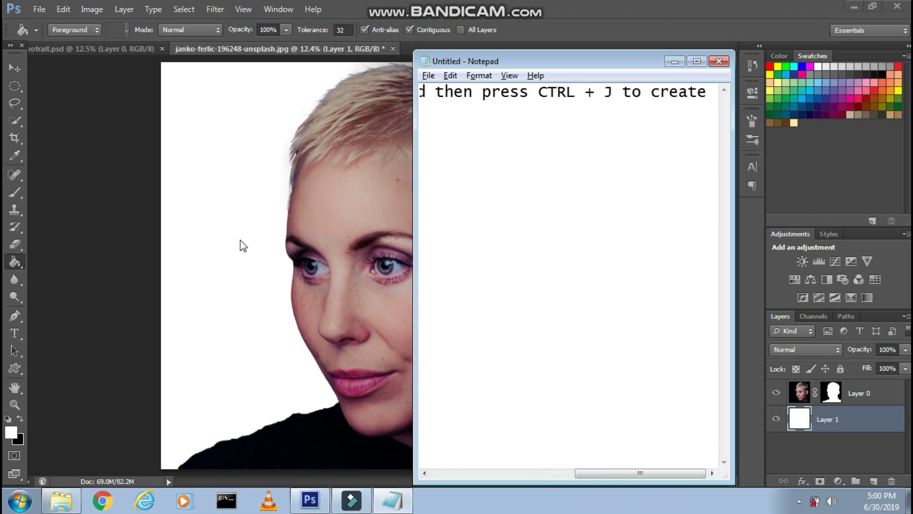
text( a duplicate of )
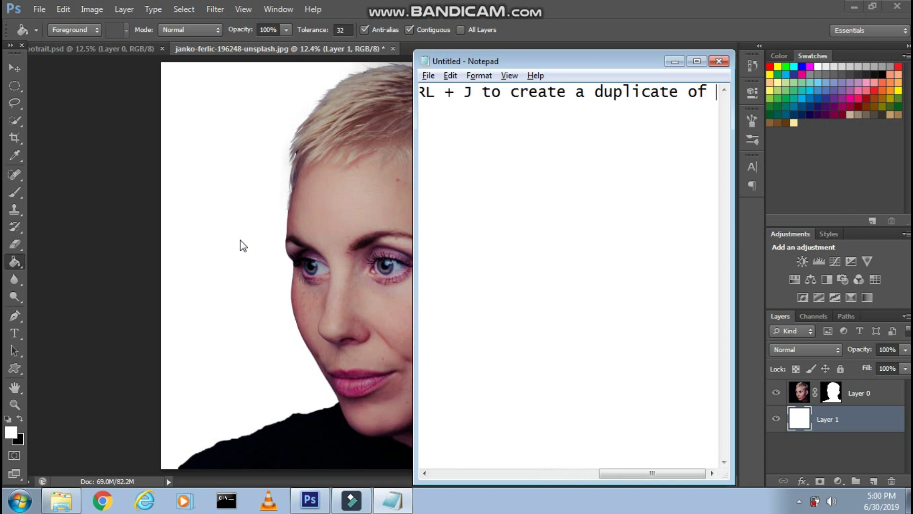
text(the layer)
click(241, 240)
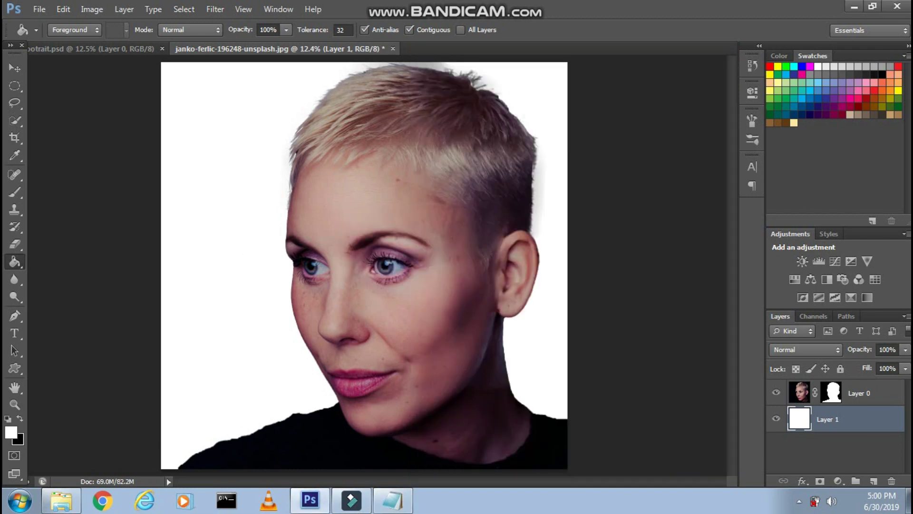
- Duplicate Layer 0 into Layer 0 copy and caption the Gaussian Blur step
click(799, 401)
key(ctrl+j)
key(alt+Tab)
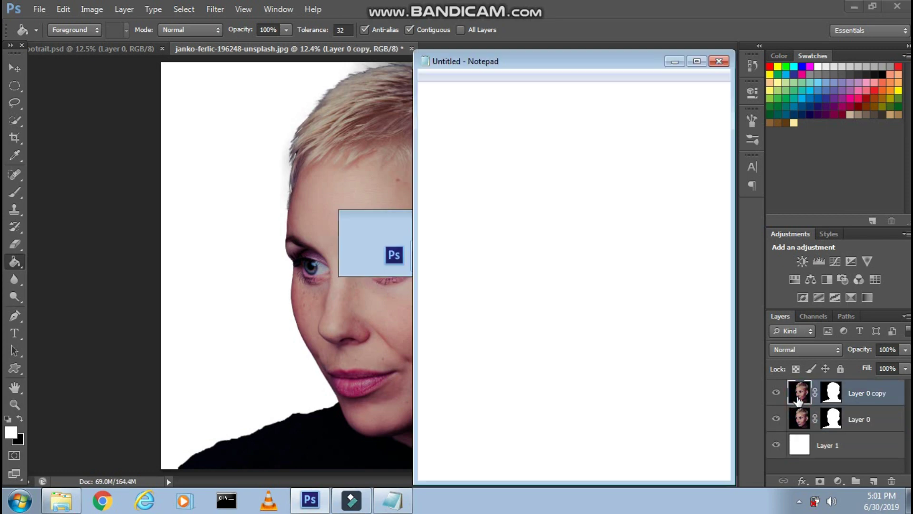
key(ctrl+a)
text(NO)
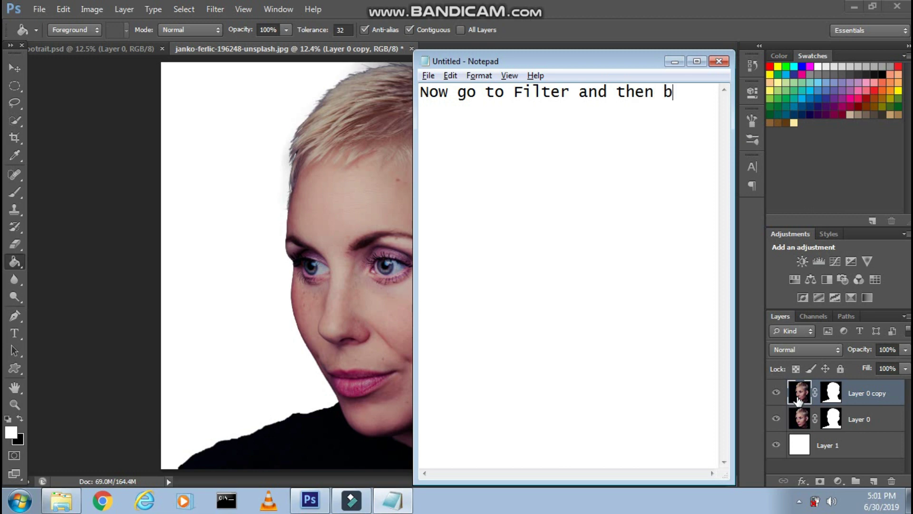
text(lur and then select )
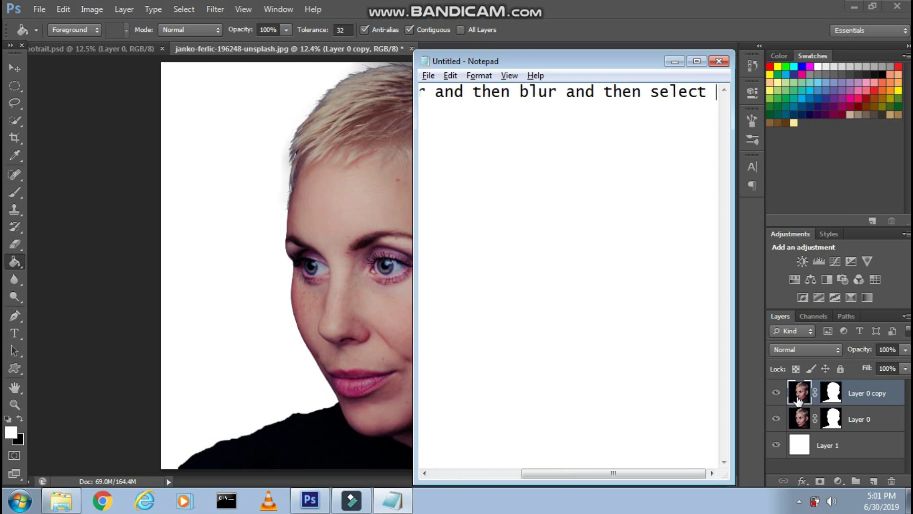
text(Gaussian blur over th)
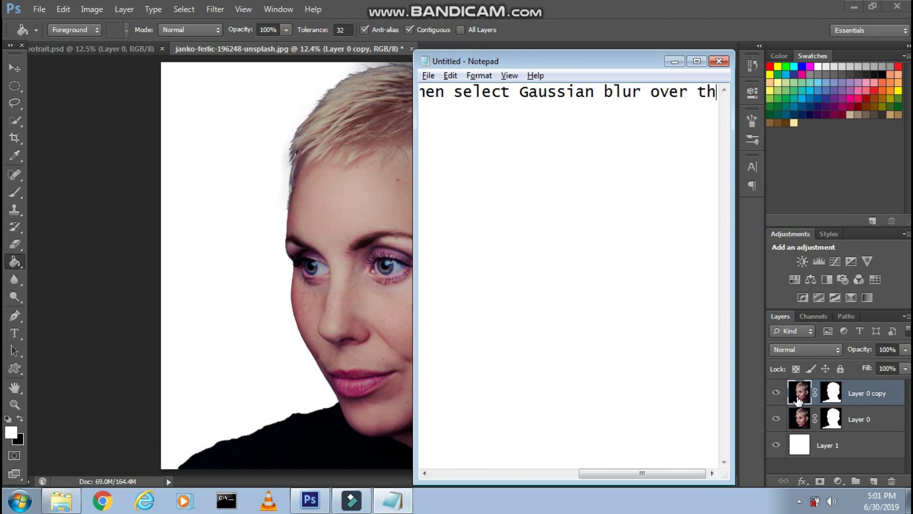
text(ere)
- Apply a Gaussian Blur with a 2-pixel radius to Layer 0 copy
click(798, 399)
click(215, 9)
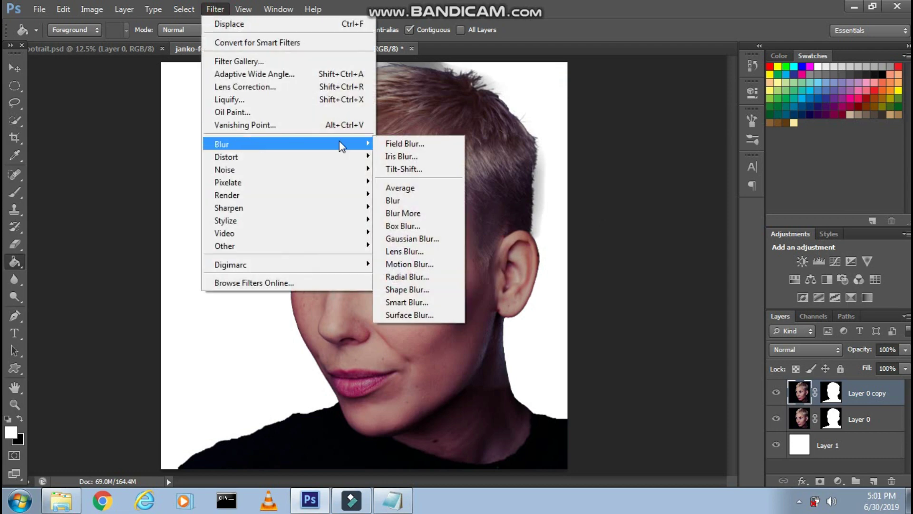
click(411, 238)
key(alt+Tab)
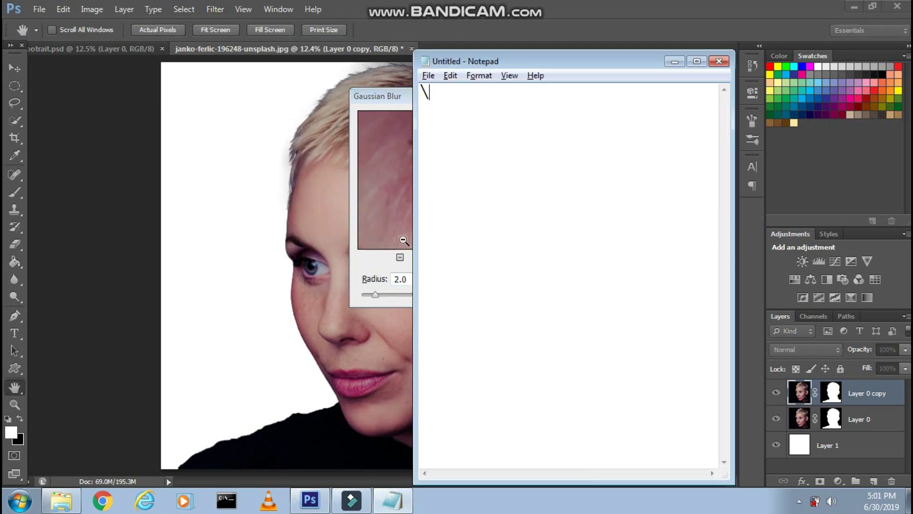
text(the radius )
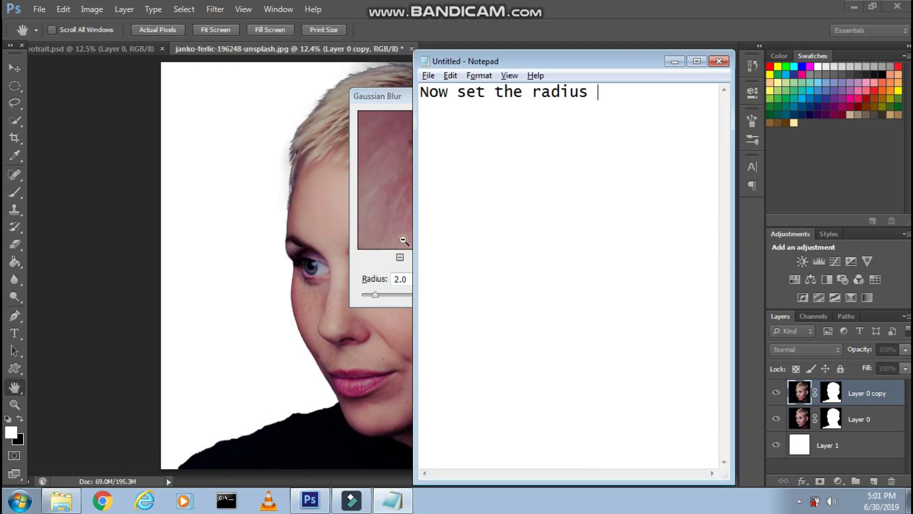
text( px and then press)
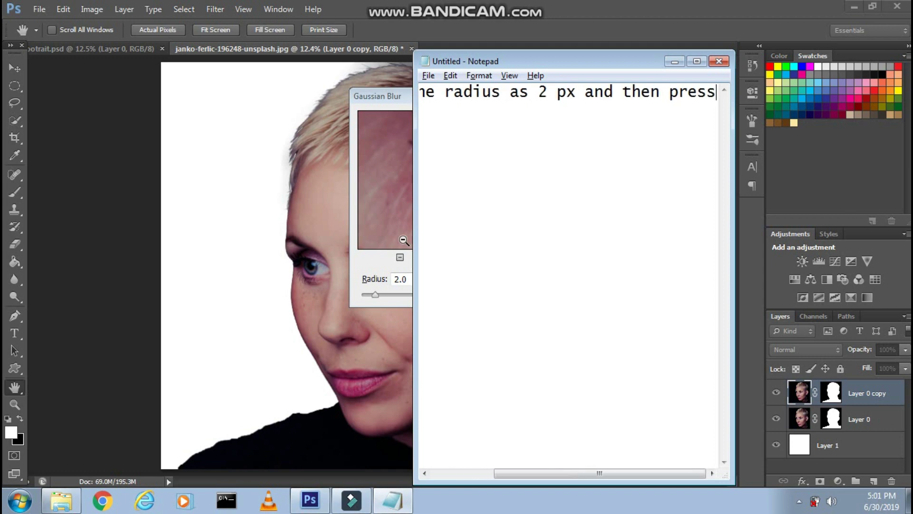
text( Ok)
key(alt+Tab)
click(518, 119)
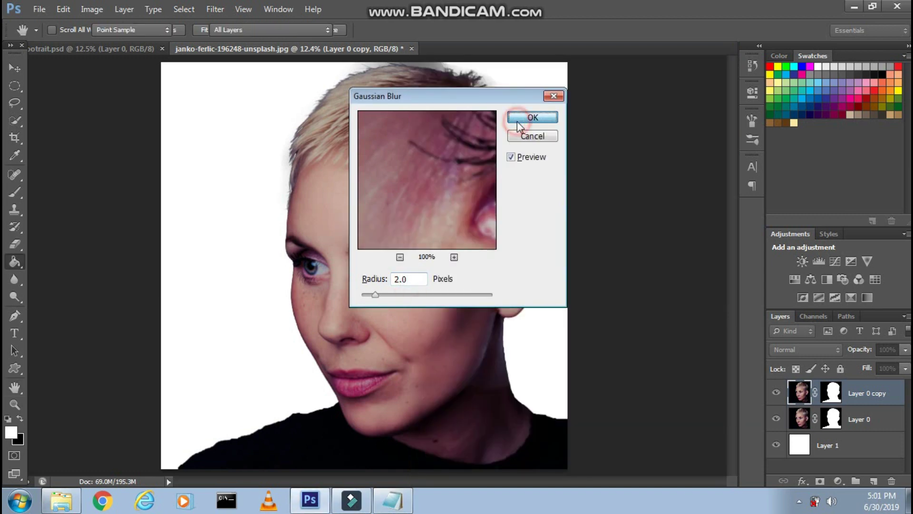
click(388, 500)
- Caption the Black & White step and add a Black & White adjustment layer
click(591, 201)
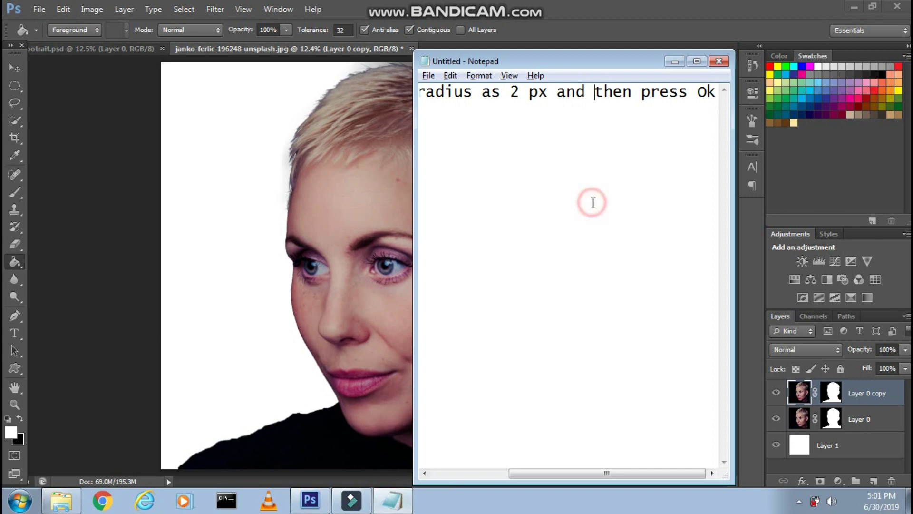
key(ctrl+a)
key(BackSpace)
text(After that )
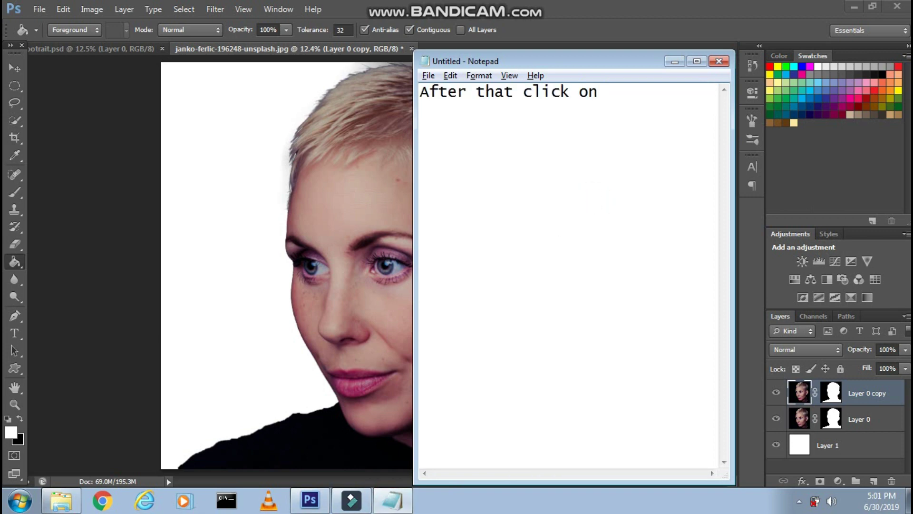
text( new fill or)
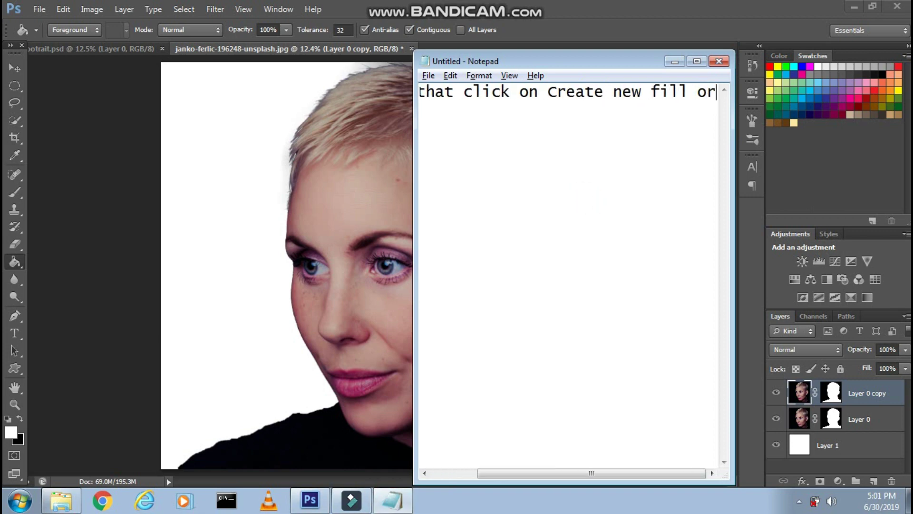
text( adjustment layer icon and )
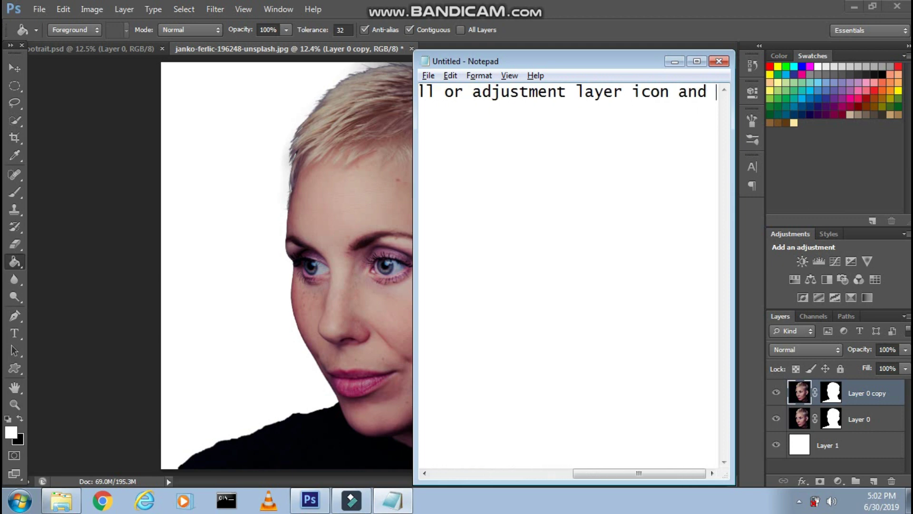
text(select Black)
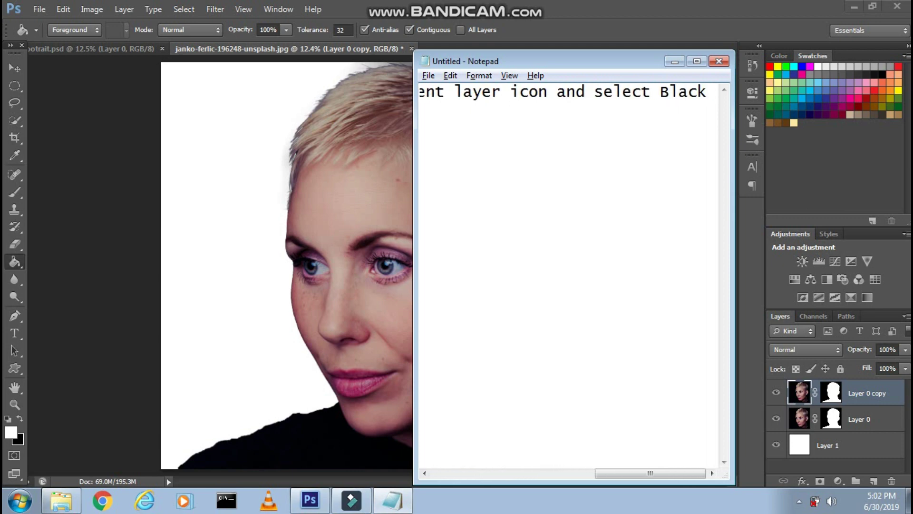
text( & White over there)
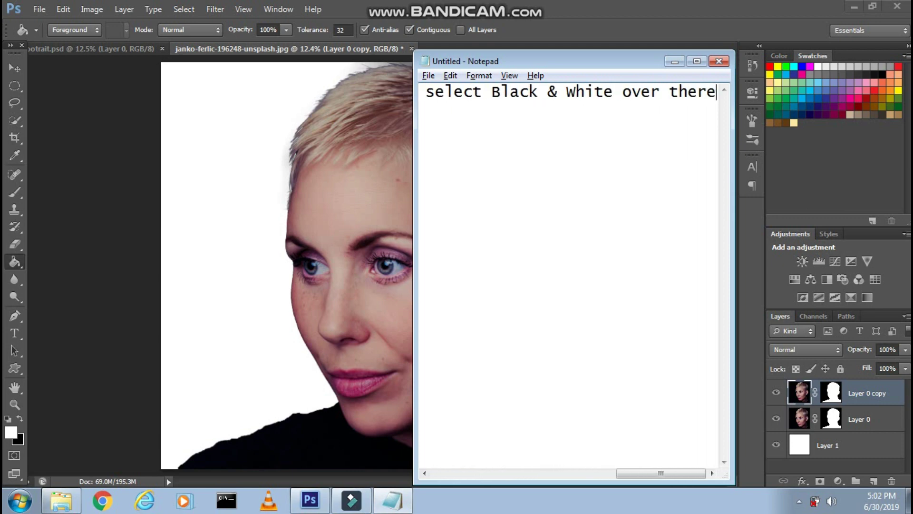
key(alt+Tab)
click(838, 480)
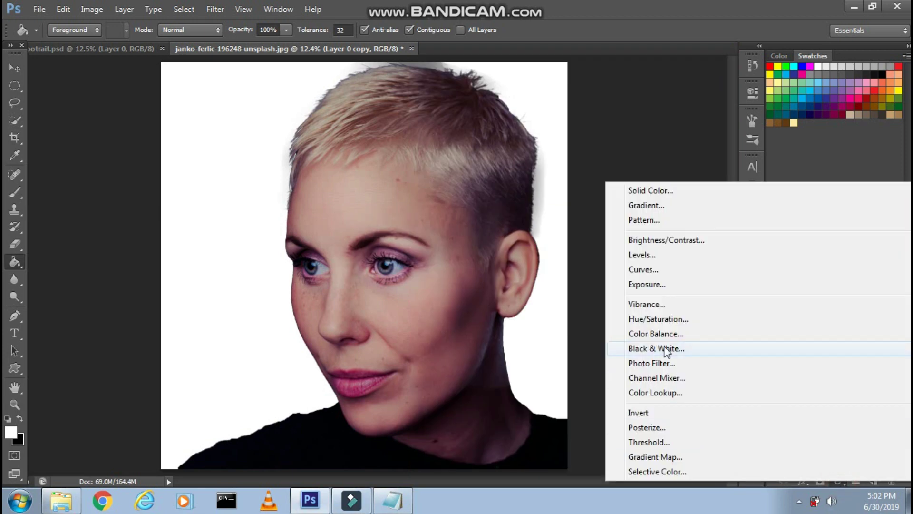
click(664, 348)
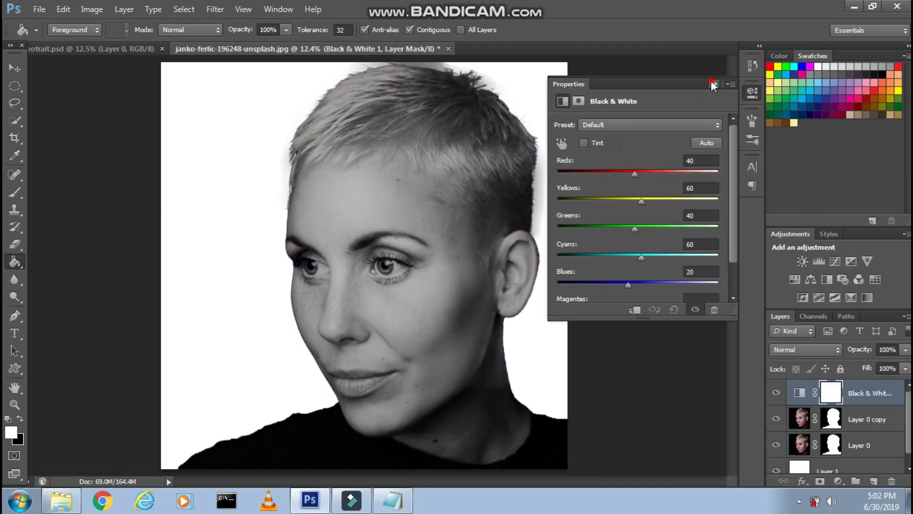
click(713, 84)
- Caption the Levels step and add a Levels adjustment layer
key(alt+Tab)
key(ctrl+a)
key(BackSpace)
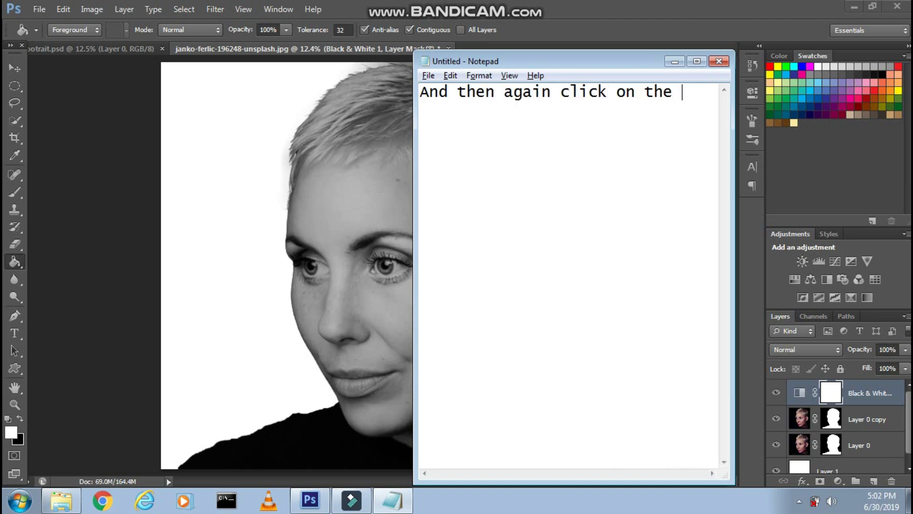
text(same icon and select)
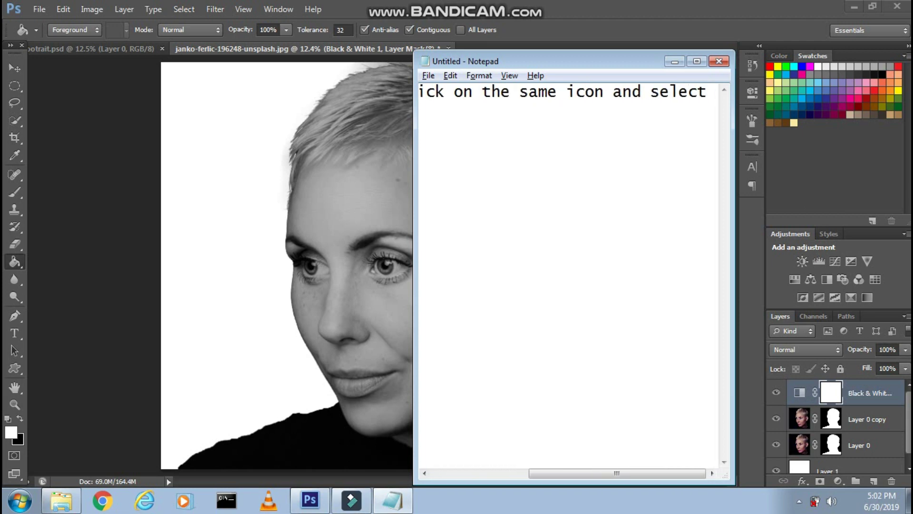
text( Levels over there)
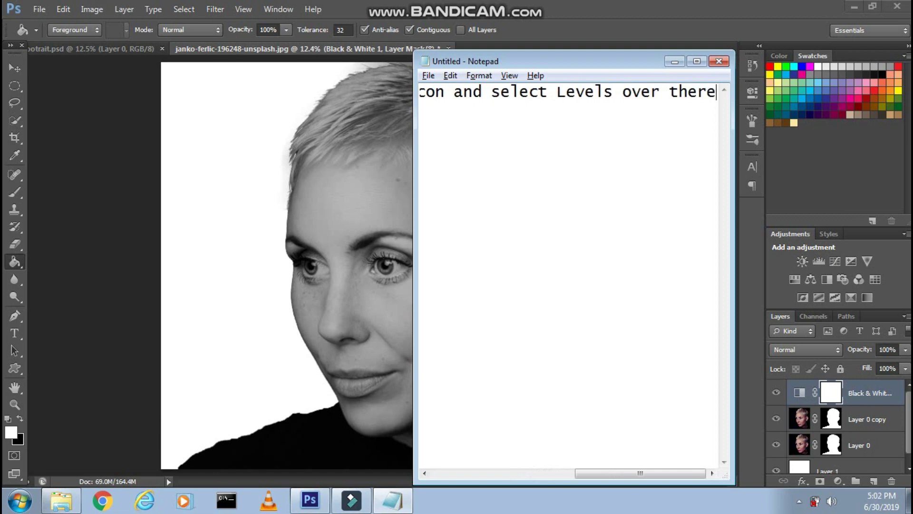
key(alt+Tab)
click(838, 482)
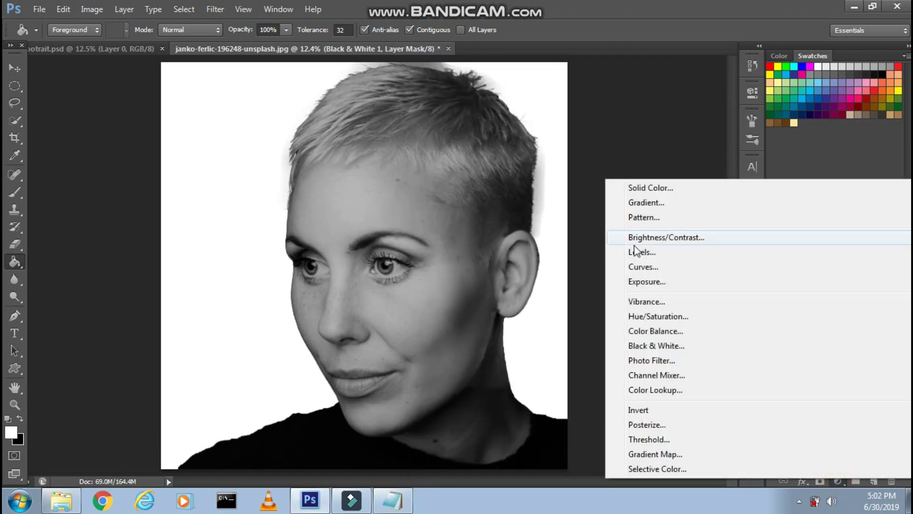
click(754, 249)
- Boost contrast in Levels by shifting the midtone slider and lowering the white point to 232
key(alt+Tab)
key(ctrl+a)
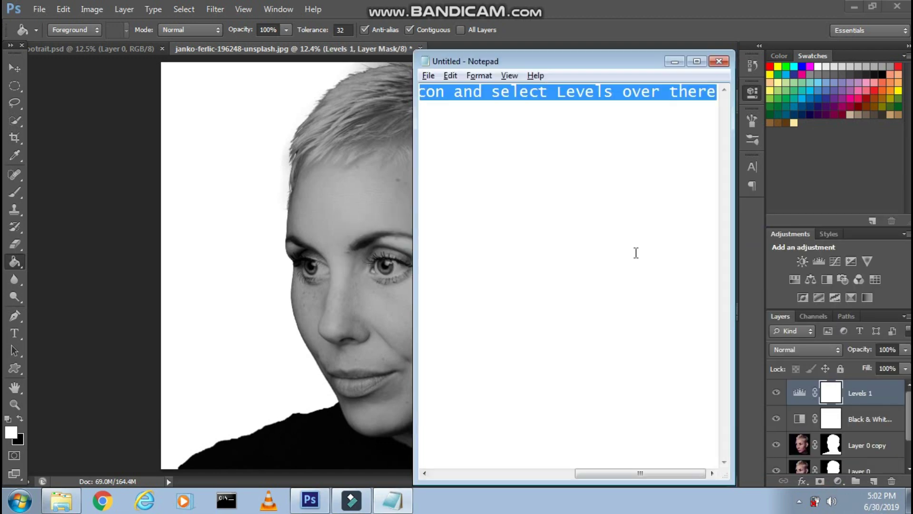
text(Now set the highlights)
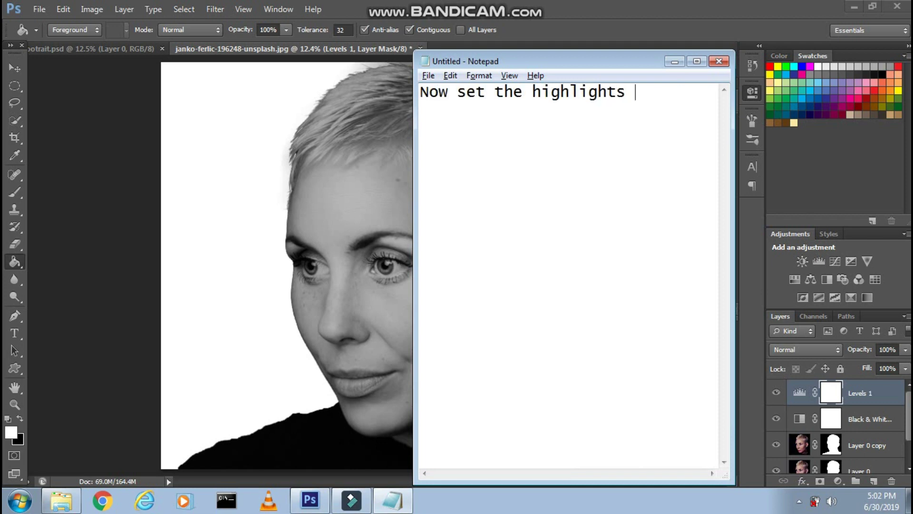
text(ingly to get)
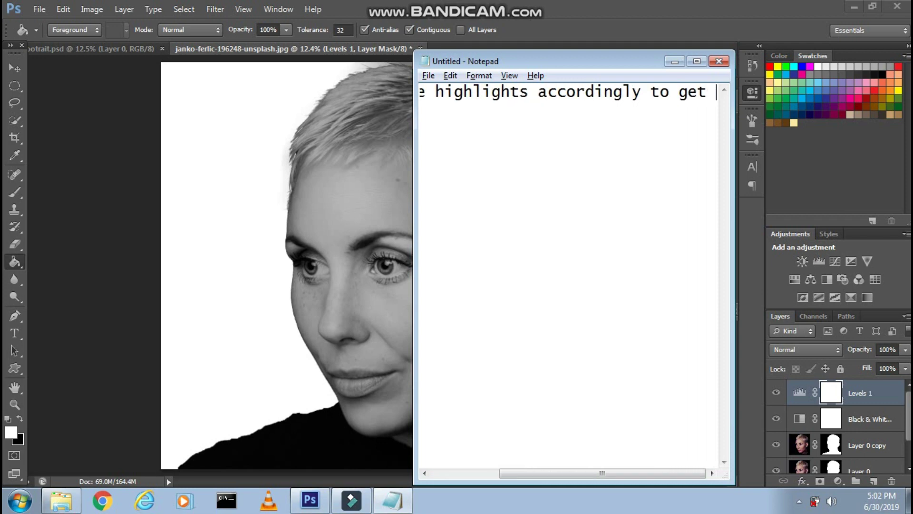
text( the best contrast image)
key(alt+Tab)
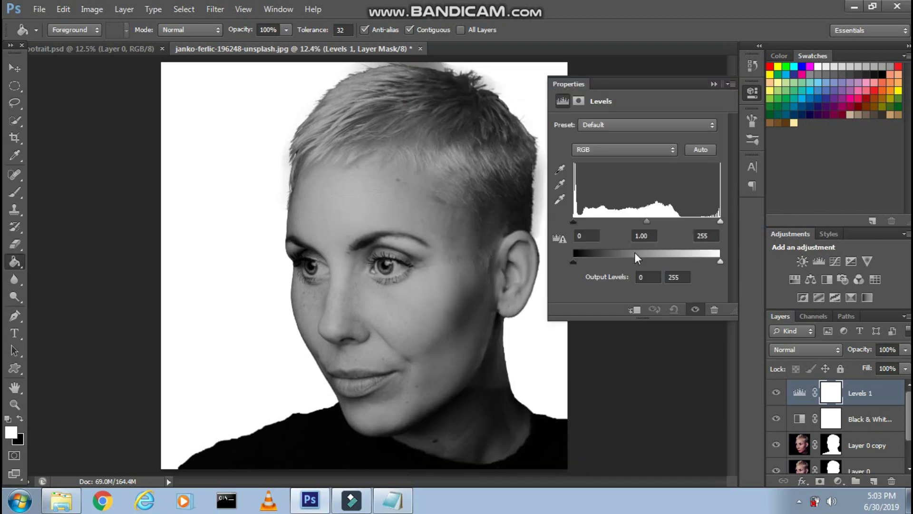
drag(654, 221, 658, 221)
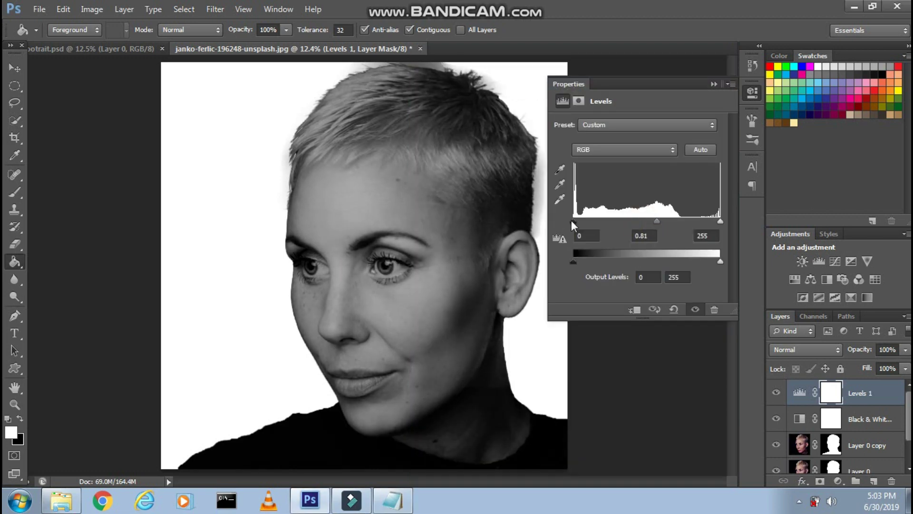
drag(721, 220, 707, 221)
click(714, 85)
key(alt+Tab)
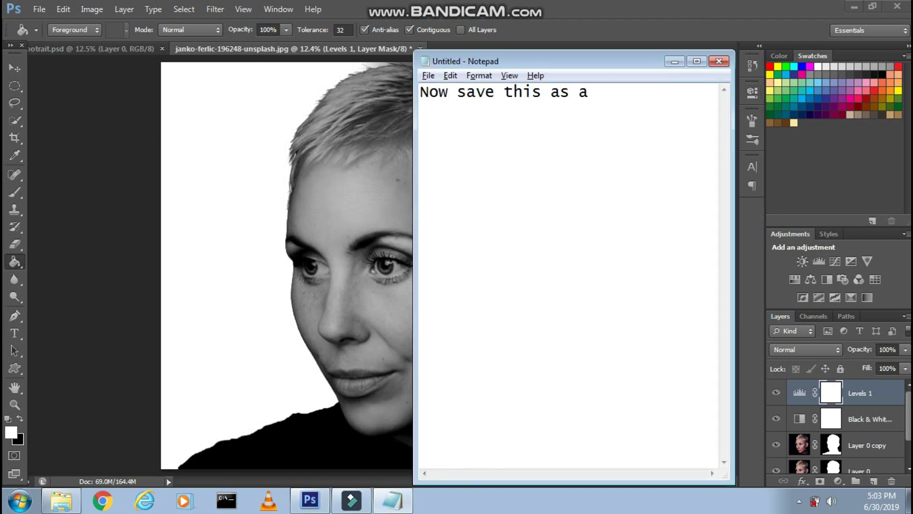
- Save the document as Displace map.psd, replacing the existing file with Maximize Compatibility on
text(nd )
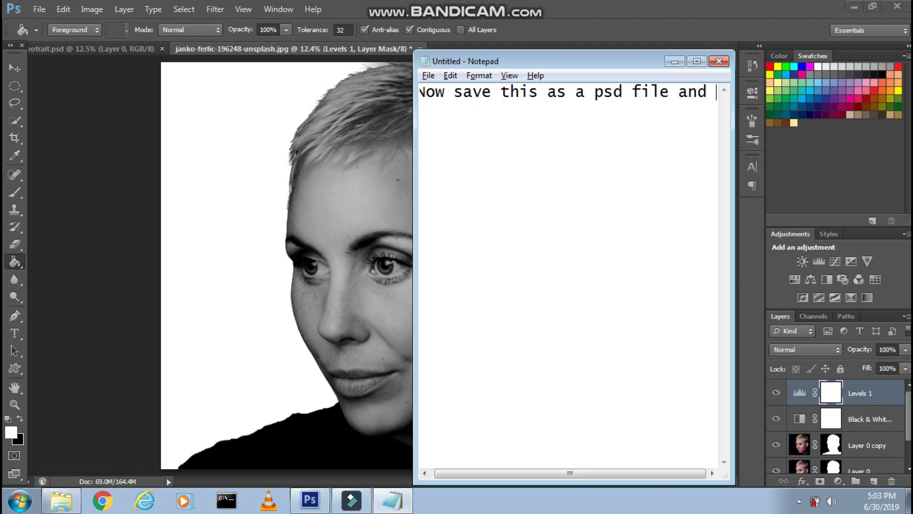
text(give the name a)
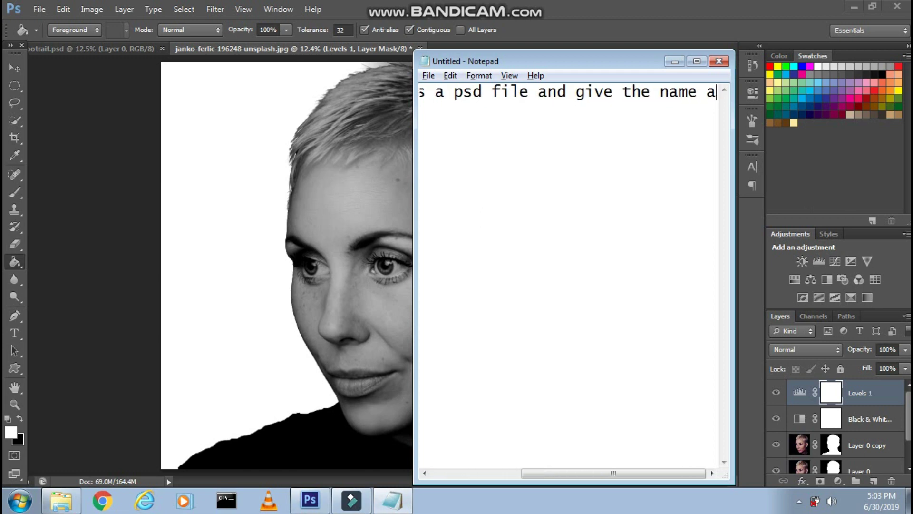
text(s displace)
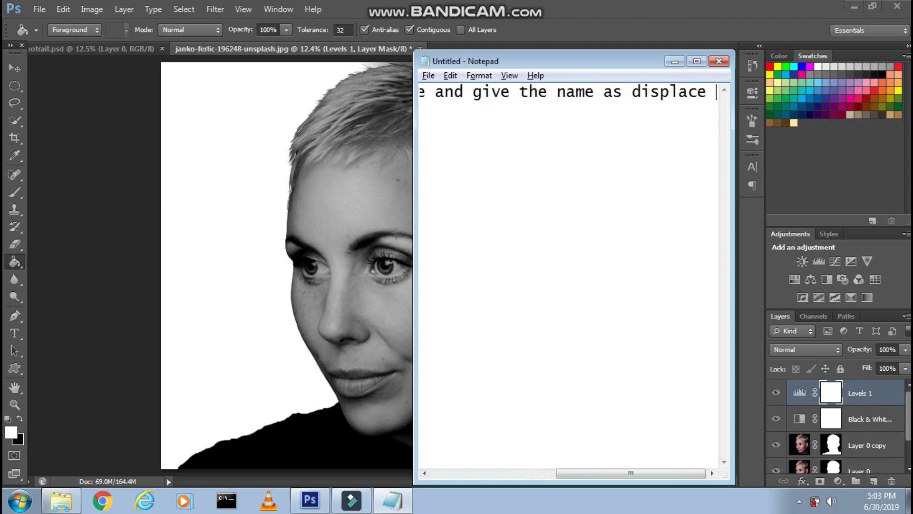
text( map)
key(super+Down)
click(39, 9)
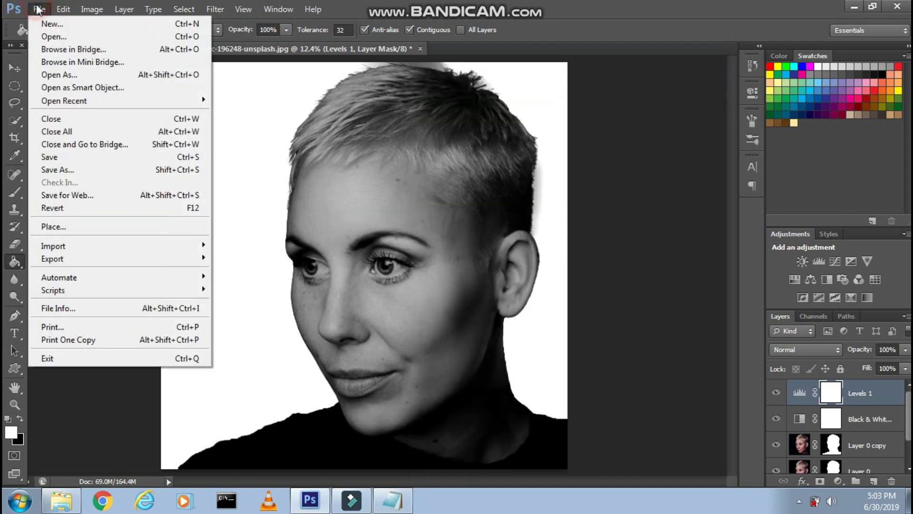
click(67, 170)
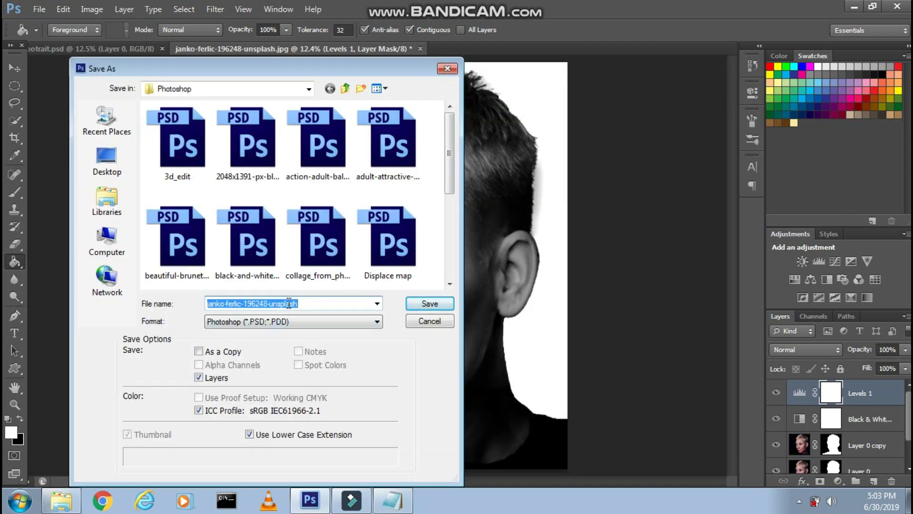
text(displac)
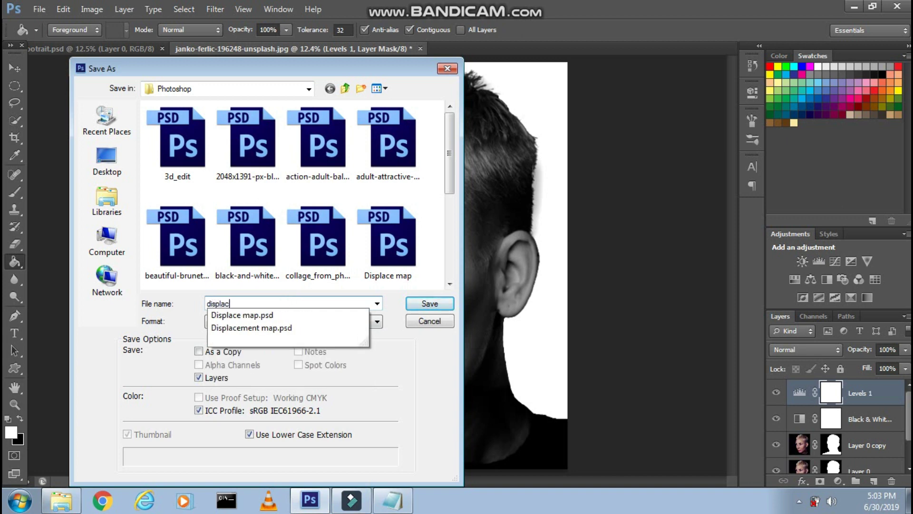
text(e map)
click(227, 316)
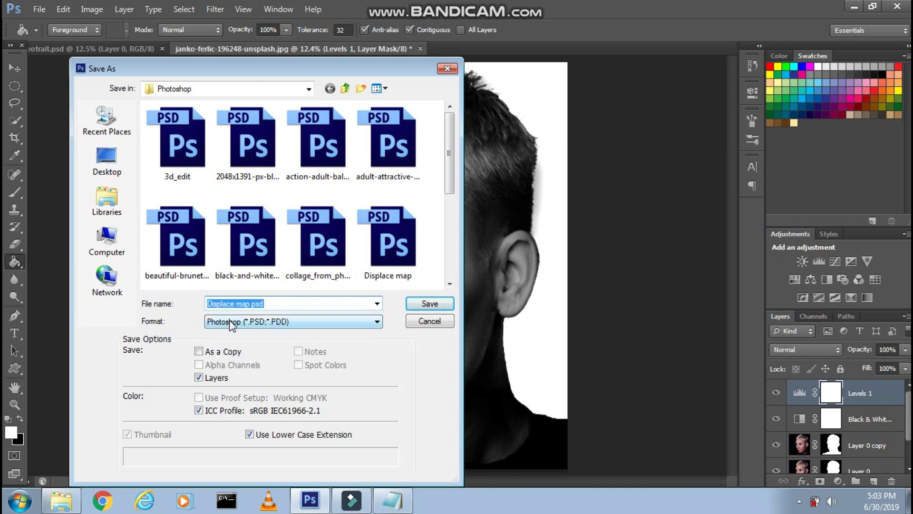
click(420, 303)
click(410, 189)
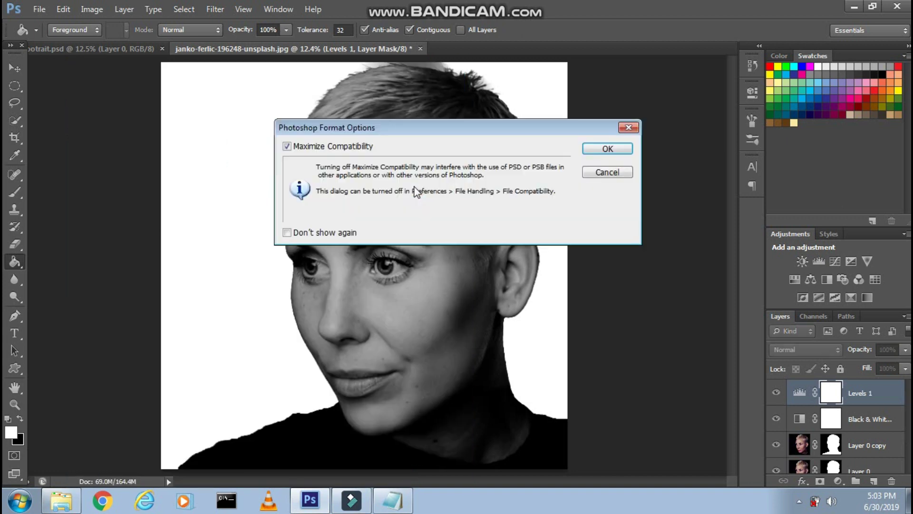
click(616, 151)
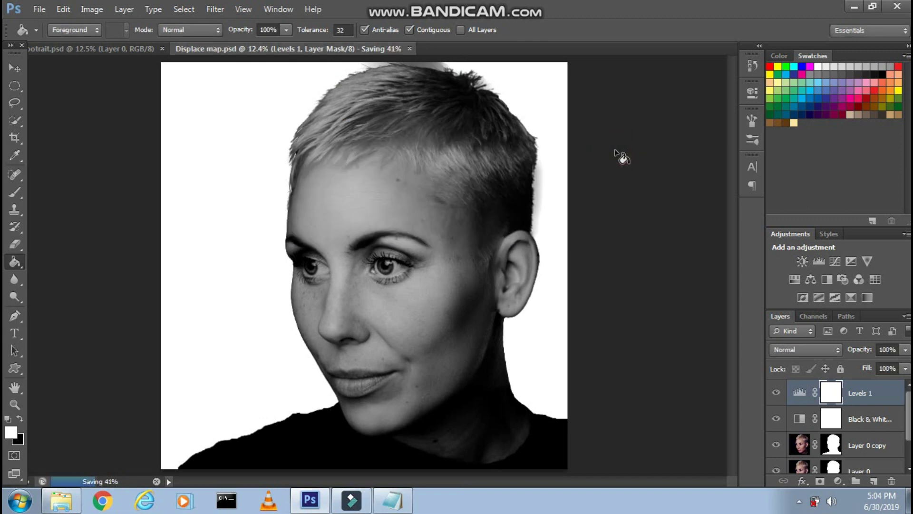
key(alt+Tab)
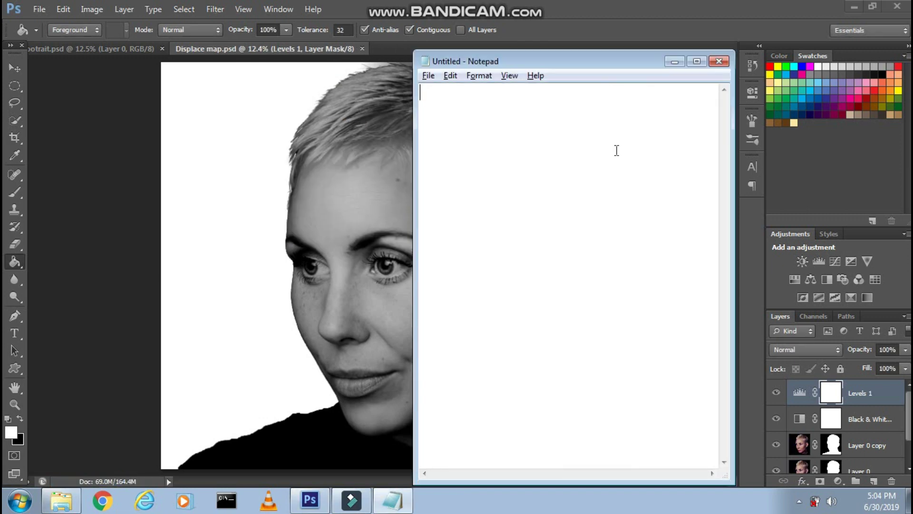
- Caption the delete-layers instruction and delete the Levels 1 adjustment layer
text(Now delete all the)
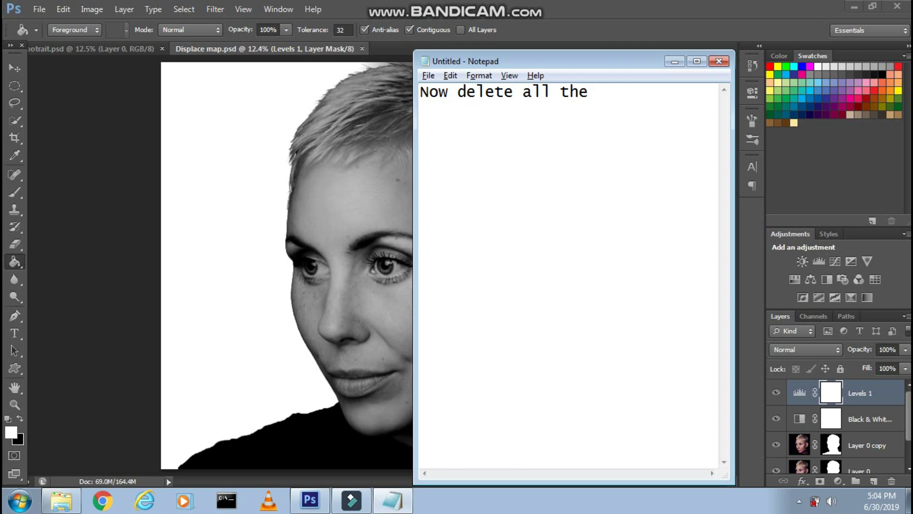
text( keeping only)
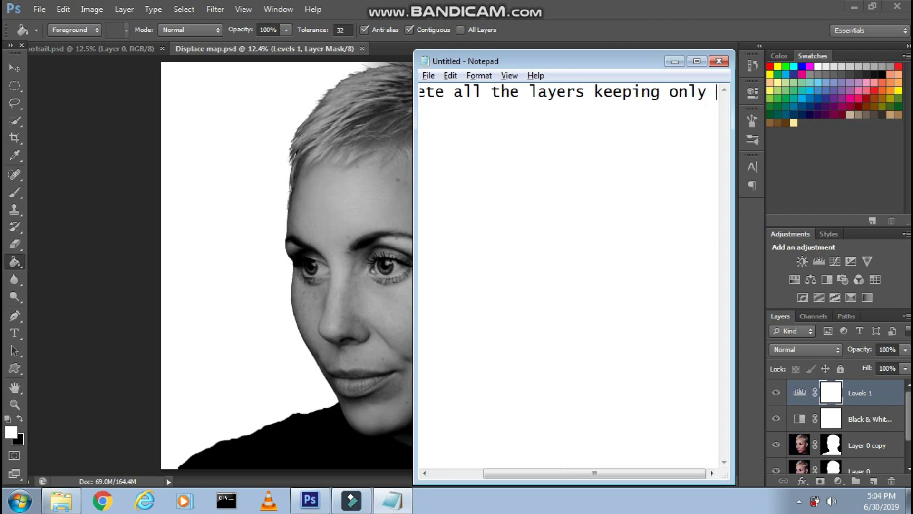
text( one model laye)
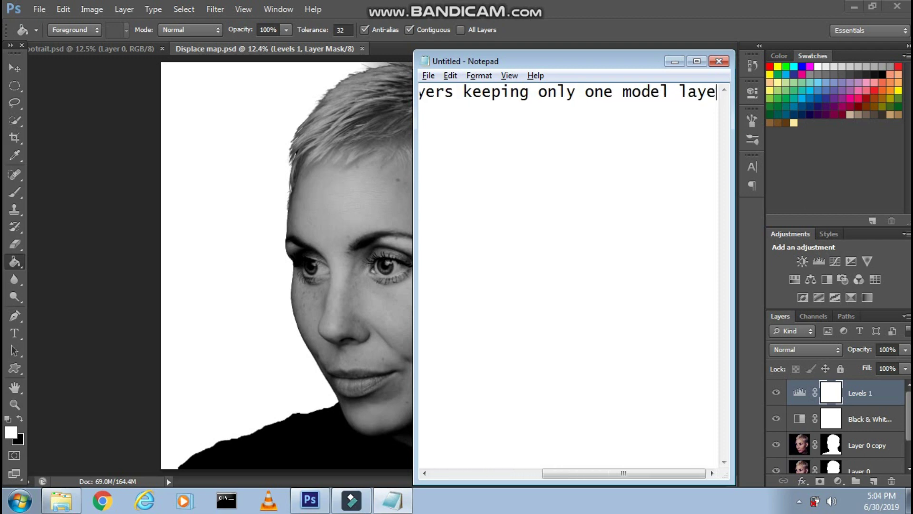
text(r and then layer below)
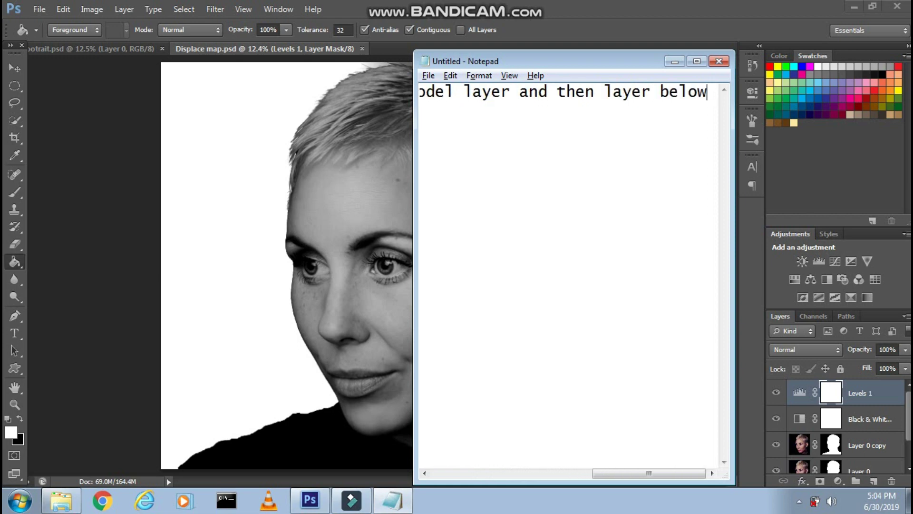
text( it)
key(alt+Tab)
key(Delete)
- Delete the Black & White layer, select Layer 0, and caption the Save As psd step
key(Delete)
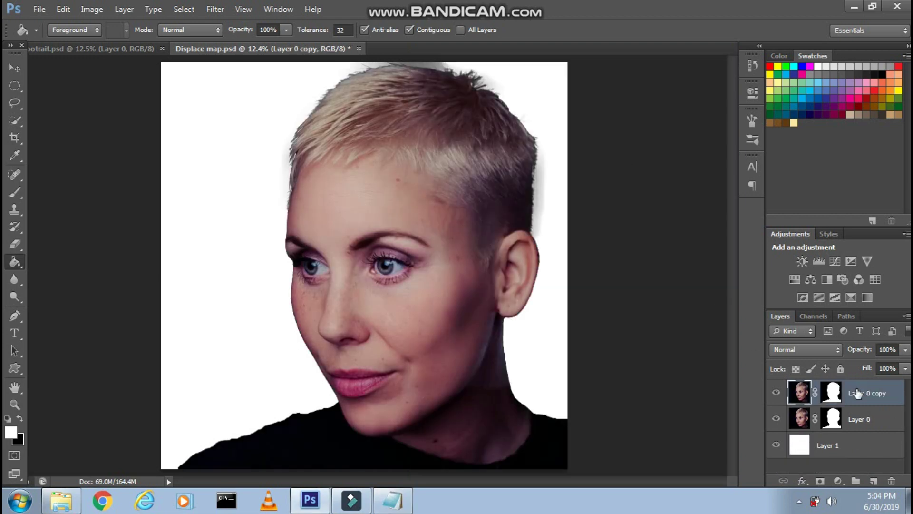
key(Delete)
click(851, 398)
key(alt+Tab)
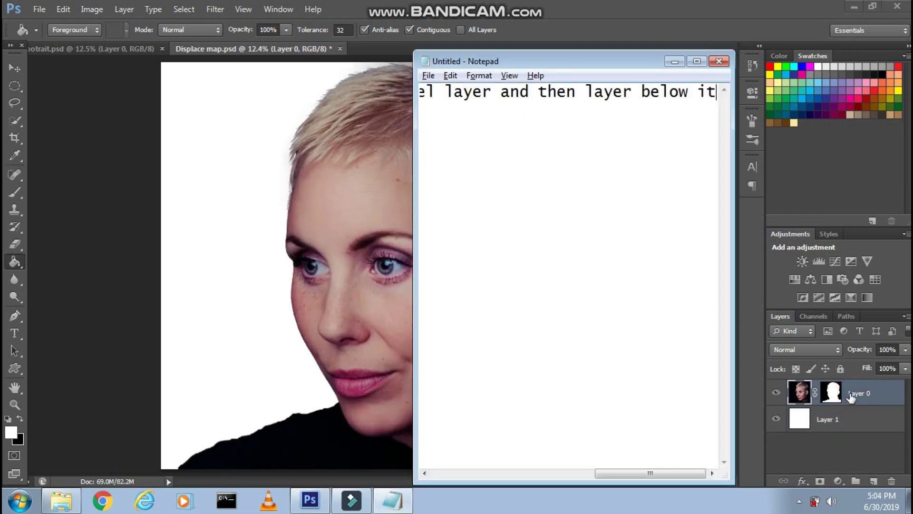
key(ctrl+a)
text(And )
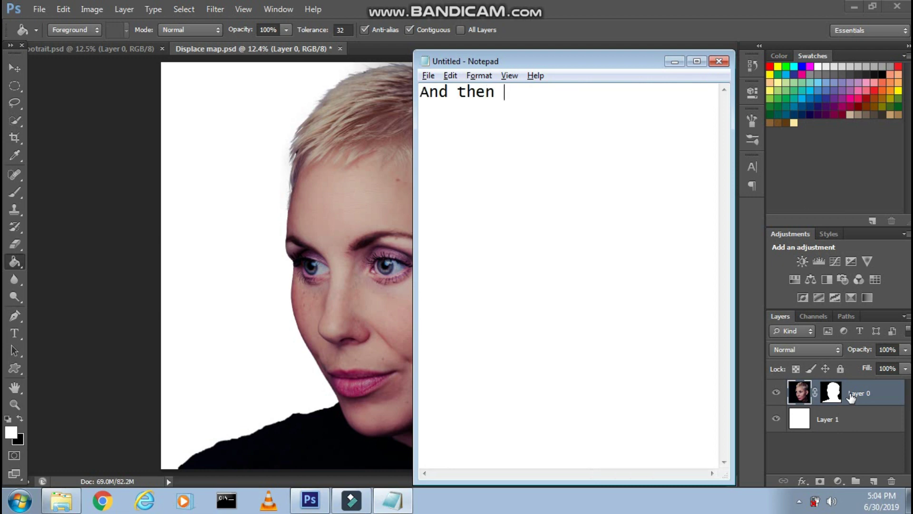
text( go to file)
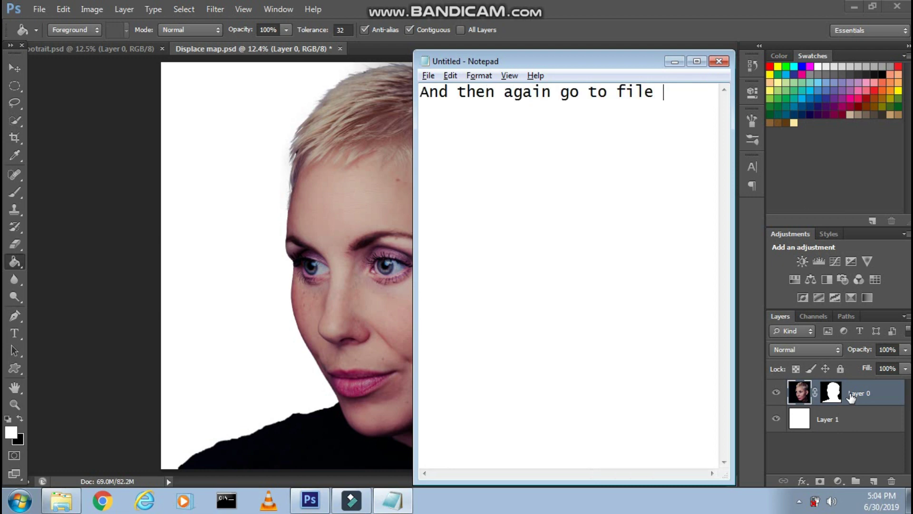
text(and click on S)
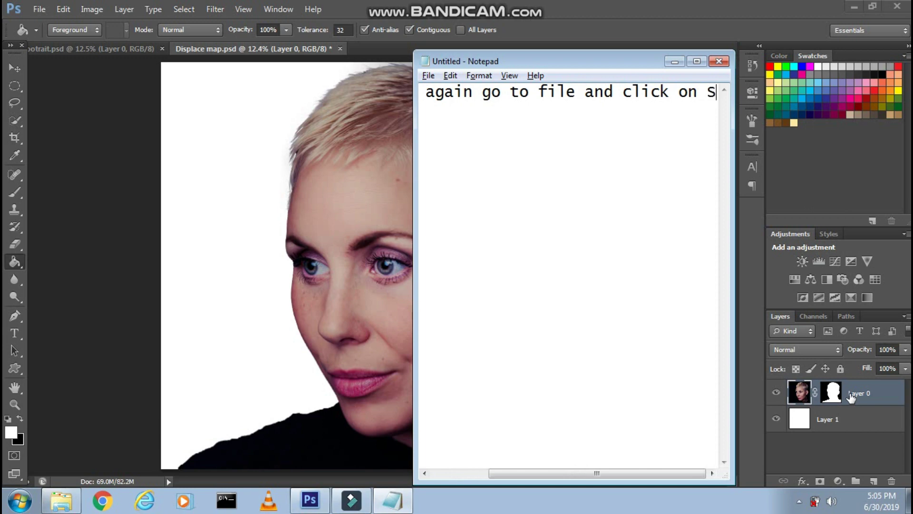
text(ave as and)
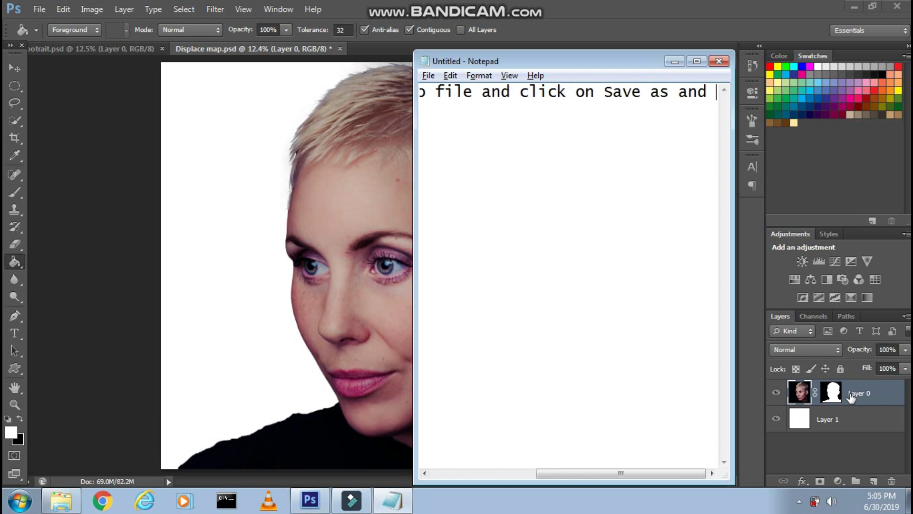
text( save the file as psd)
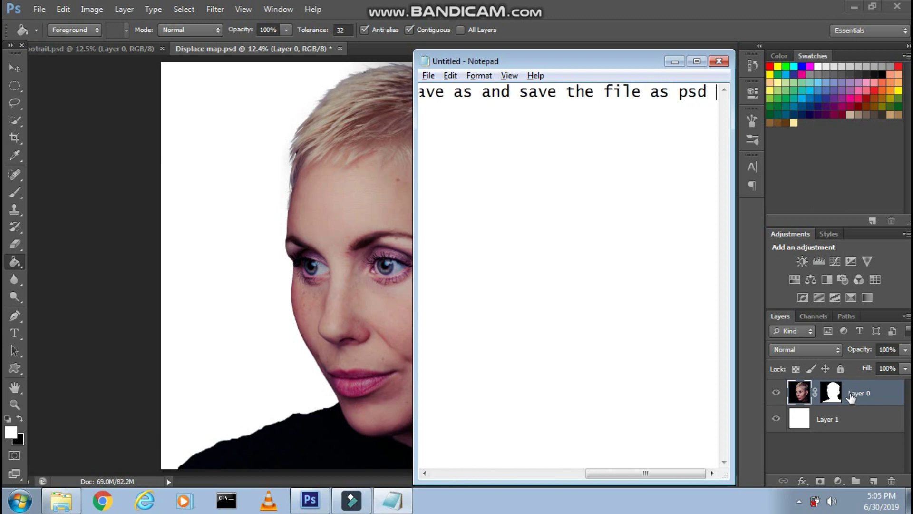
text( and give it a)
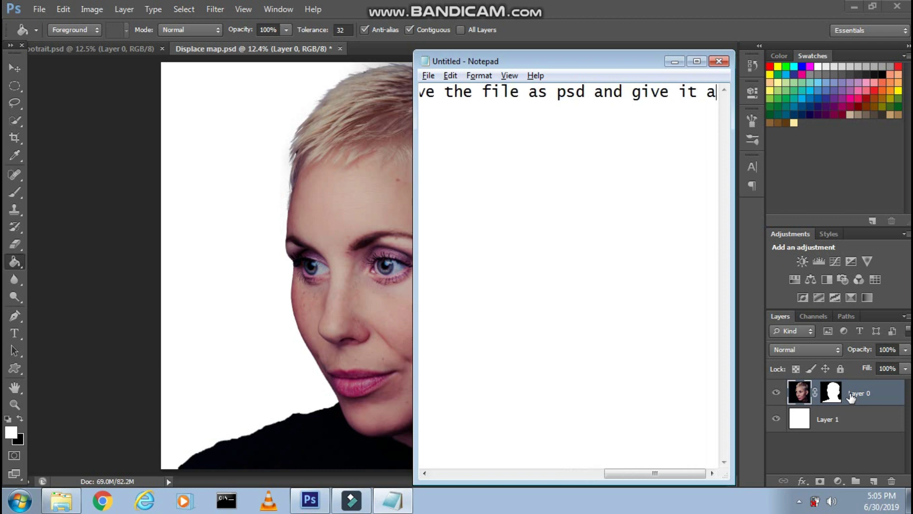
text(ny name)
click(674, 61)
- Save the document as actual_letter_potrait.psd in Photoshop format, accepting the format options
click(39, 9)
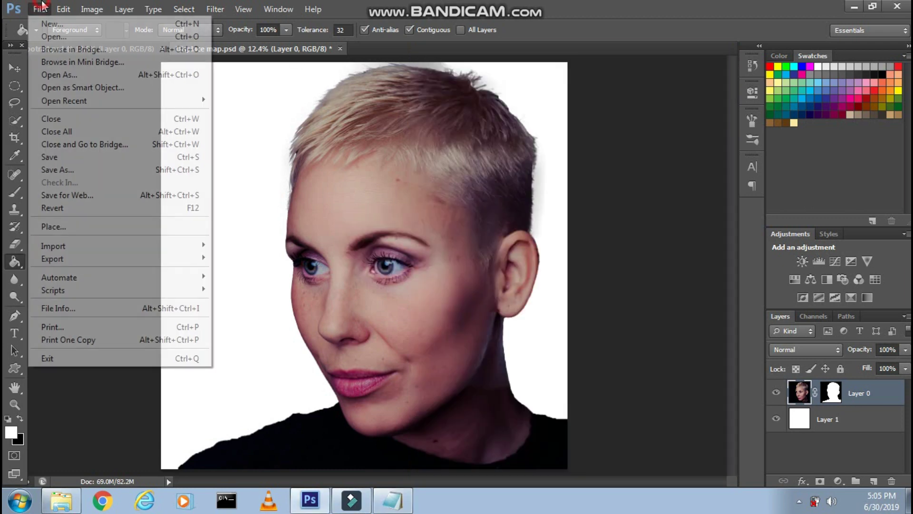
click(64, 173)
key(BackSpace)
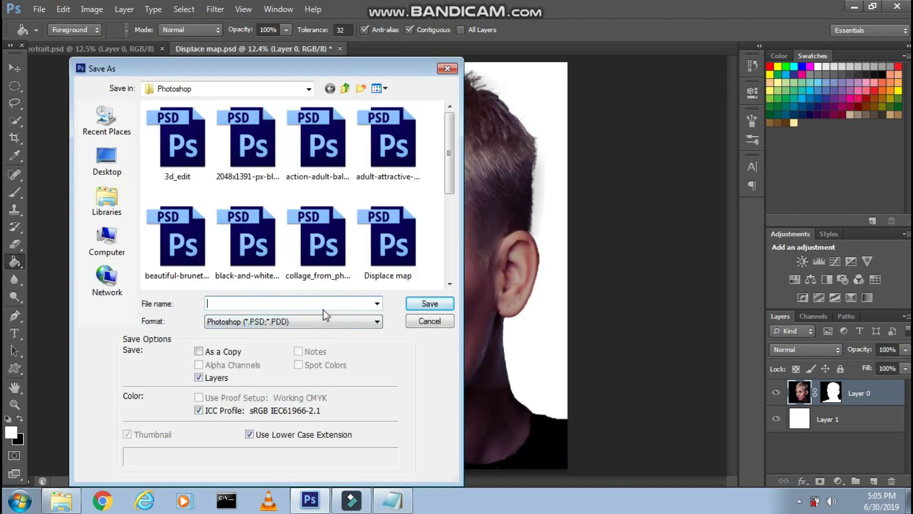
text(actual_letter_potrait)
click(450, 303)
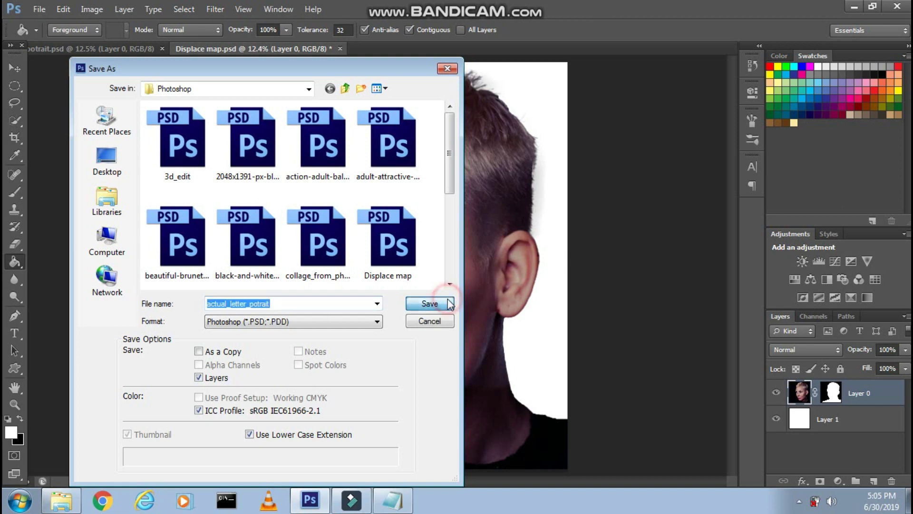
click(600, 145)
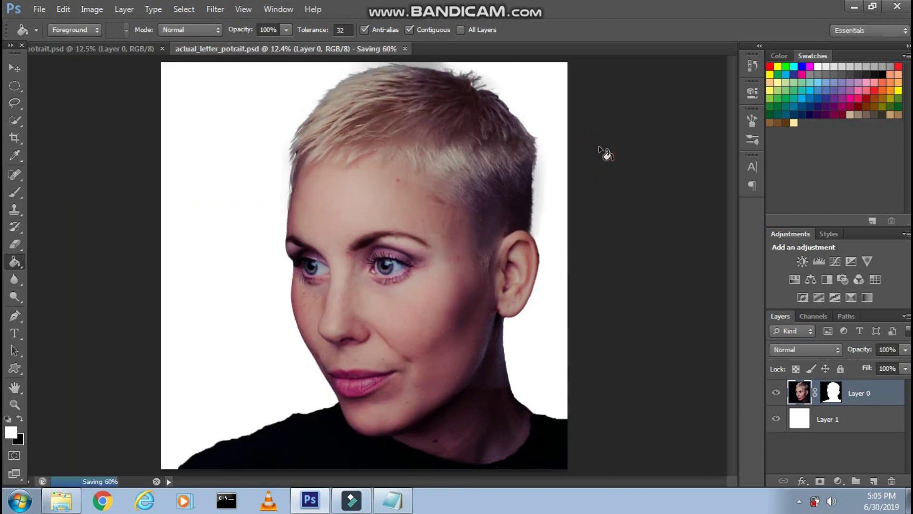
- Caption the step, then hide portrait Layer 0 and make white Layer 1 active
key(alt+Tab)
key(ctrl+a)
text(After t)
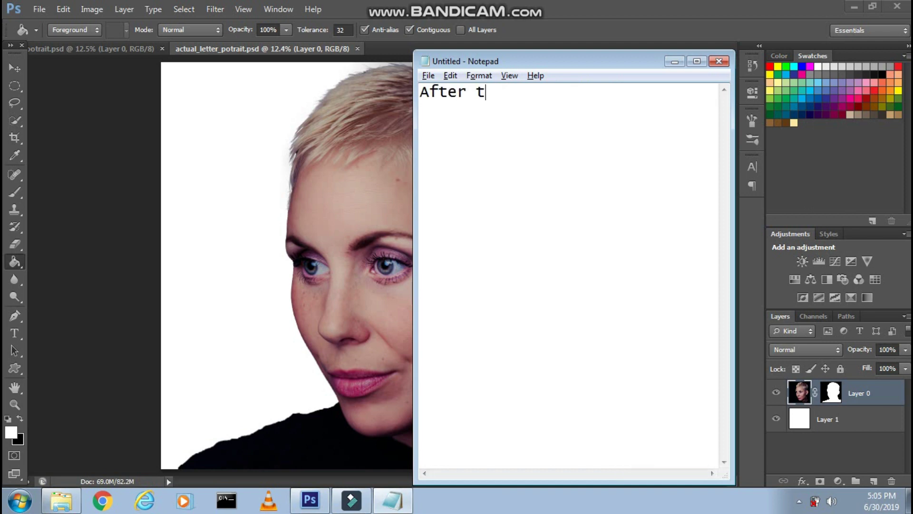
text(model )
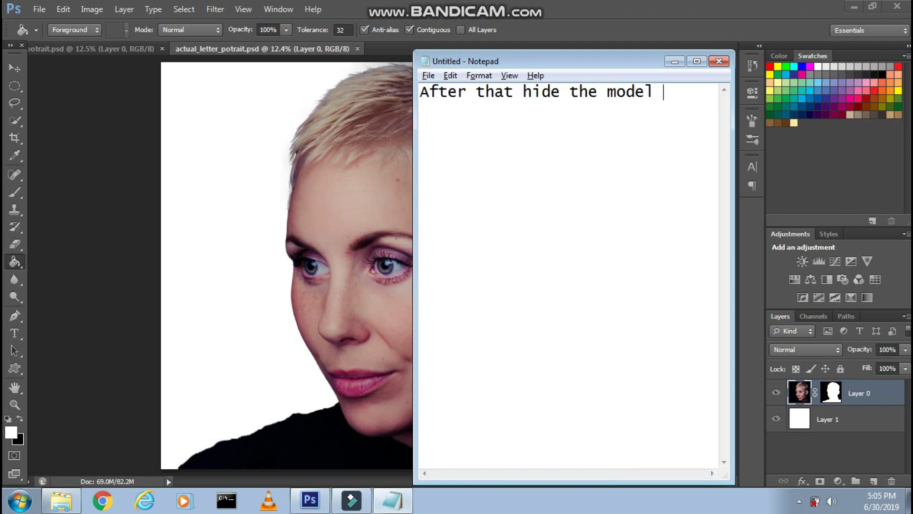
text(layer by click on t)
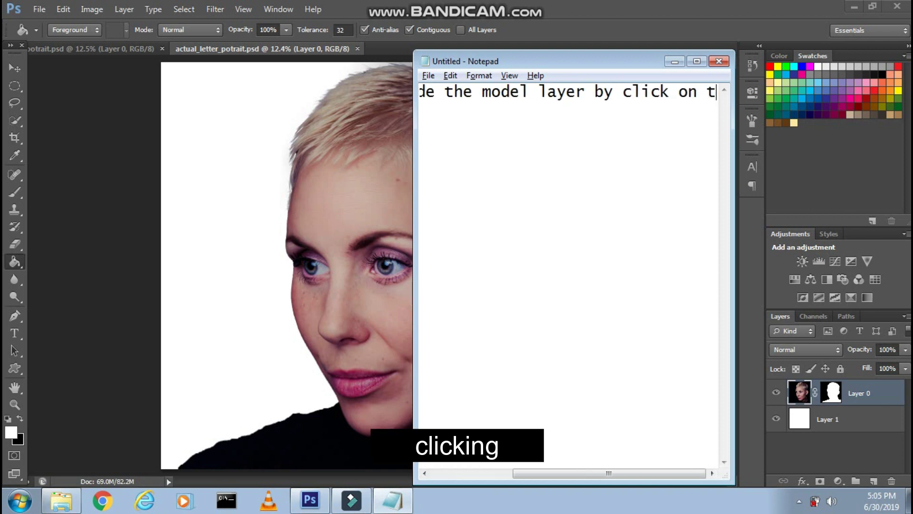
text(he eye icon and )
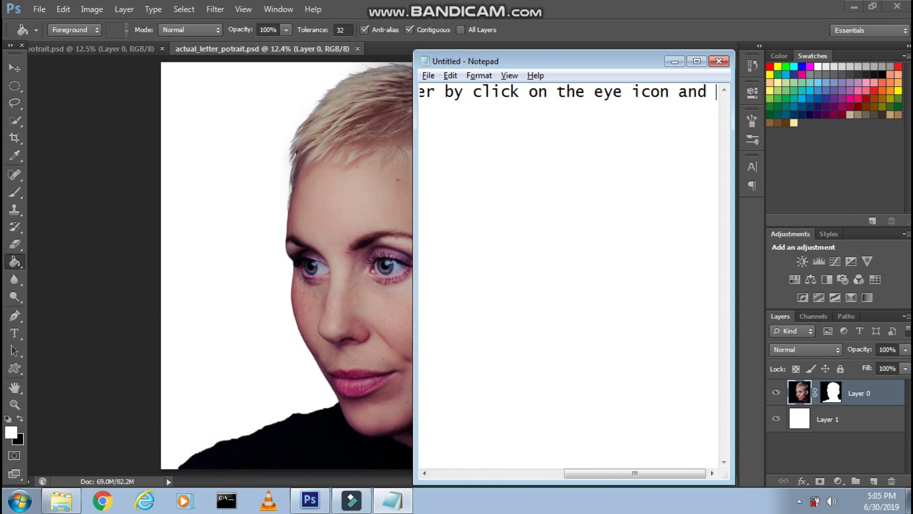
text(then make the layer 1)
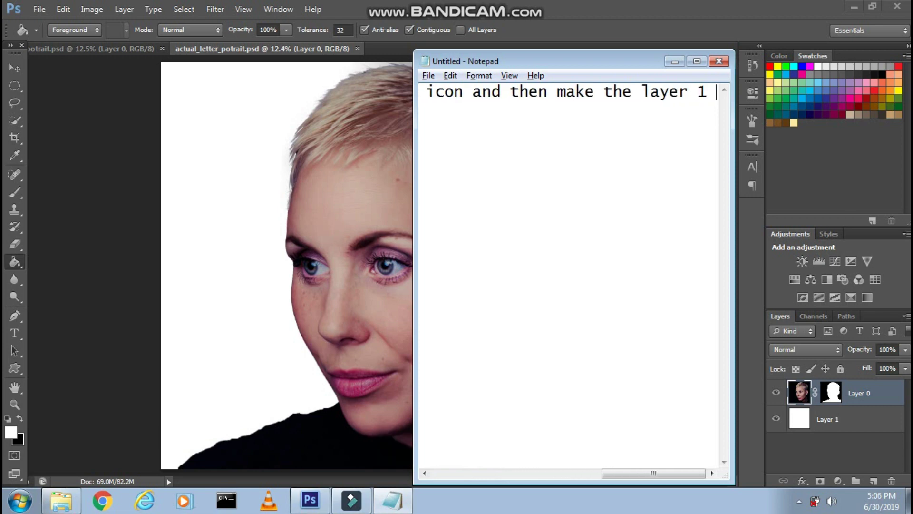
text( active)
click(759, 337)
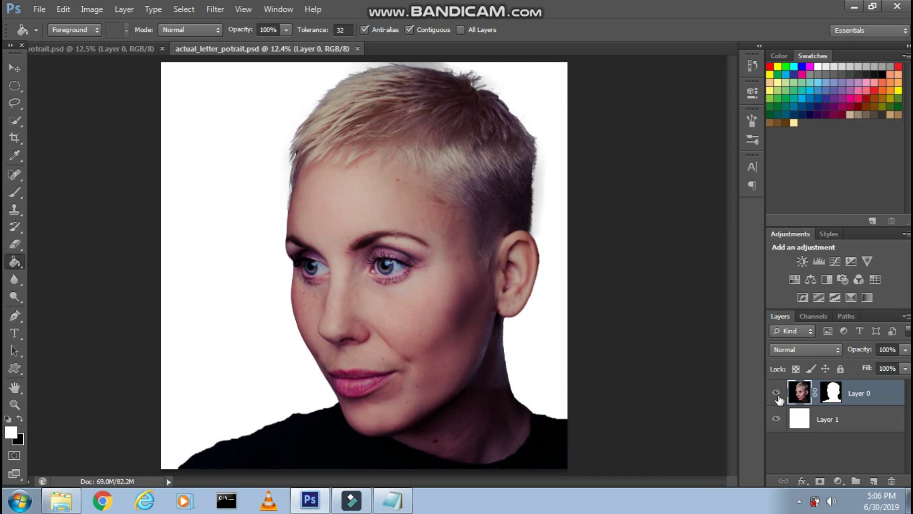
click(776, 393)
click(827, 419)
- Update the caption to say the layer will be filled black with the bucket tool
click(392, 500)
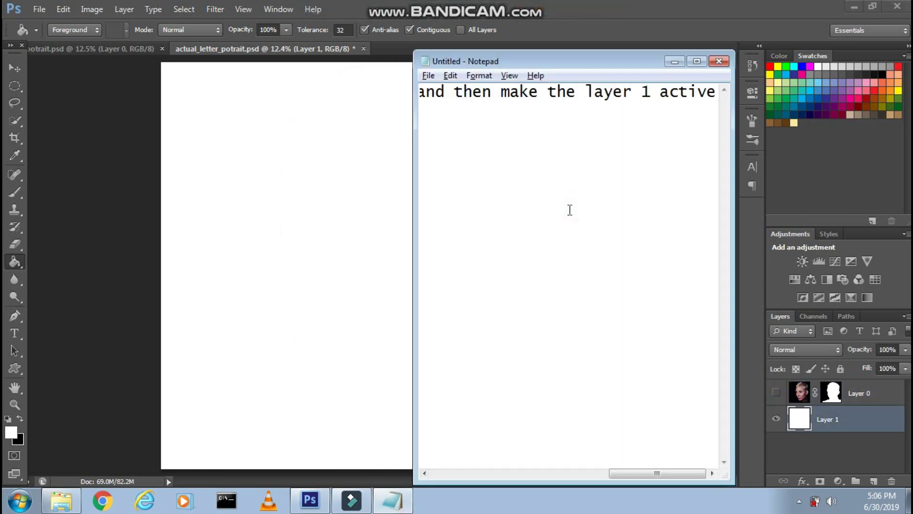
key(ctrl+a)
key(BackSpace)
text(Now after t)
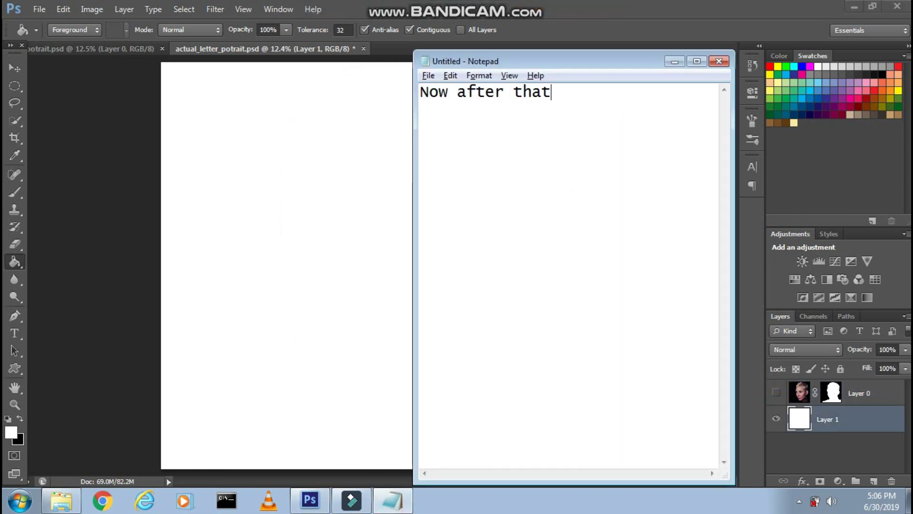
text( using paint buc)
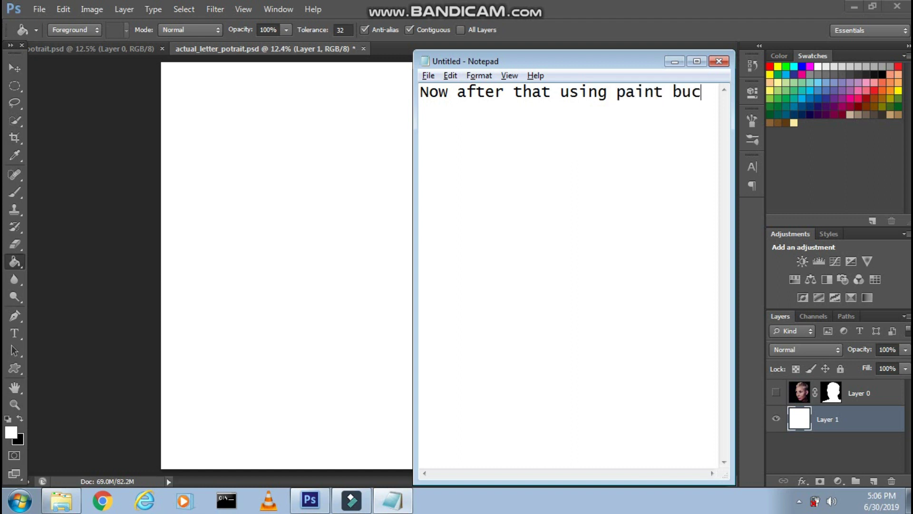
text(ket tool fill th)
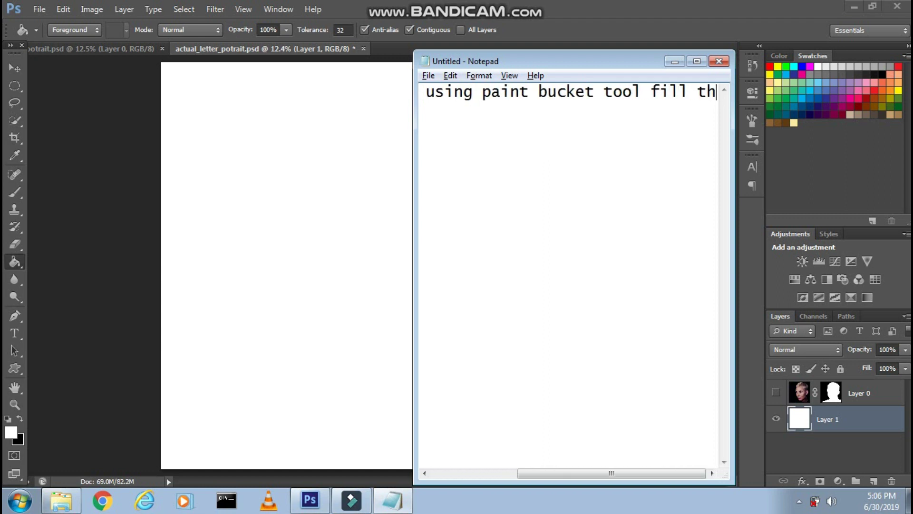
text(e layer with)
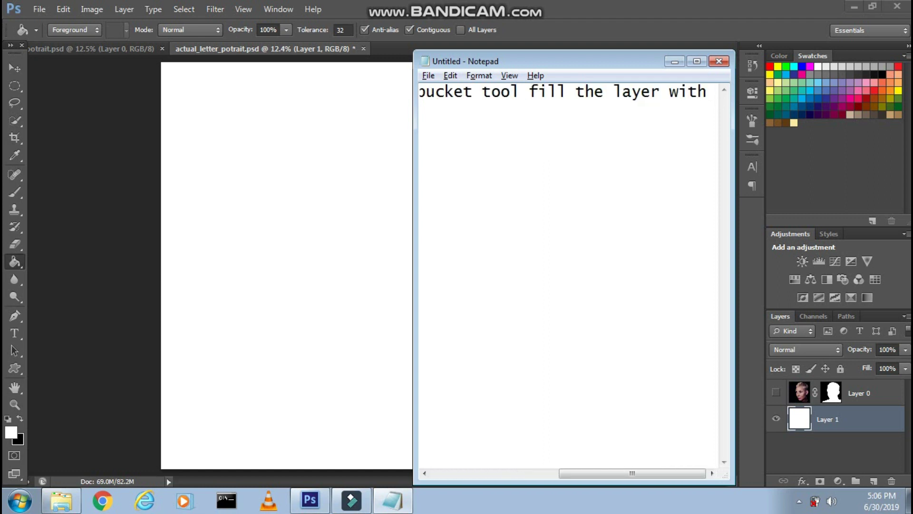
text( black color)
- Set the foreground colour to black and bucket-fill Layer 1 with it
click(569, 210)
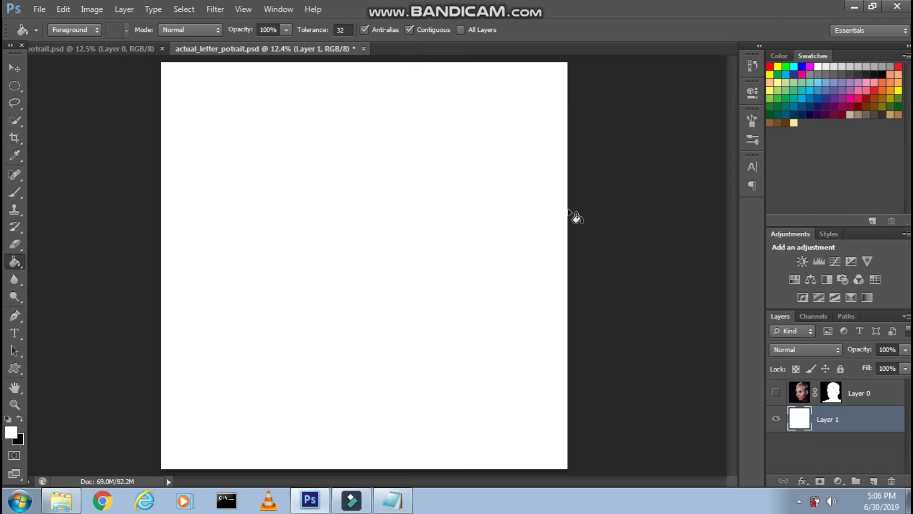
click(19, 418)
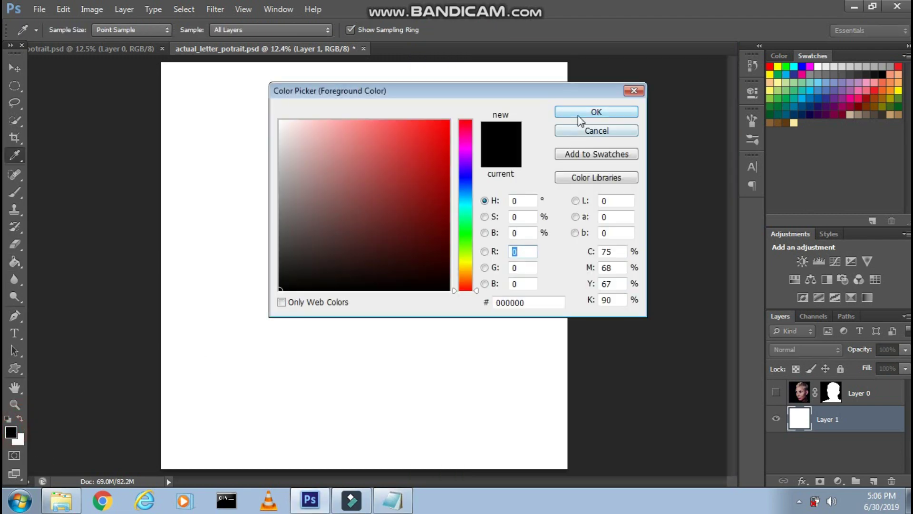
click(577, 120)
click(379, 211)
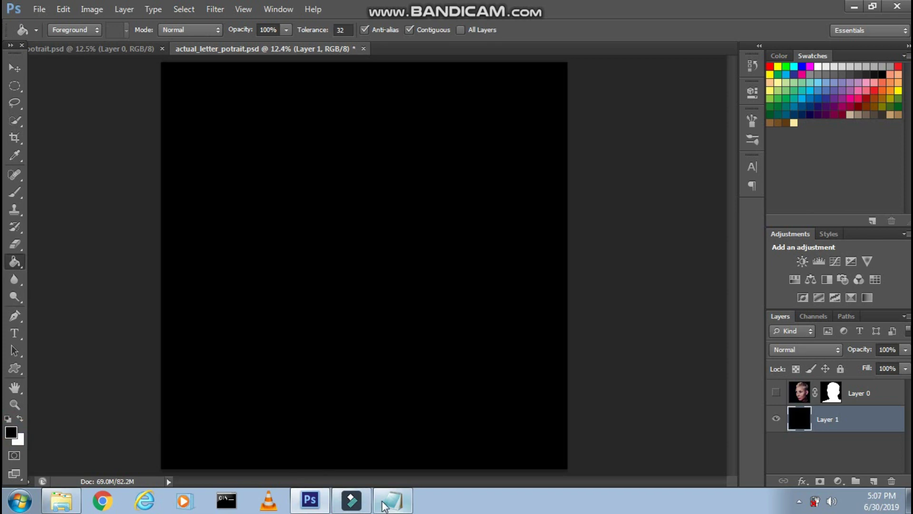
- Update the caption to say the Horizontal Type tool and a font come next
click(392, 501)
key(ctrl+a)
text(N)
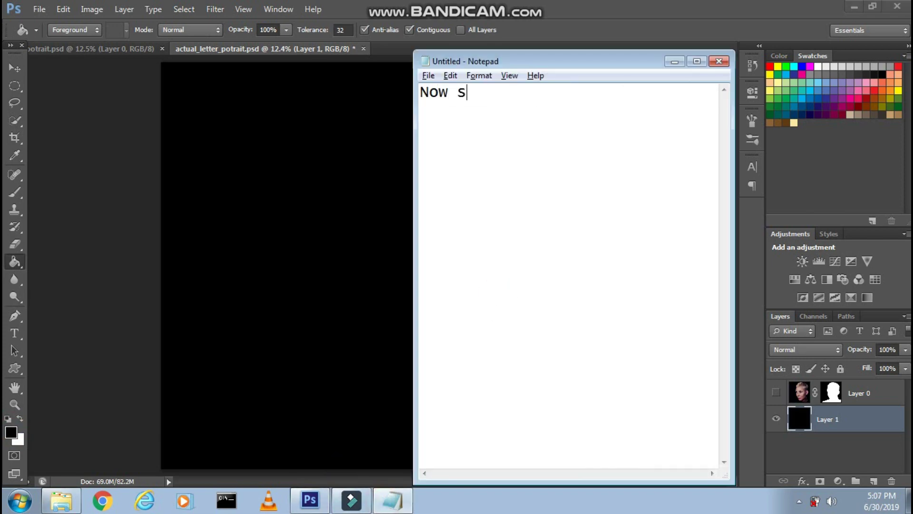
text( the Hoizontal te)
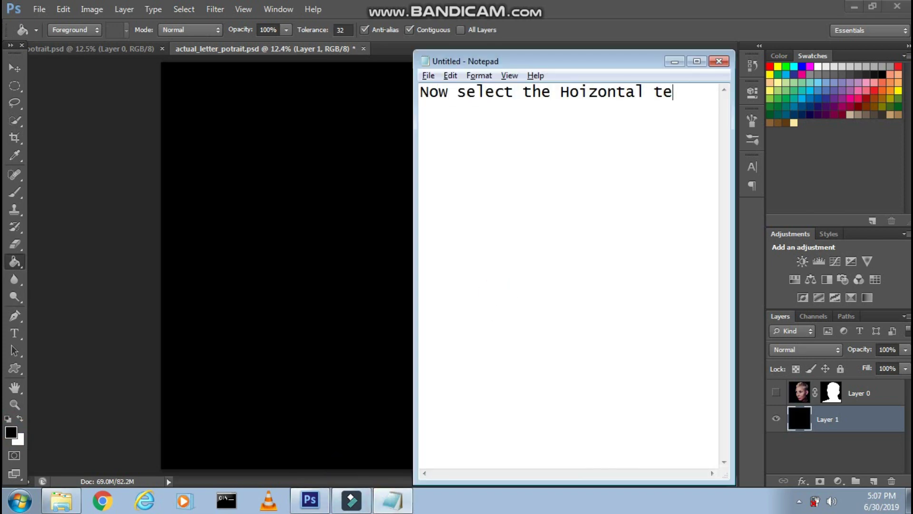
text(xt tool and select )
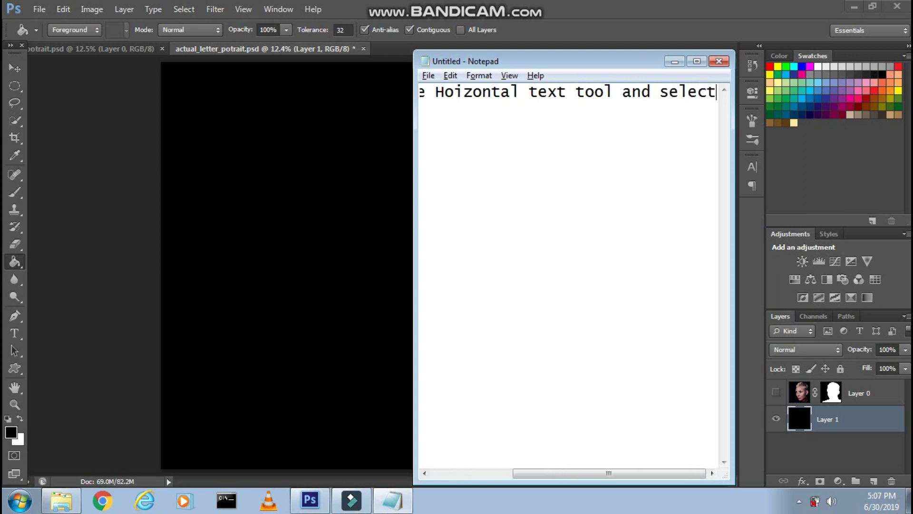
text(any fon)
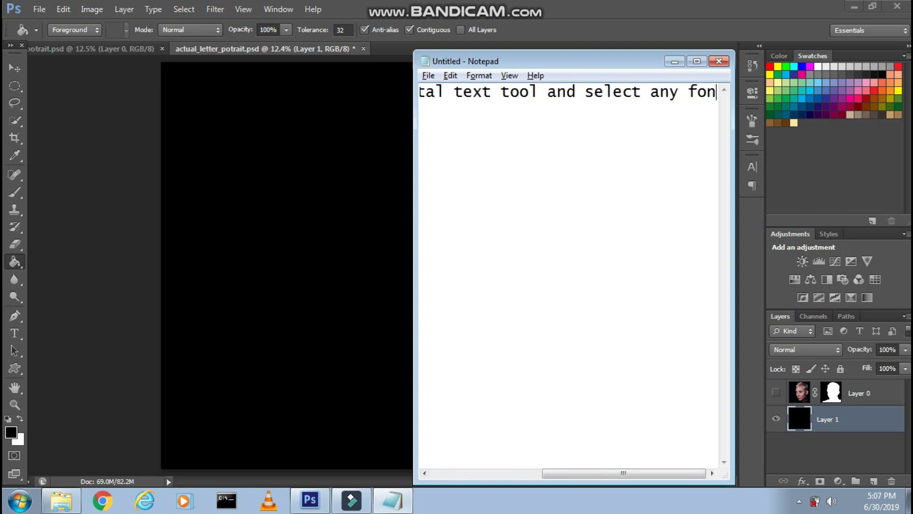
text(t of you choice)
key(alt+Tab)
- Switch to the Horizontal Type tool and choose Calibri as the font
click(15, 315)
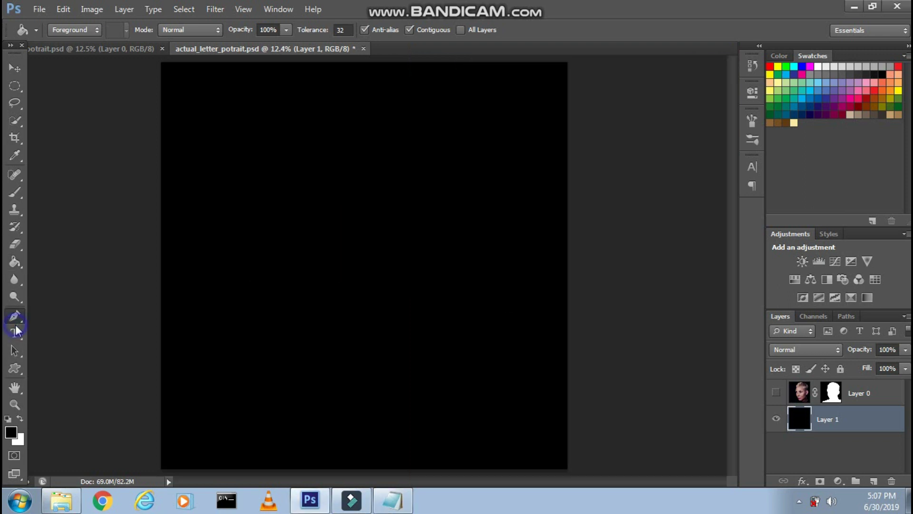
click(15, 333)
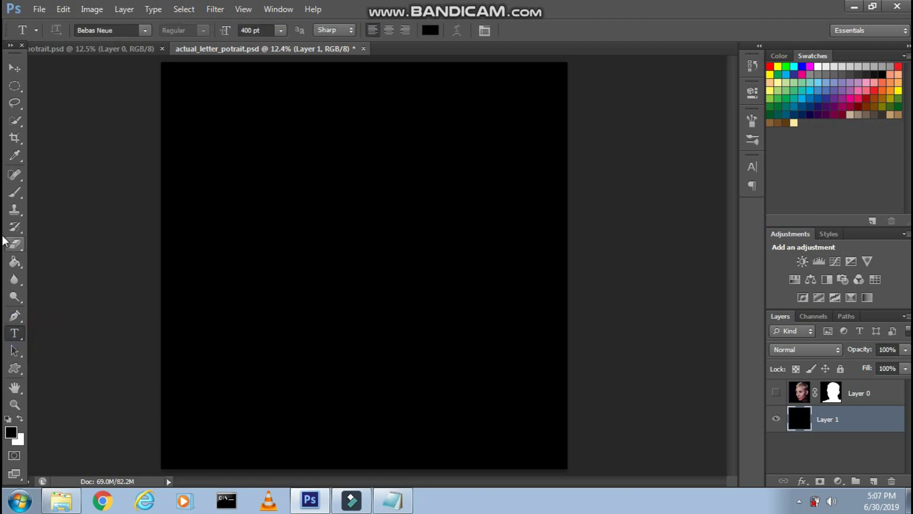
click(145, 31)
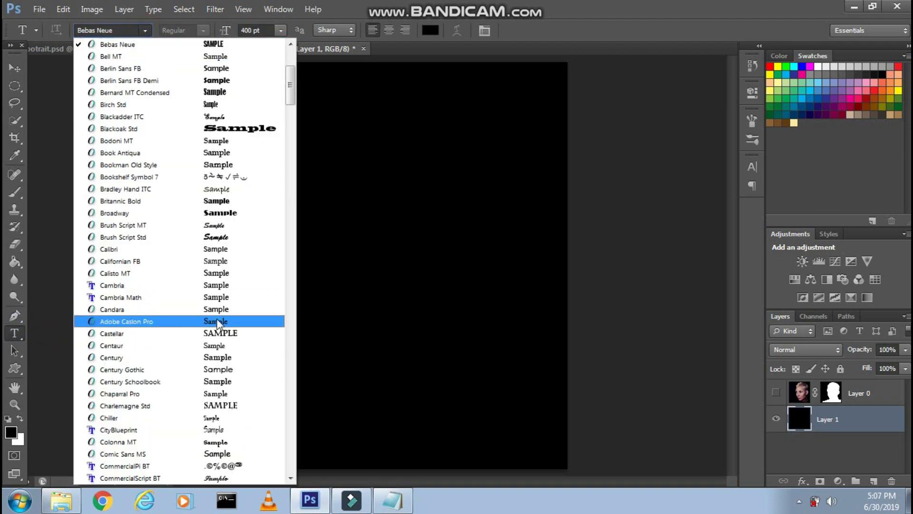
click(190, 249)
- Update the caption to ask for a white font colour and suitable size
click(393, 499)
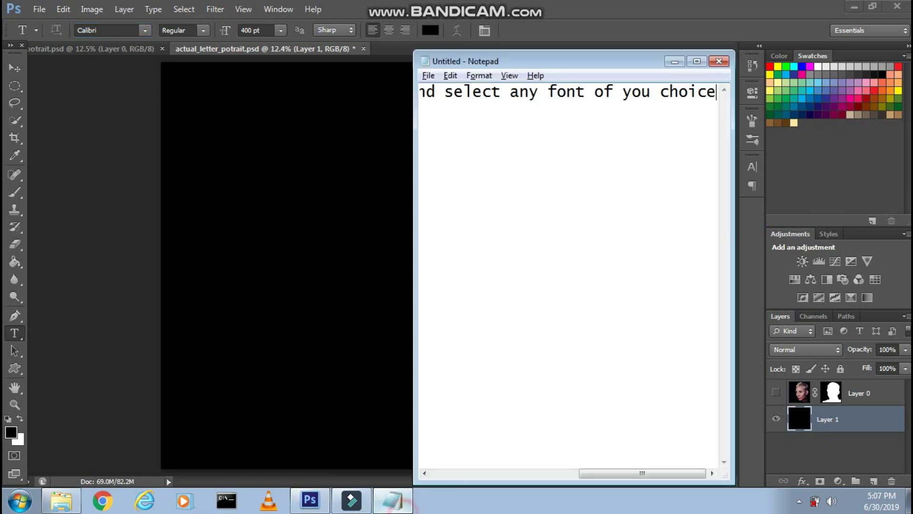
key(ctrl+a)
text(NO)
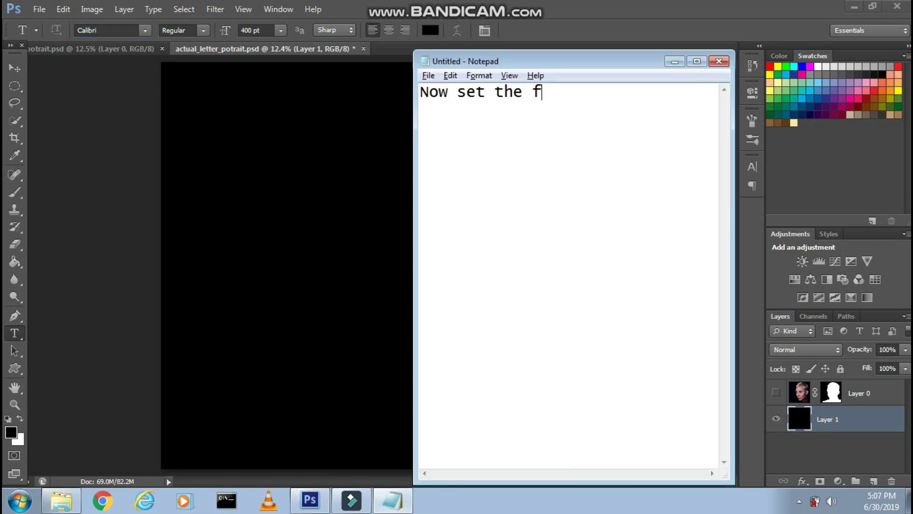
text(ont color as white an)
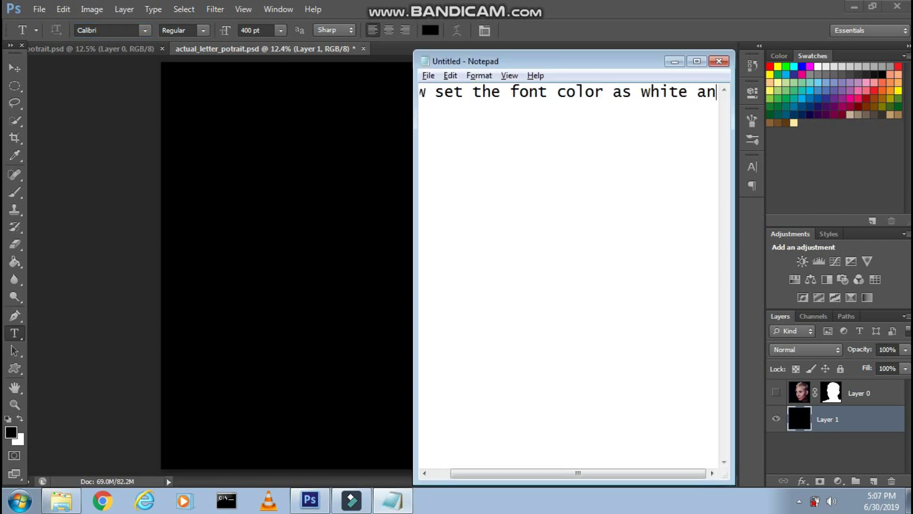
text(d set its appro)
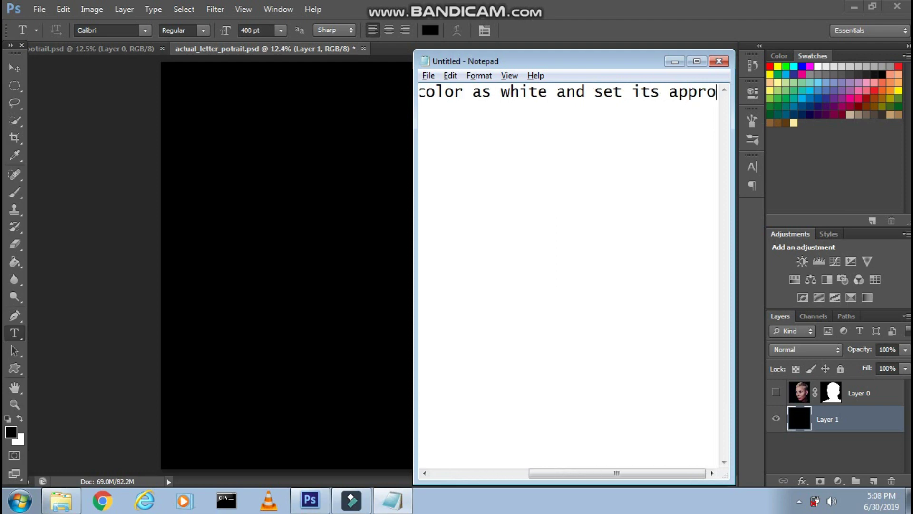
text(riate fon)
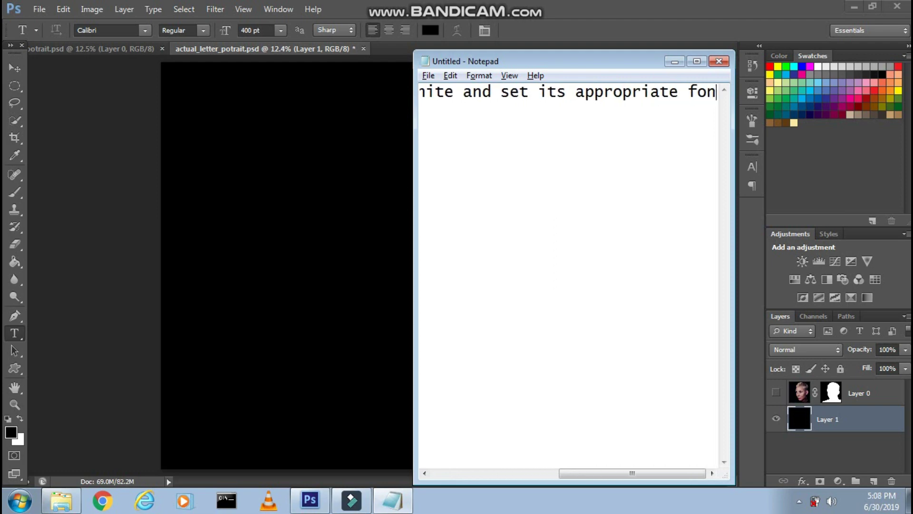
text(t size)
key(alt+Tab)
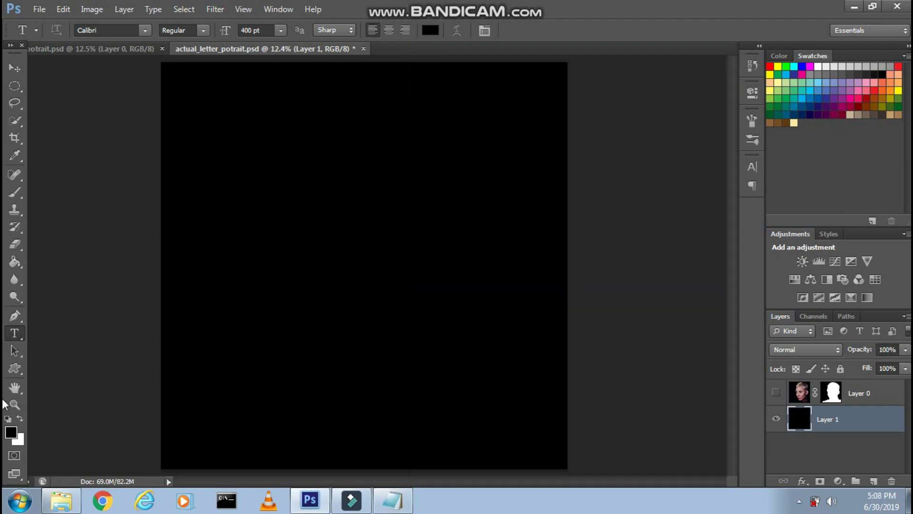
- Set the text colour to white and the font size to 150 pt
click(20, 418)
click(10, 432)
click(594, 110)
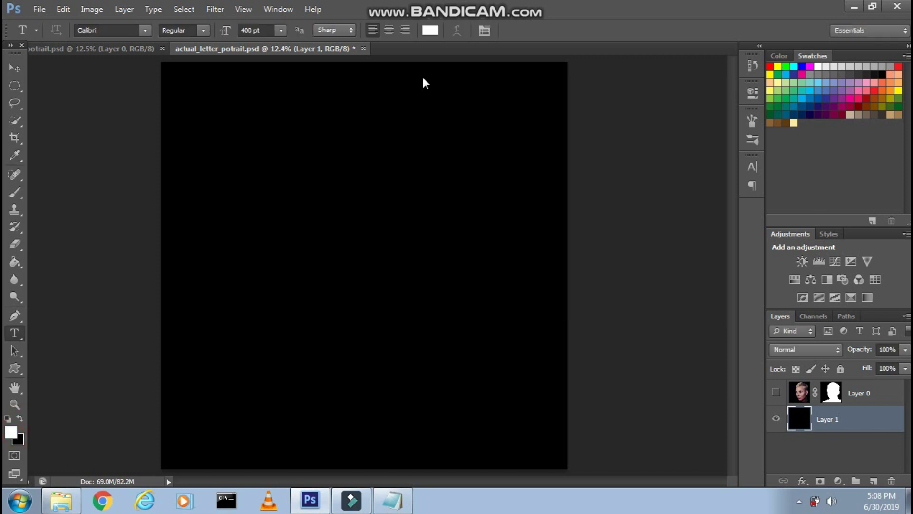
click(251, 30)
text(150)
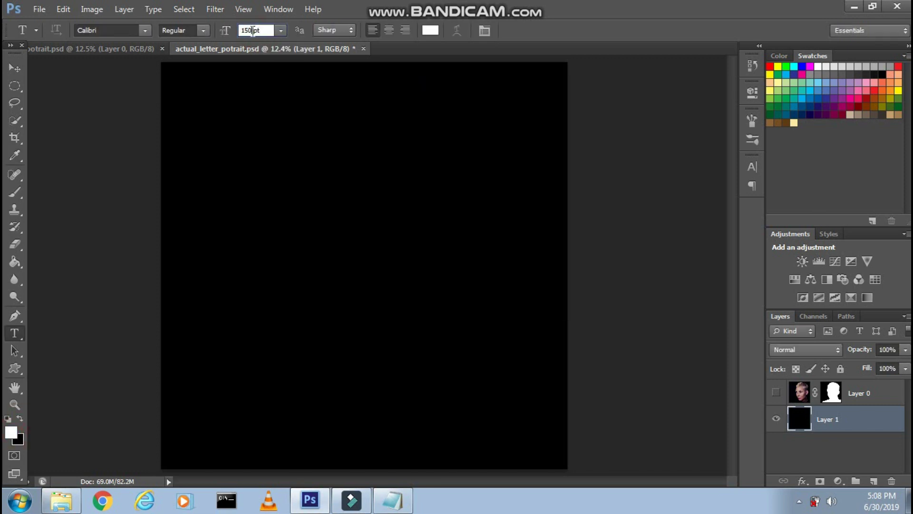
key(alt+Tab)
key(ctrl+x)
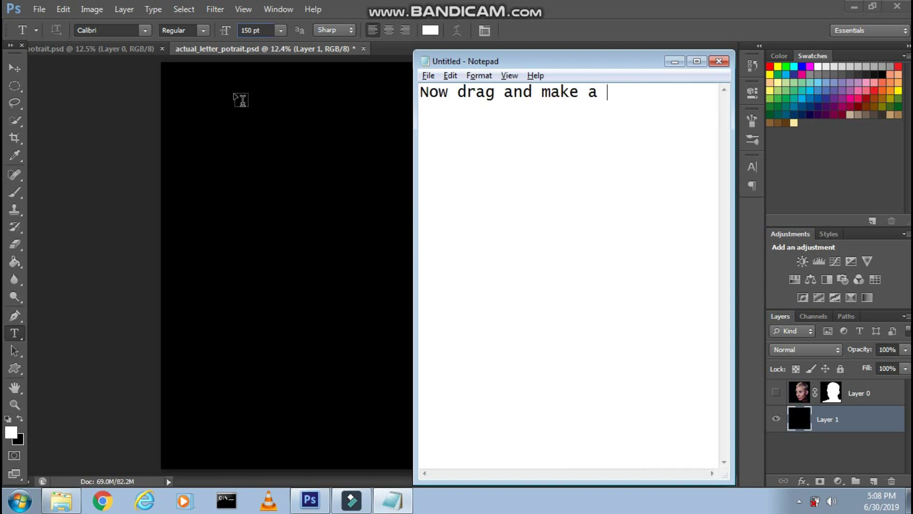
- Drag a text box across the upper-middle of the canvas and caption the random-text step
text(ng the t)
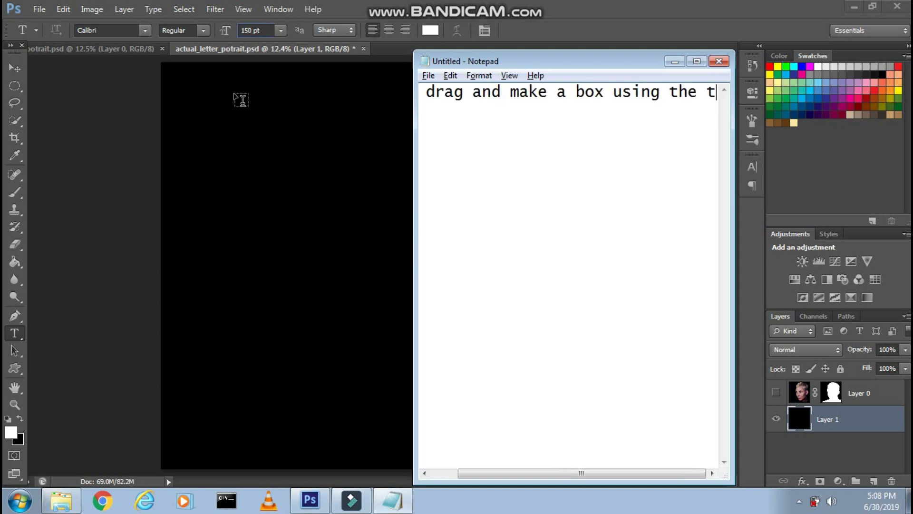
text(ool)
key(alt+Tab)
mouse_move(252, 165)
mouse_down()
mouse_move(505, 279)
mouse_move(497, 273)
mouse_up()
key(alt+Tab)
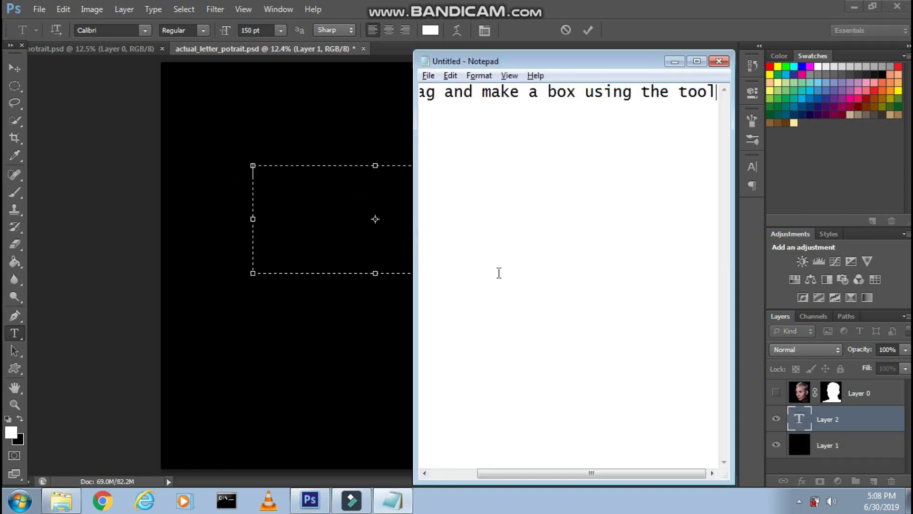
key(ctrl+a)
text(N)
text(fill in a)
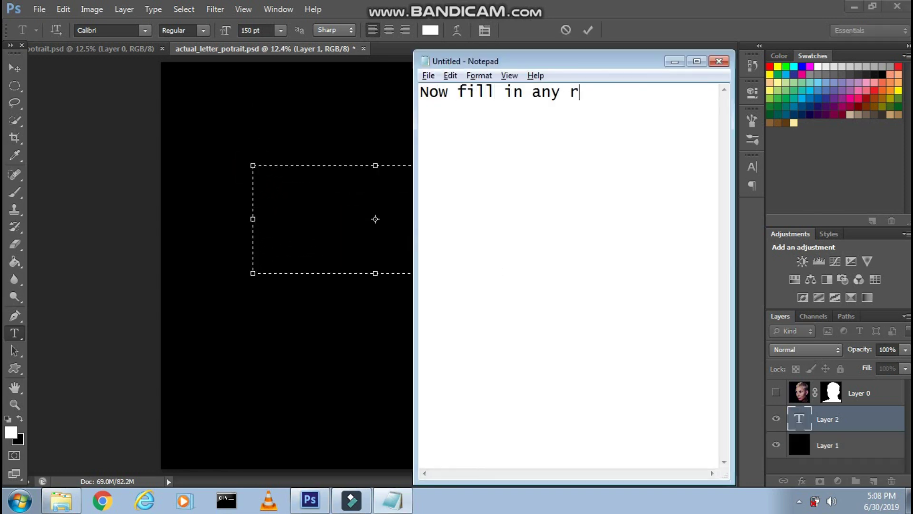
text(andom gibber)
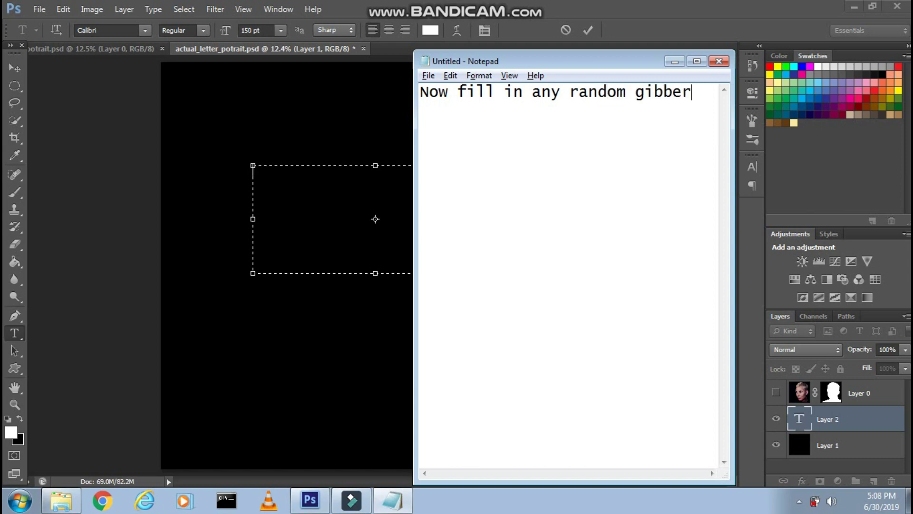
text(ish text)
key(alt+Tab)
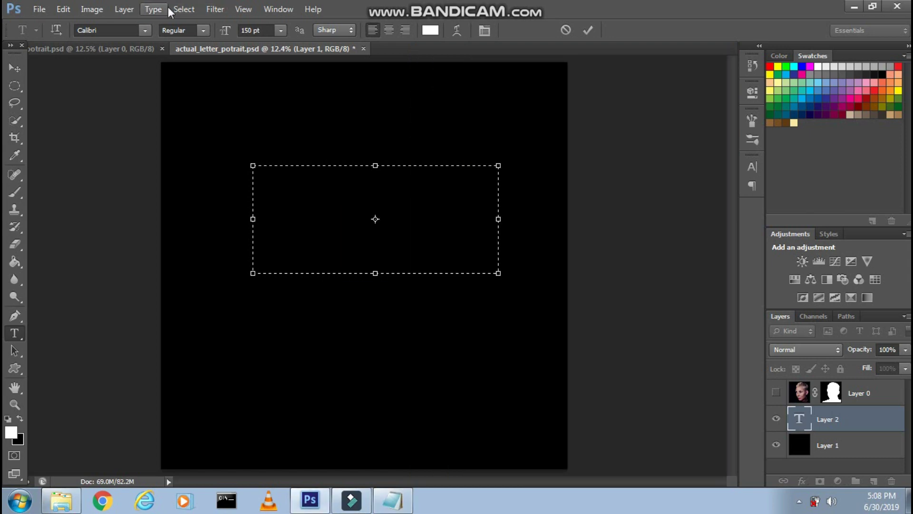
- Fill the text box with Lorem Ipsum placeholder text
click(162, 9)
click(185, 230)
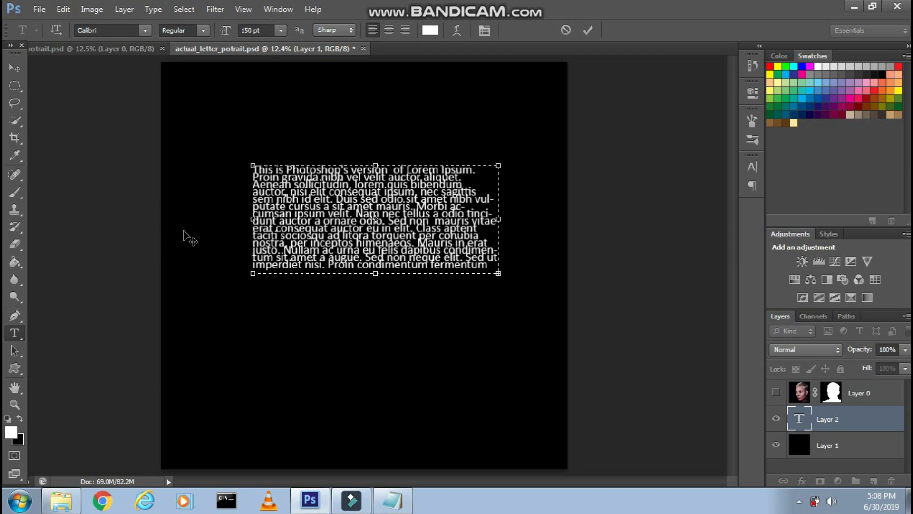
key(alt+Tab)
key(ctrl+a)
key(BackSpace)
- Open the Character panel and check the 88 pt line spacing
text(Now)
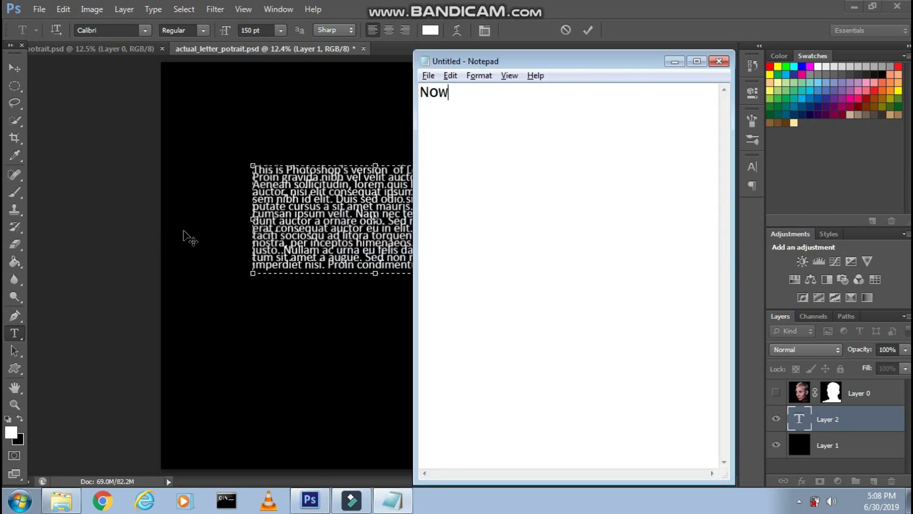
text( set the line space properly)
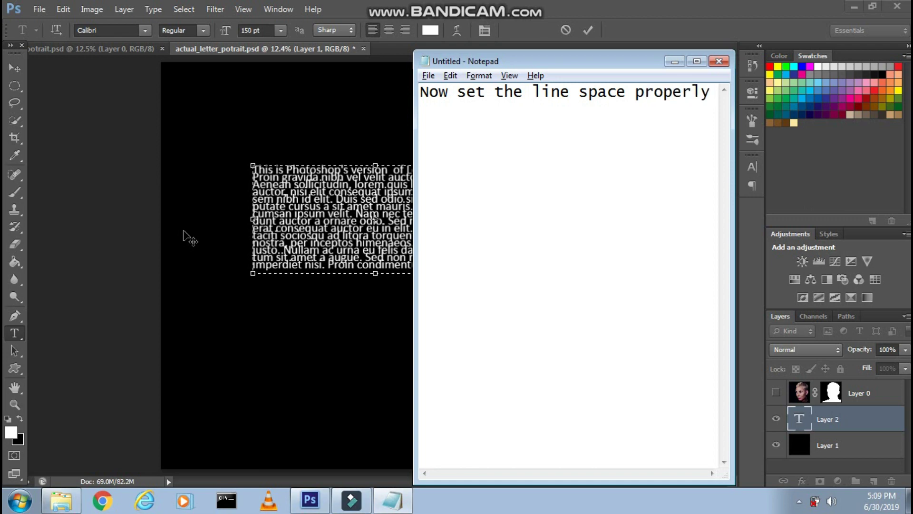
key(alt+Tab)
click(484, 30)
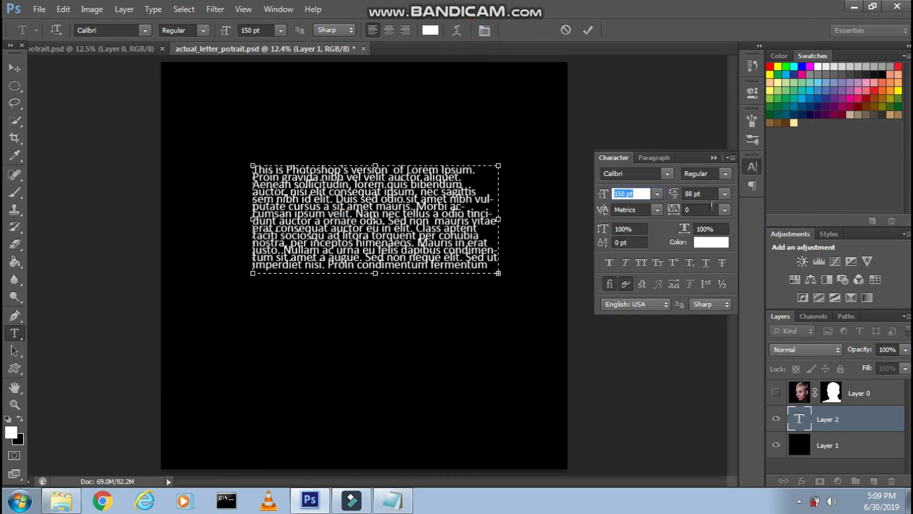
click(692, 194)
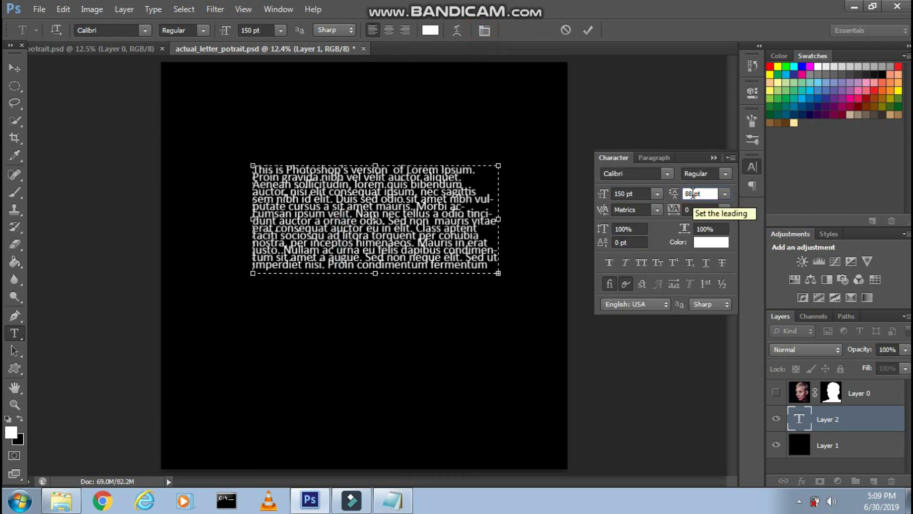
- Caption that random words will be resized and restyled
key(alt+Tab)
key(ctrl+a)
key(BackSpace)
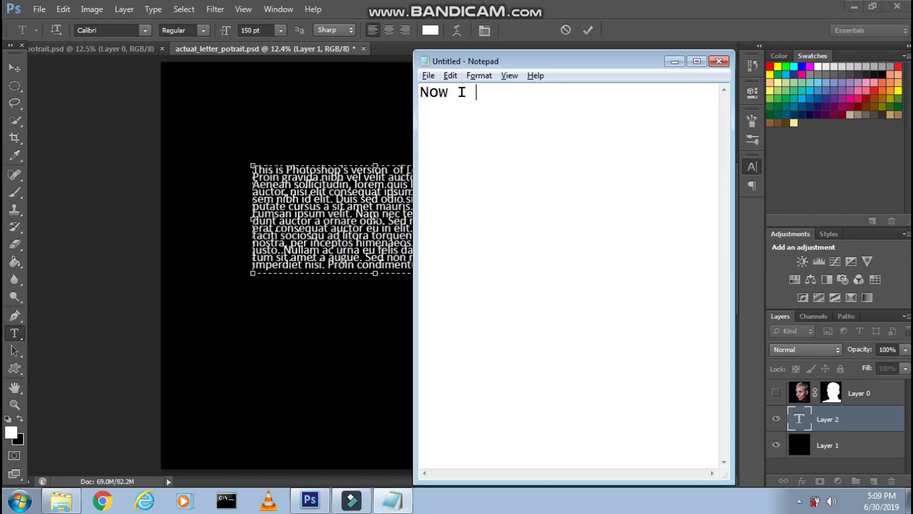
text(am going to select)
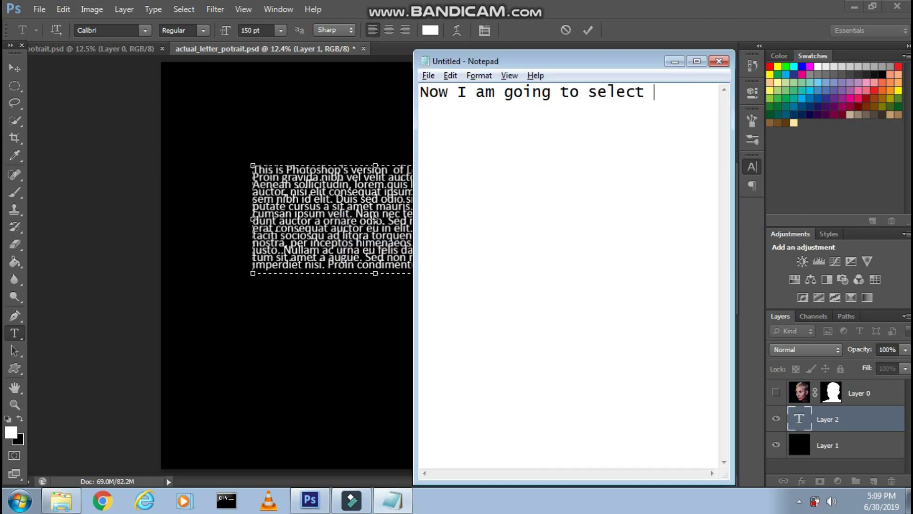
text( random)
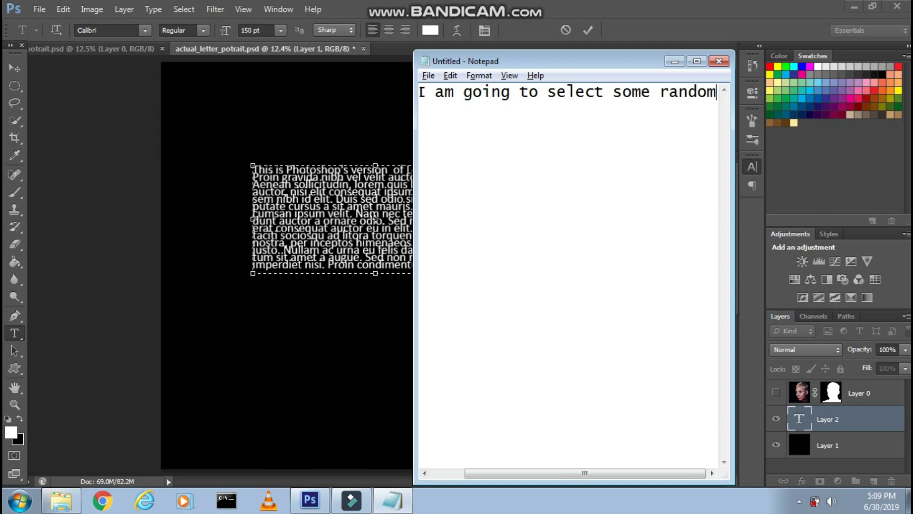
text( letters and then change)
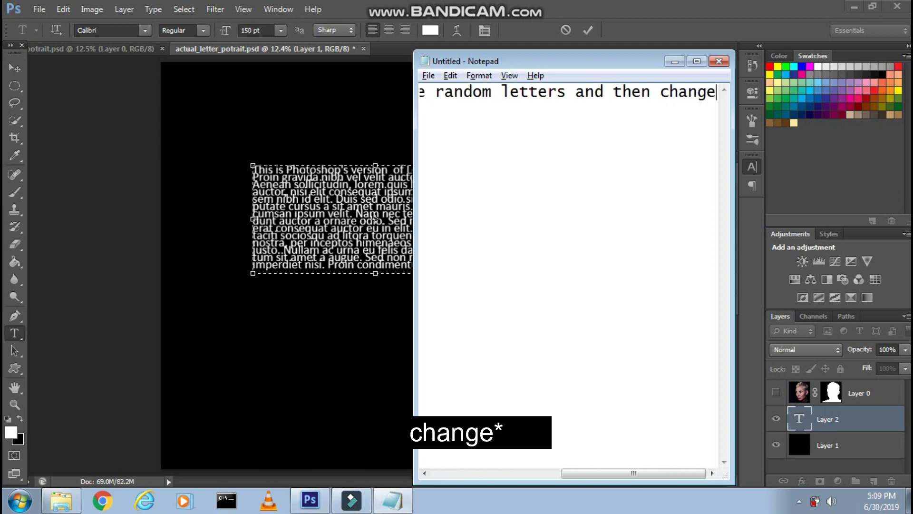
text(s it size and appeara)
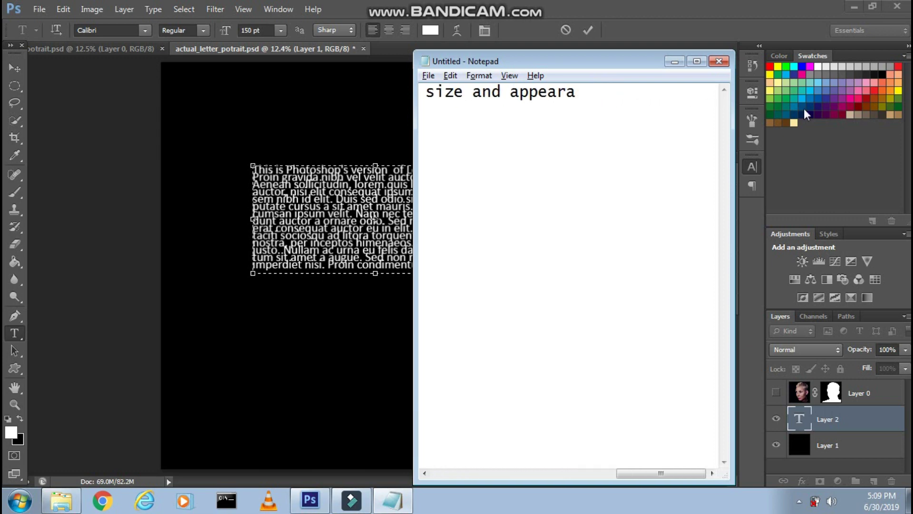
text(a little bit)
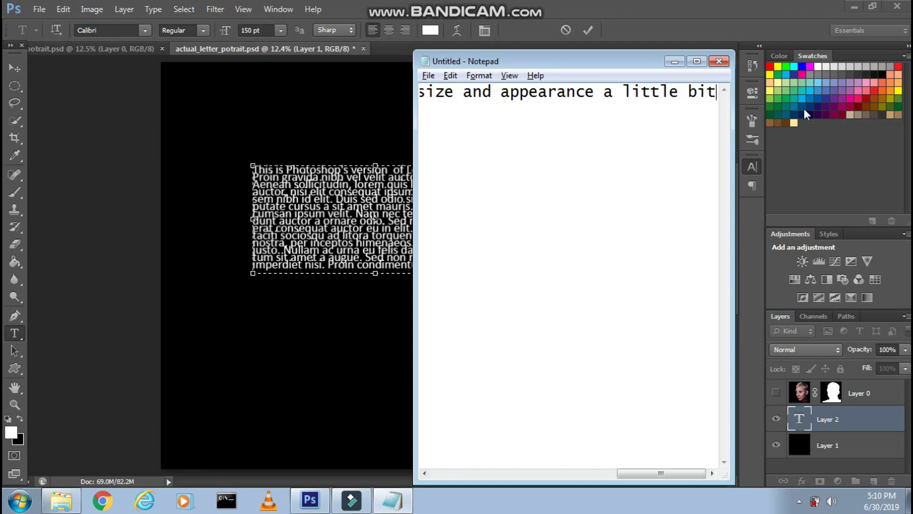
key(alt+Tab)
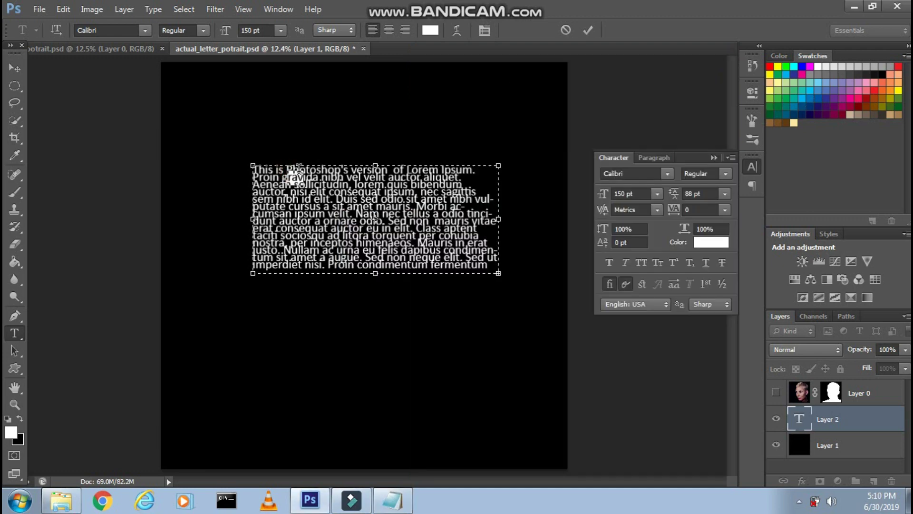
- Make the word 'Photoshop's' bold italic at 300 pt
drag(286, 169, 347, 167)
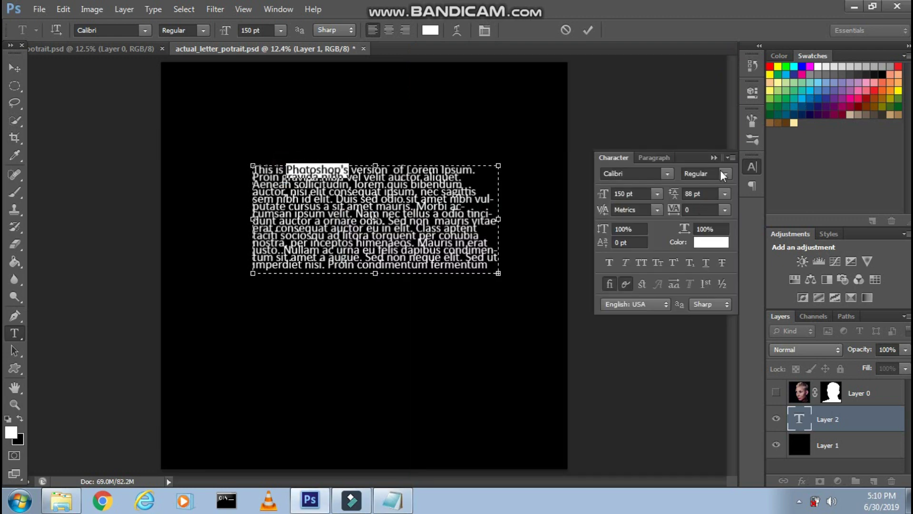
click(724, 174)
click(695, 238)
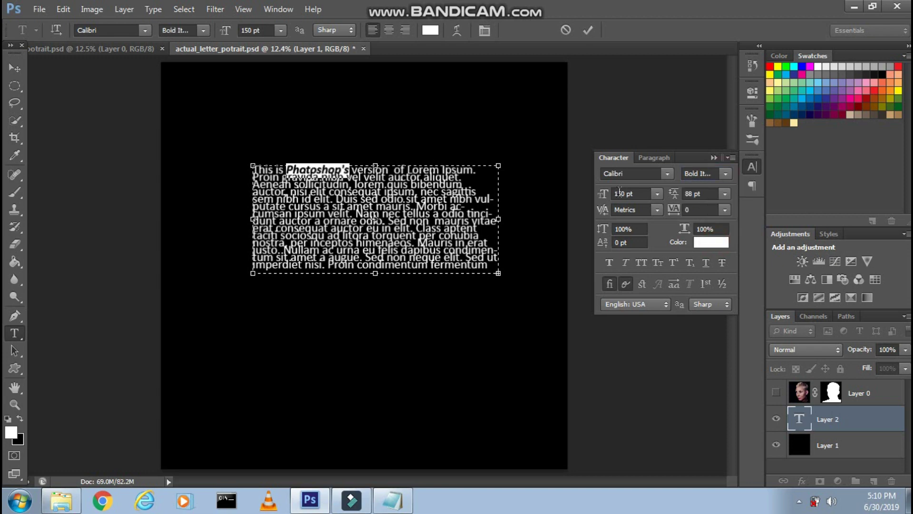
double_click(619, 194)
text(300)
key(Return)
click(372, 218)
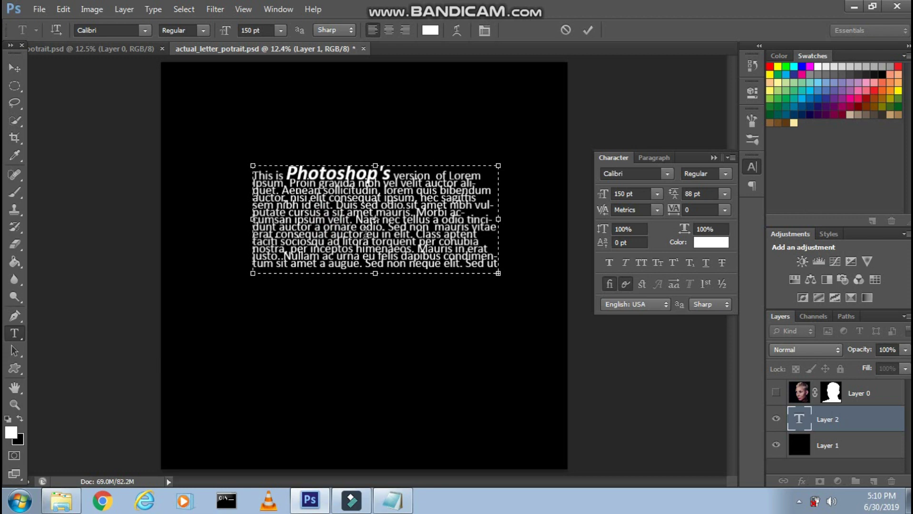
- Widen the text box, bold 'condimentum', and enlarge 'auctor' to 300 pt
double_click(446, 255)
drag(498, 273, 520, 280)
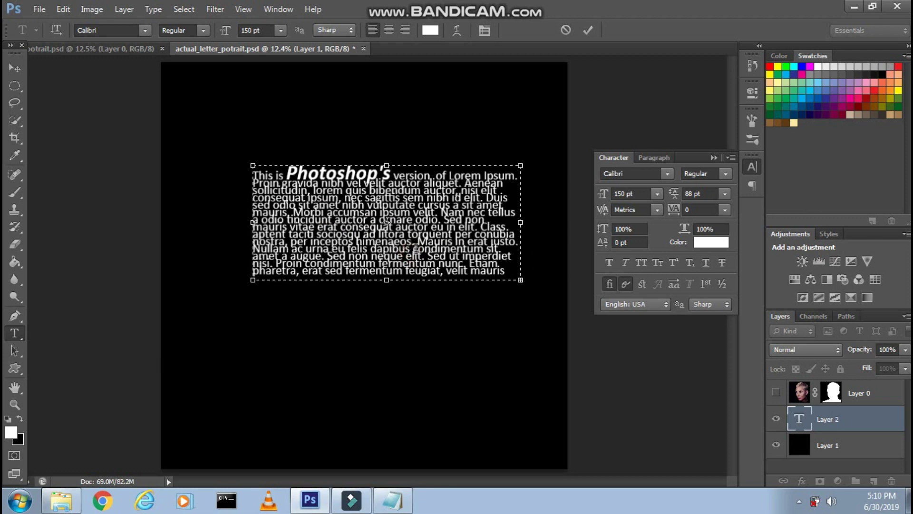
click(726, 174)
click(699, 219)
double_click(619, 194)
text(300)
key(Return)
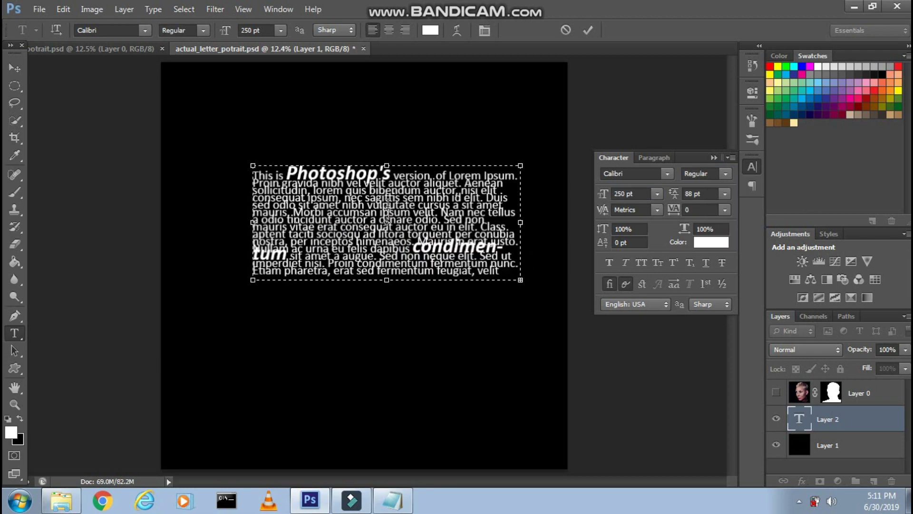
text(300)
key(Return)
click(309, 225)
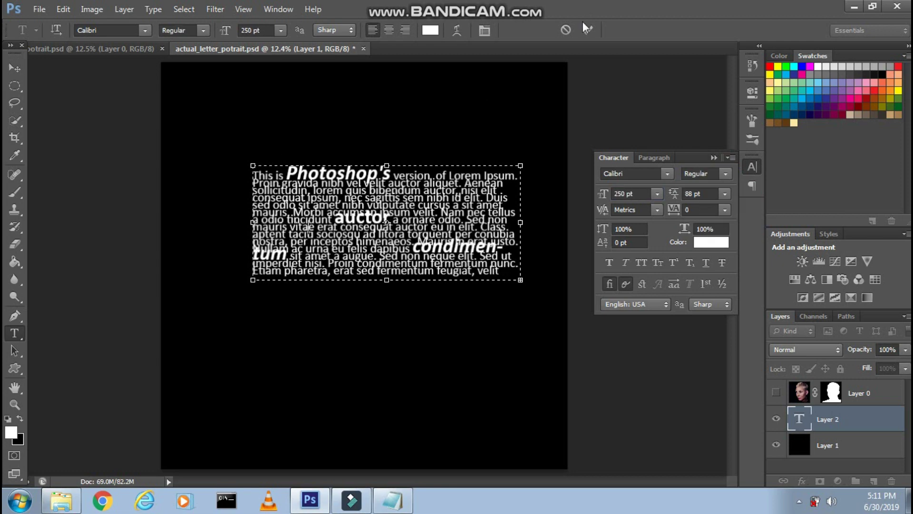
- Select all the paragraph text and commit the text edit
key(alt+Tab)
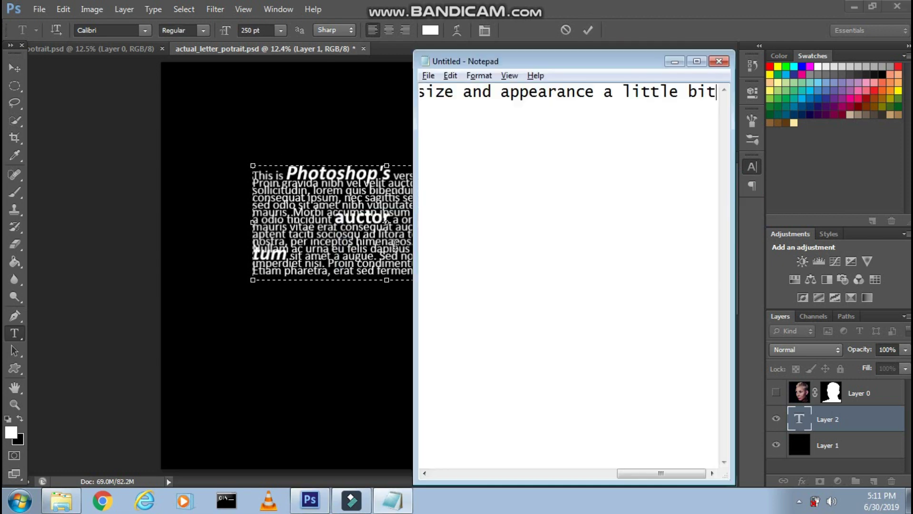
key(BackSpace)
text(now copy)
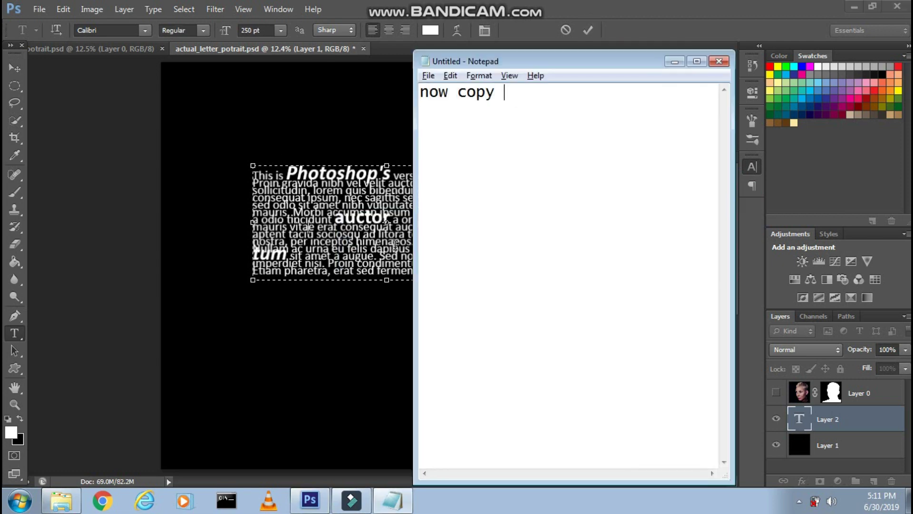
text(that paragr)
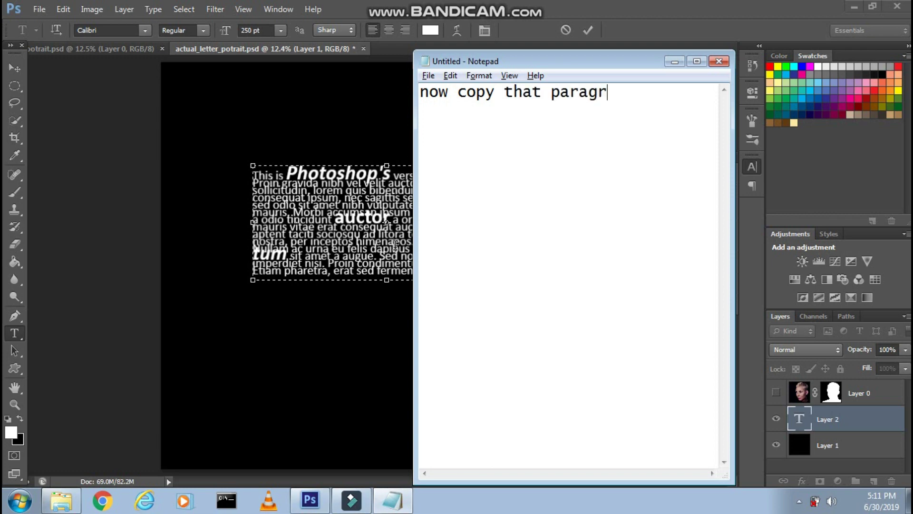
text( and click on )
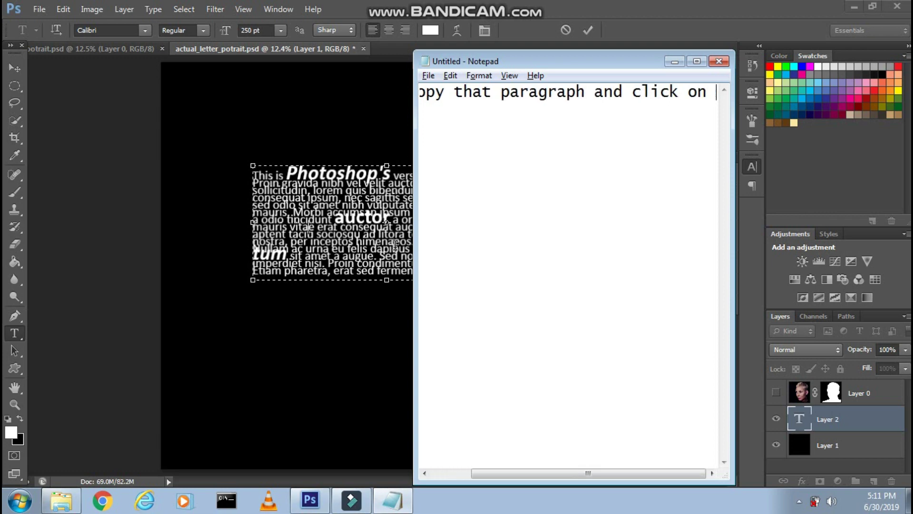
text(that tick ico)
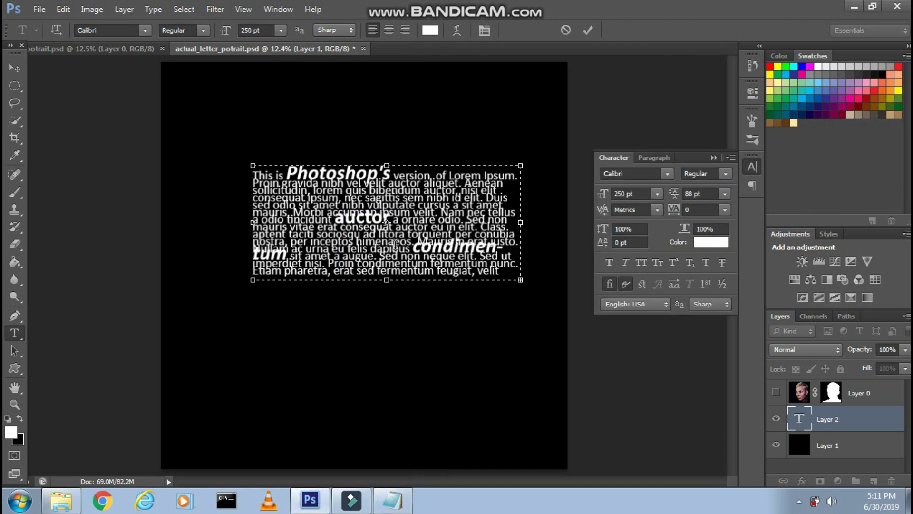
key(ctrl+a)
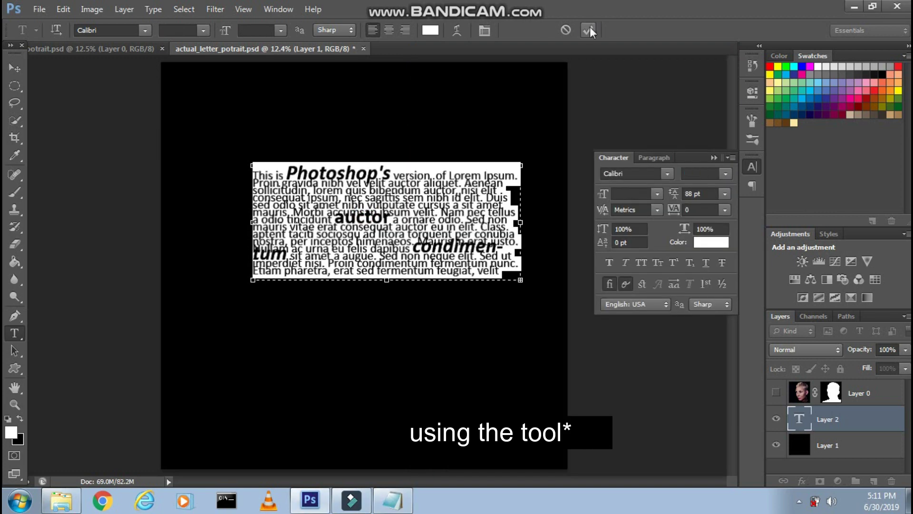
click(590, 27)
key(ctrl+a)
key(BackSpace)
text(Now )
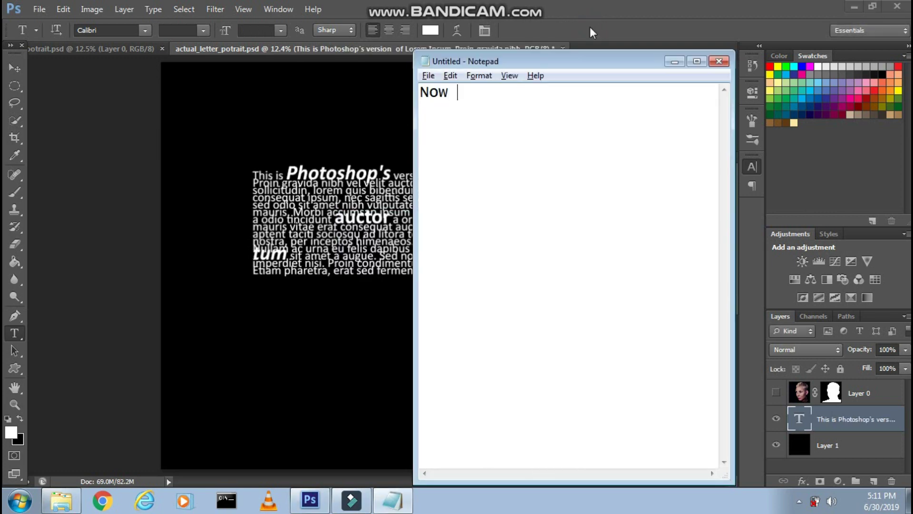
text(using the drag again )
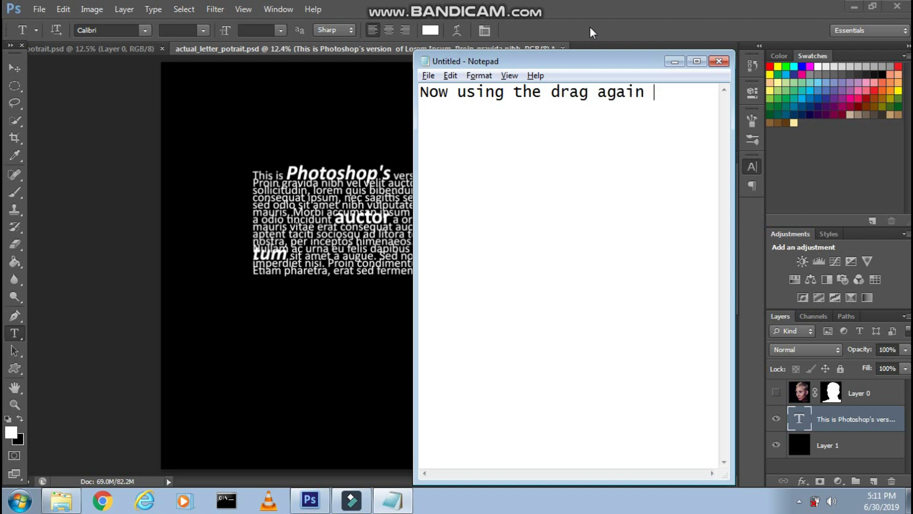
text(drag a vetical )
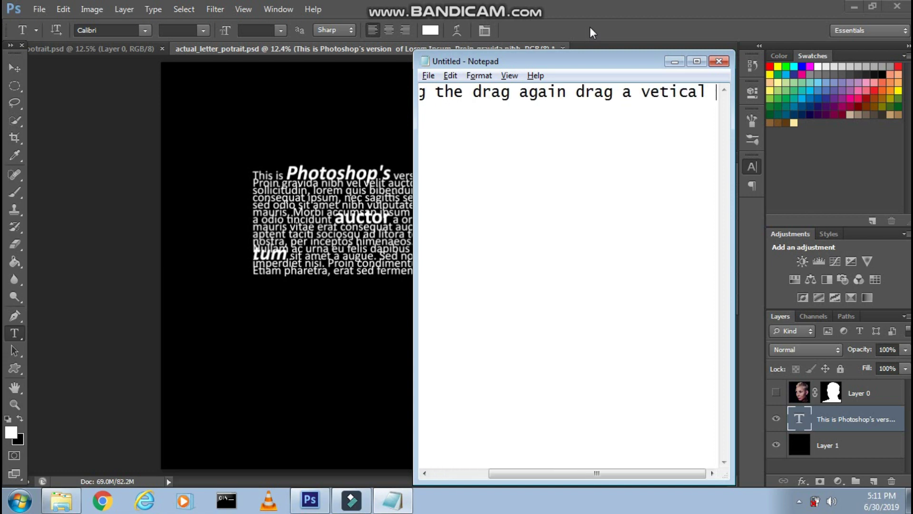
text(box and paste in)
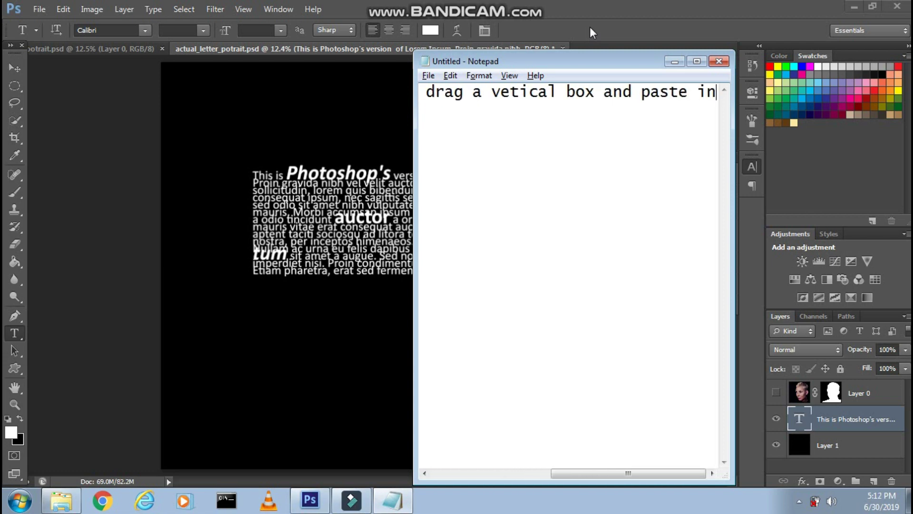
text( you text)
key(alt+Tab)
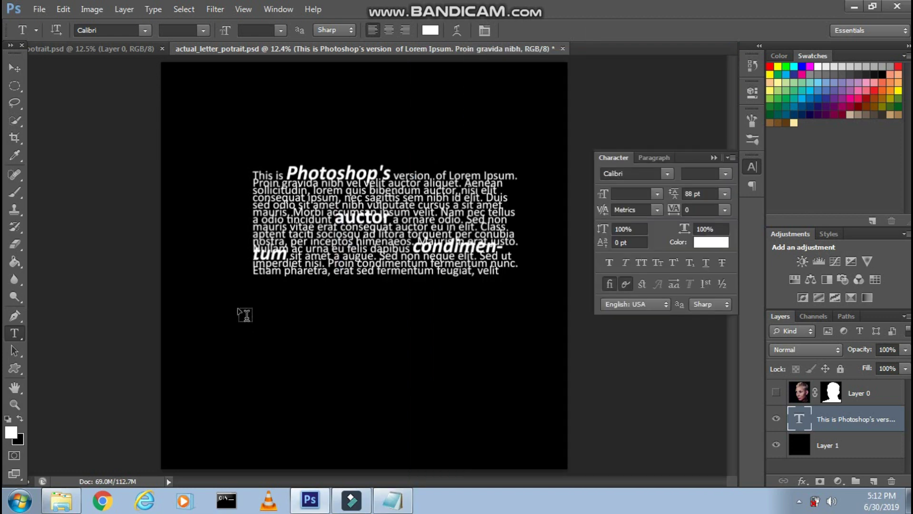
- Paste the copied Lorem Ipsum paragraph into a tall text box below the first block
drag(254, 282, 368, 468)
key(ctrl+v)
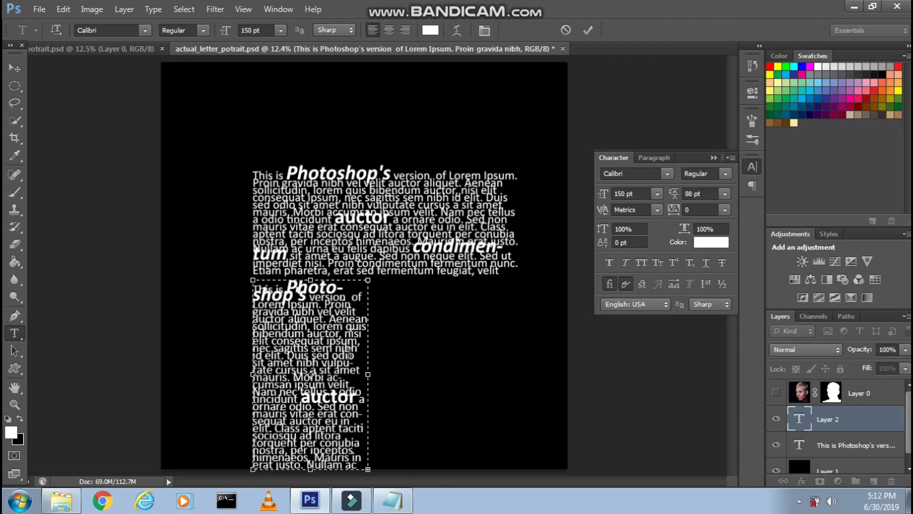
click(590, 32)
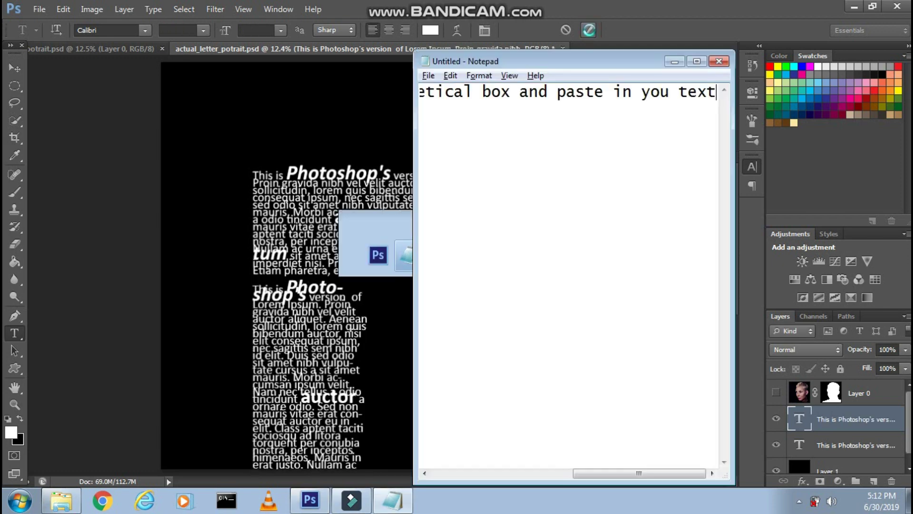
text(Now scale it place it p)
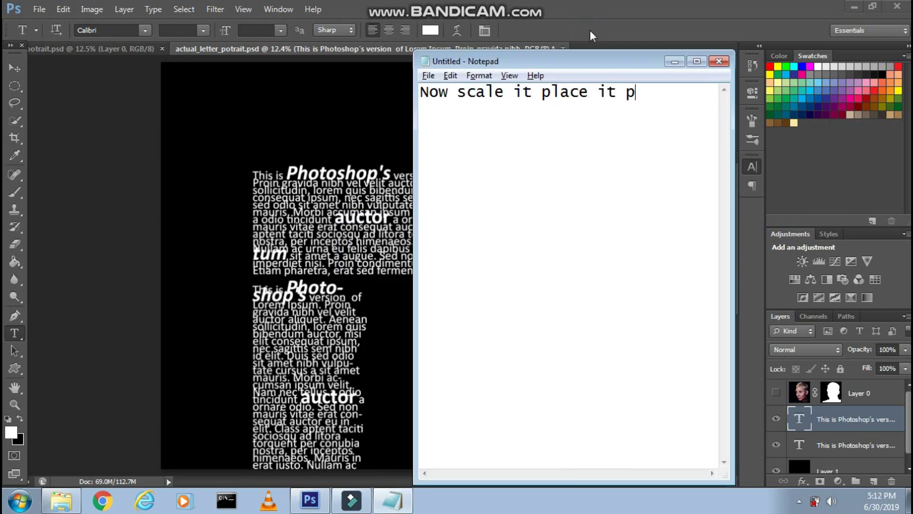
text(operly)
key(alt+Tab)
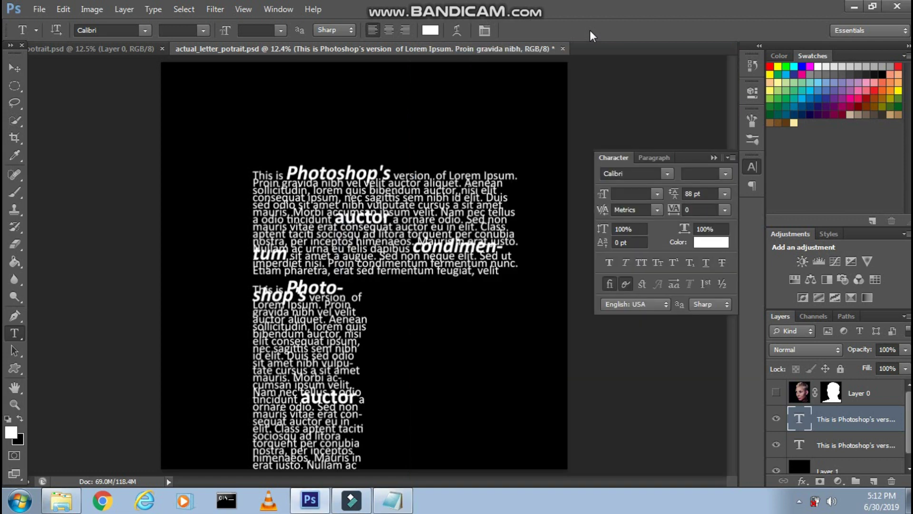
- Scale the lower text column to about 104% and nudge it up under the top block
key(ctrl+t)
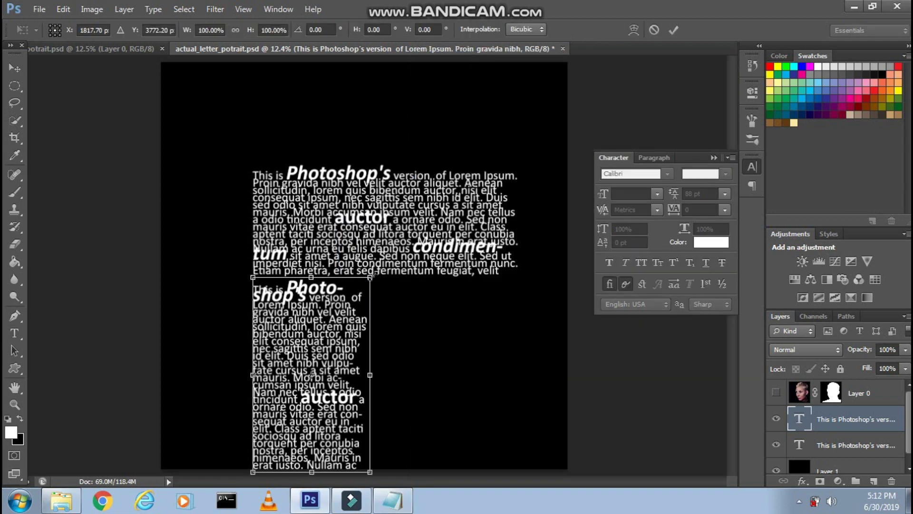
drag(370, 275, 384, 256)
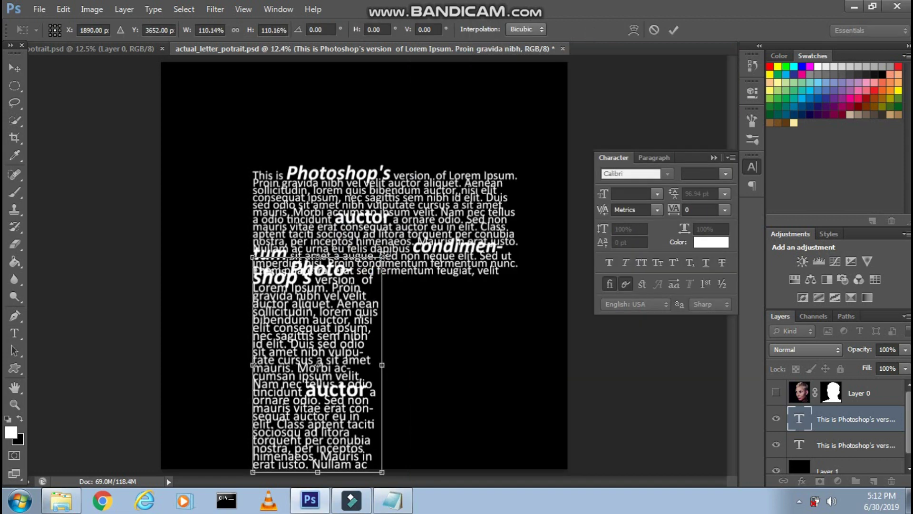
drag(382, 257, 374, 270)
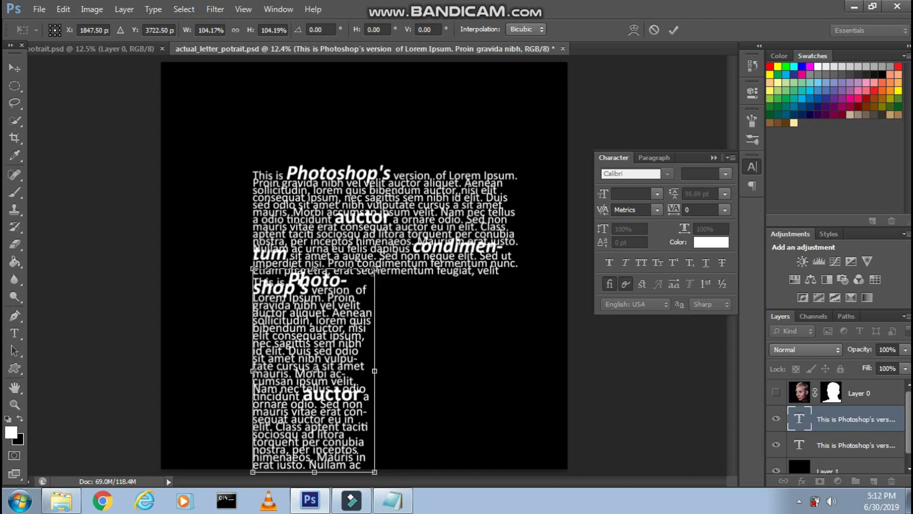
drag(279, 317, 280, 315)
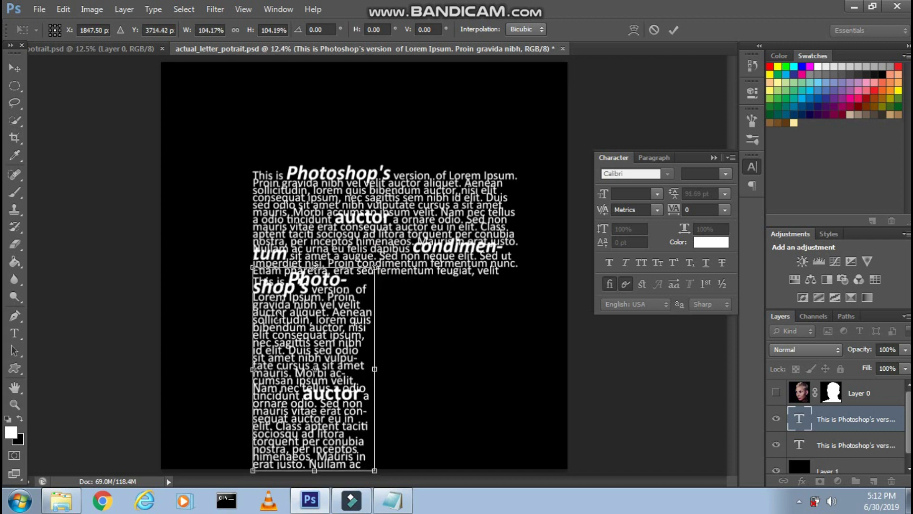
click(674, 30)
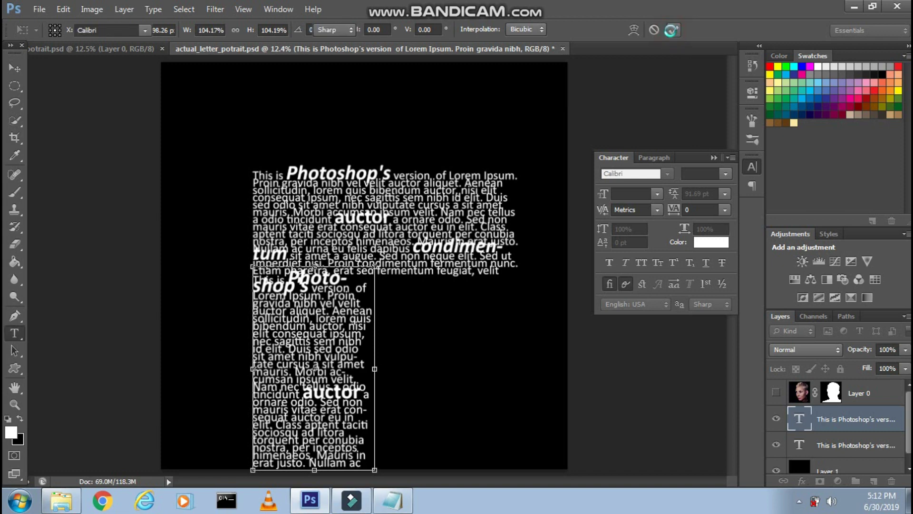
key(alt+Tab)
- Caption the instruction to Ctrl-select the first text layer
key(ctrl+a)
key(BackSpace)
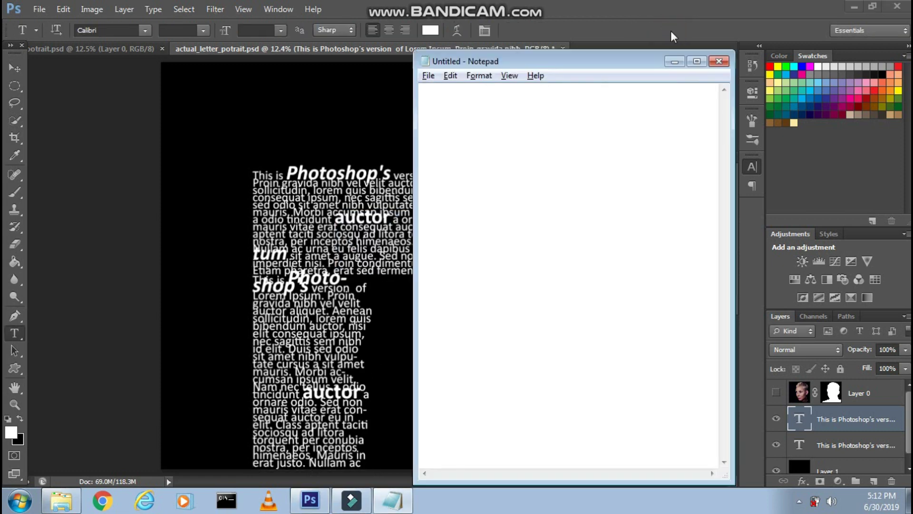
text(ess CTRL and click)
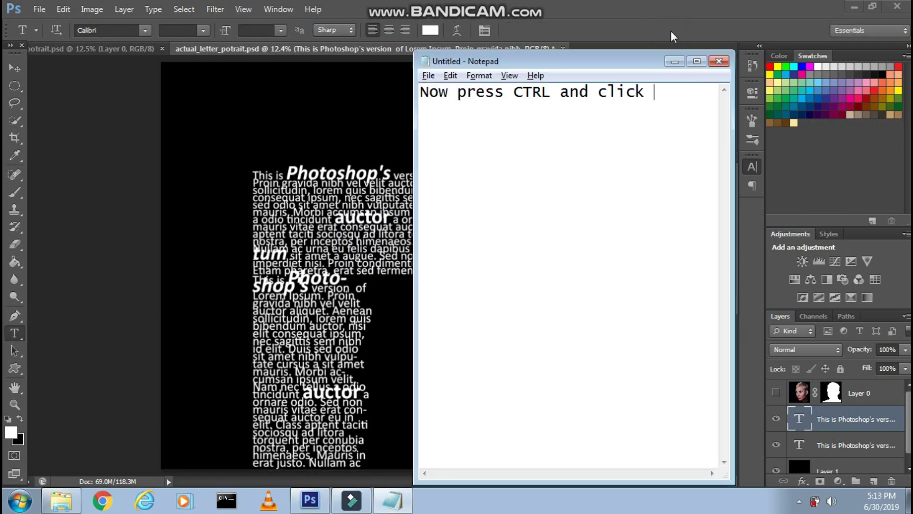
text(e first tex)
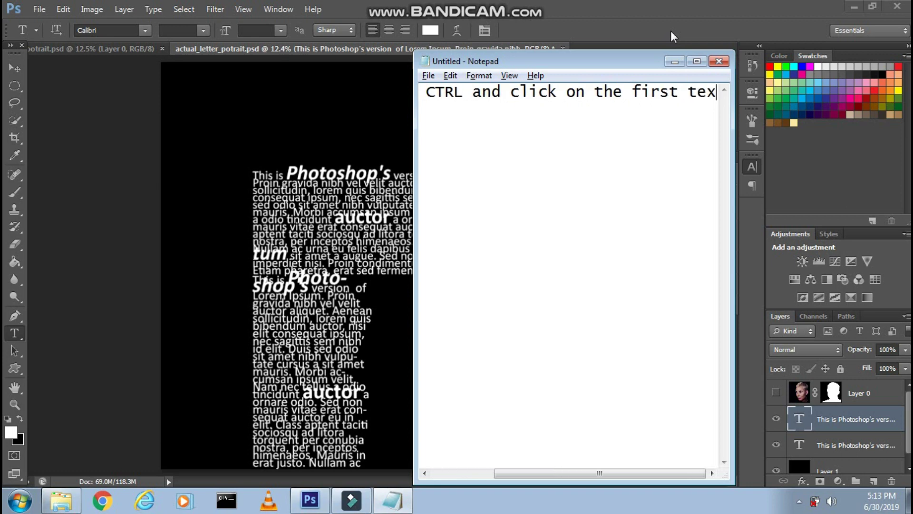
text(t)
key(alt+Tab)
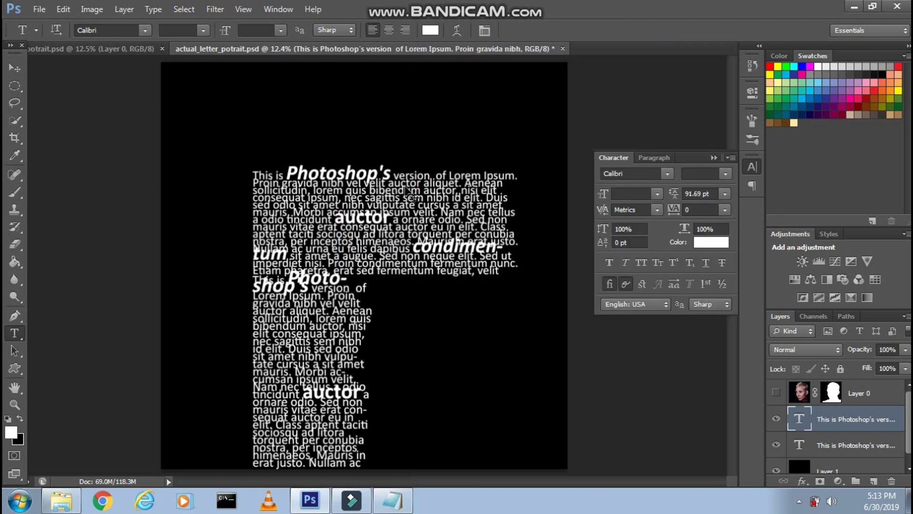
- Rewrite the caption and make the first Lorem Ipsum text layer active
key(alt+Tab)
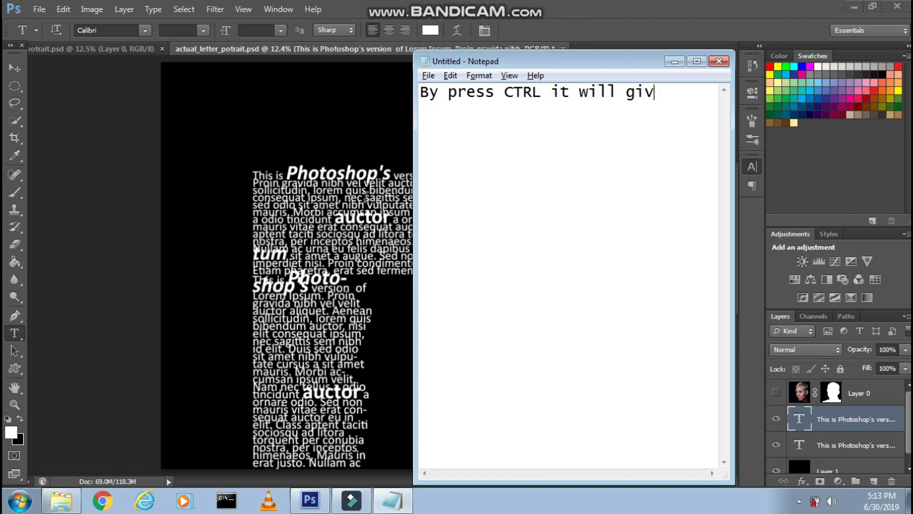
text(the select of)
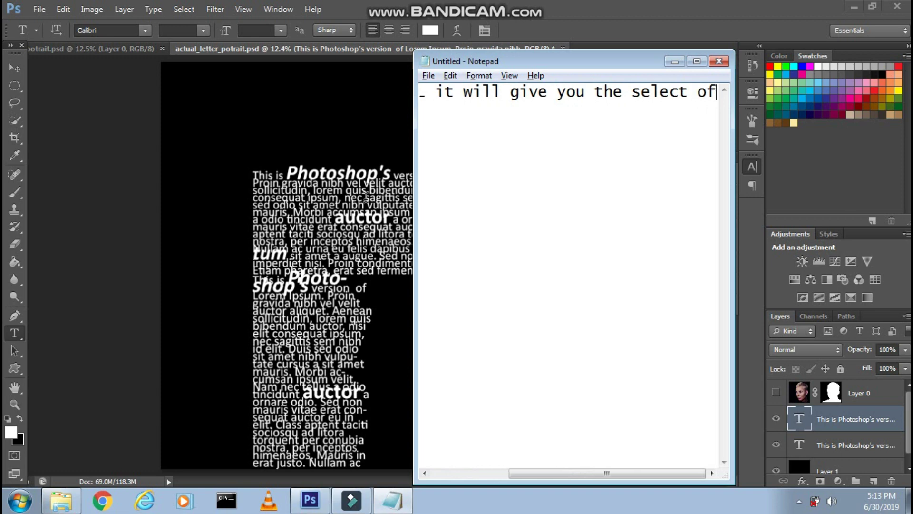
text( that)
text( laye)
text(r)
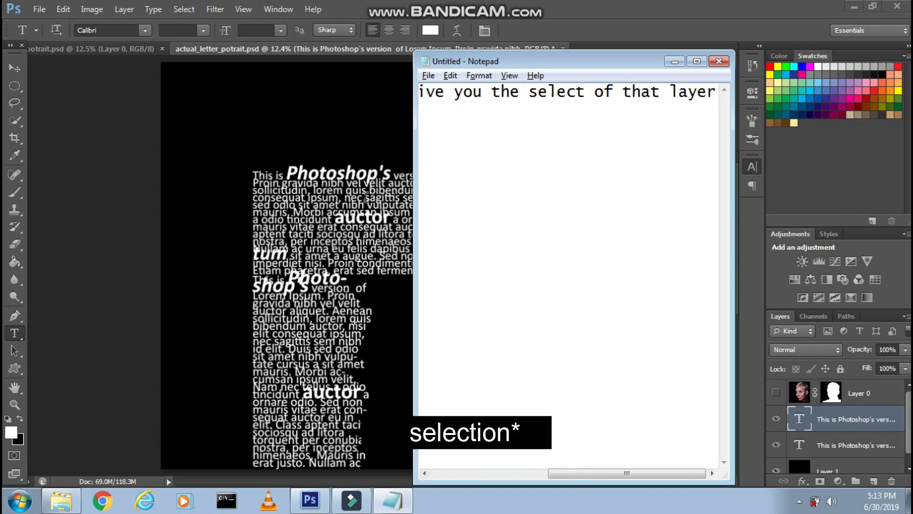
key(ctrl+a)
key(BackSpace)
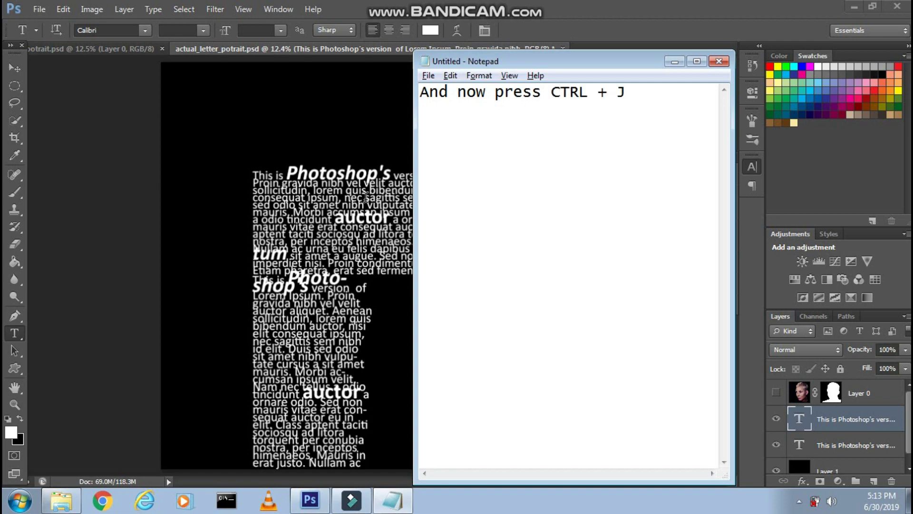
click(365, 196)
- Duplicate the top Lorem Ipsum text layer and drag the copy down-right over the lower column
key(v)
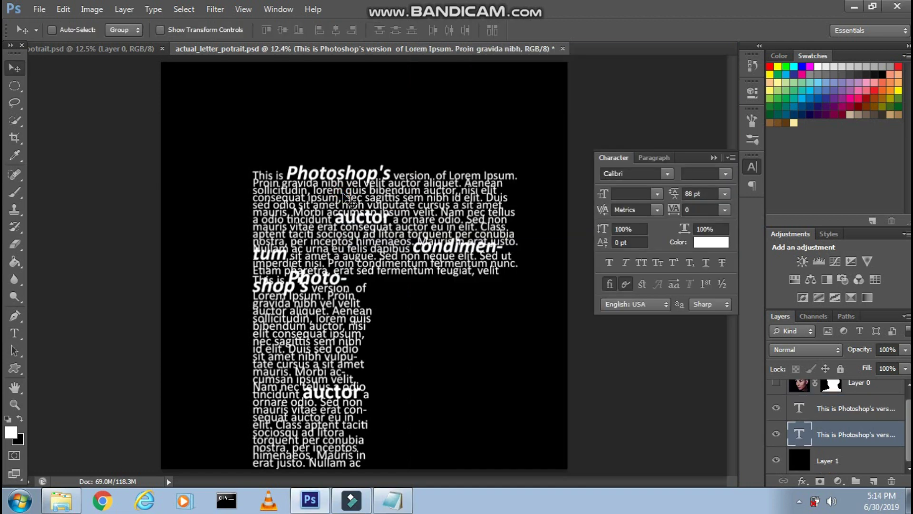
key(ctrl+j)
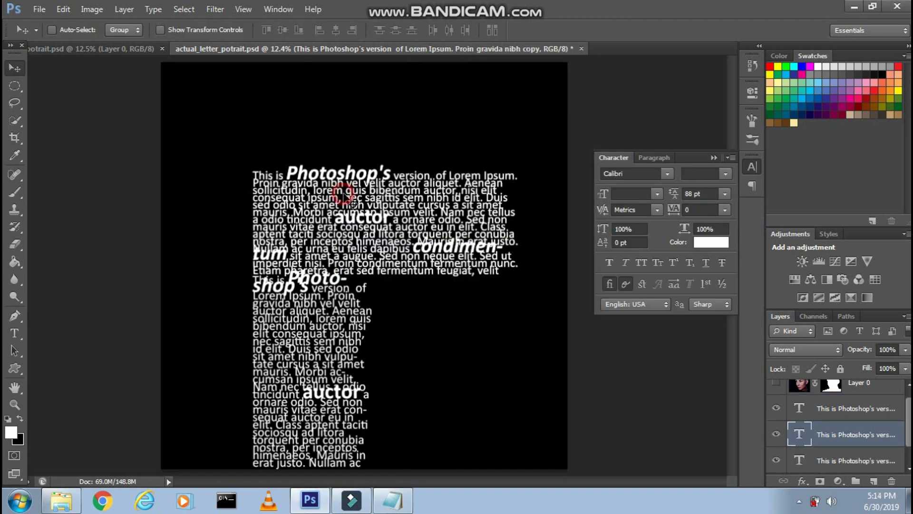
drag(343, 193, 393, 297)
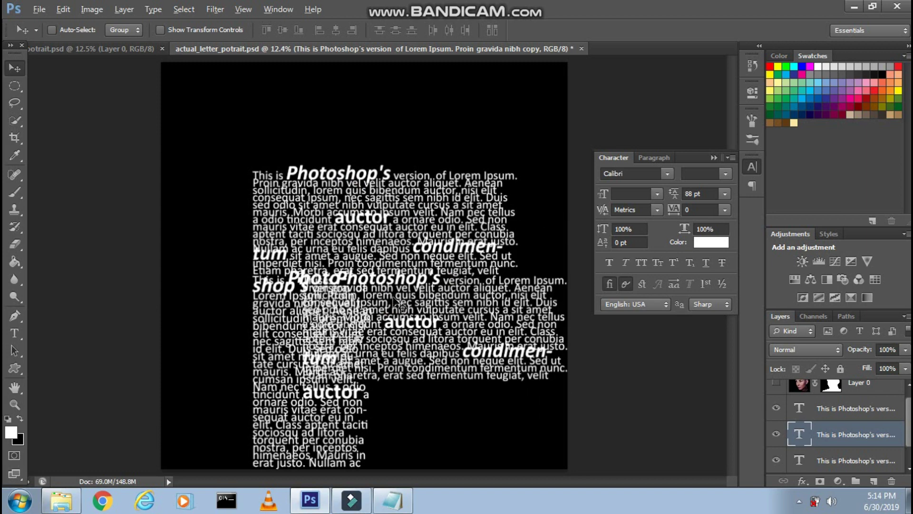
- Finish the Notepad tip 'to make look different and then place it properly' and return to Photoshop
key(alt+Tab)
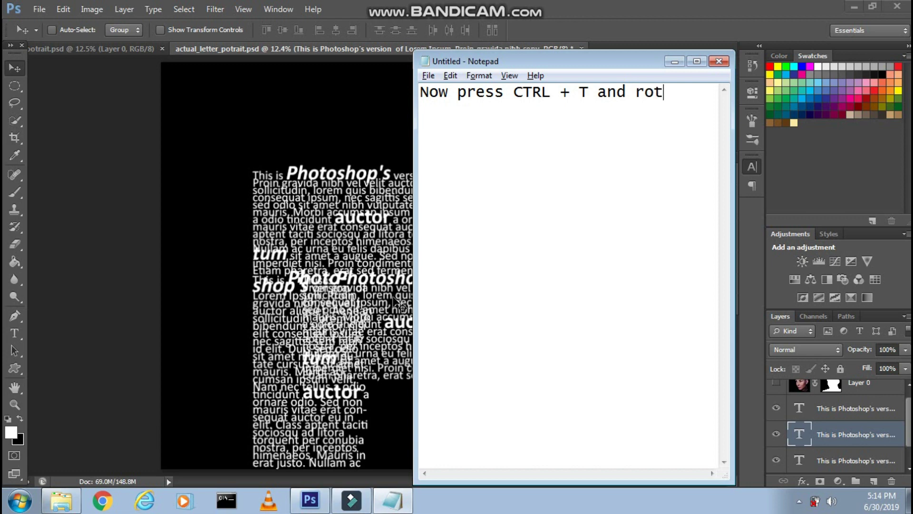
text(t to m)
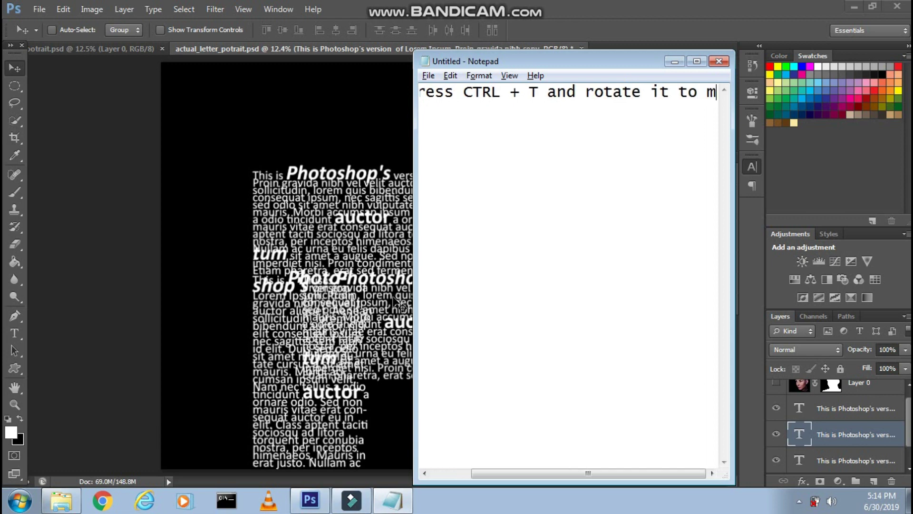
text(akelook di)
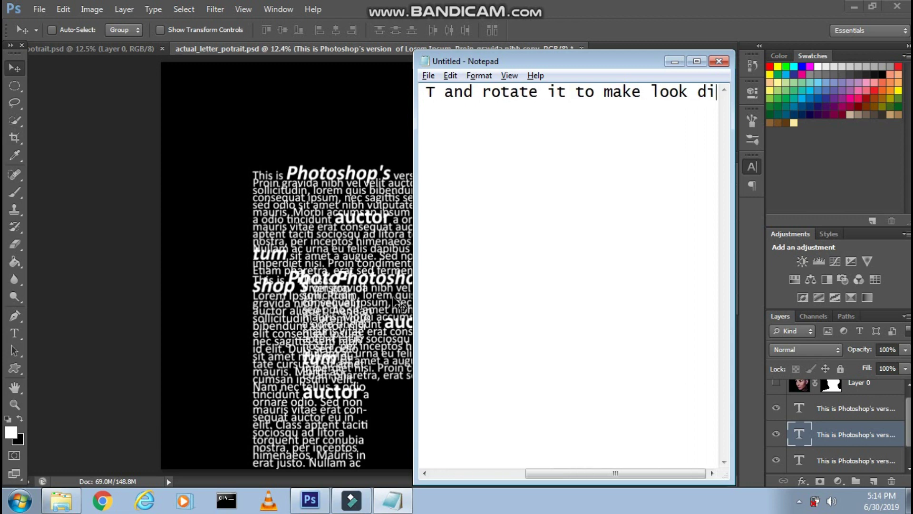
text(fferent and then place it proper)
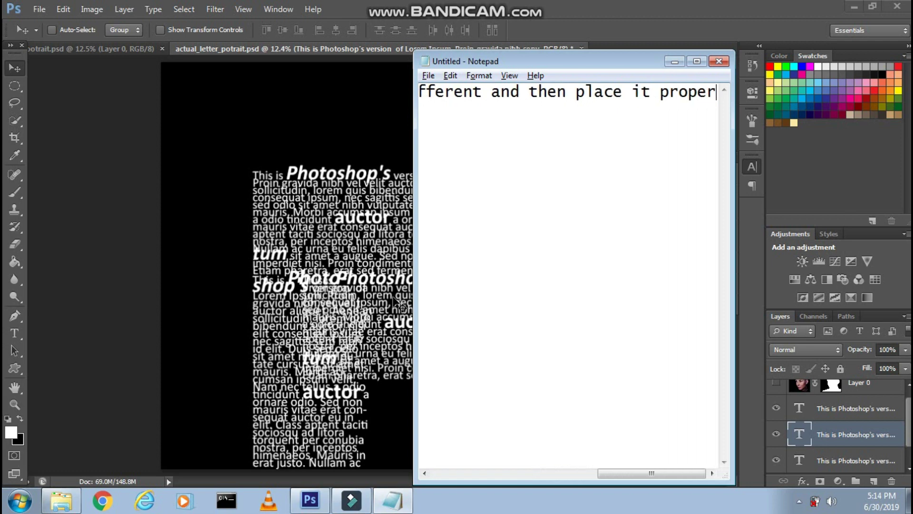
text(ly)
key(alt+Tab)
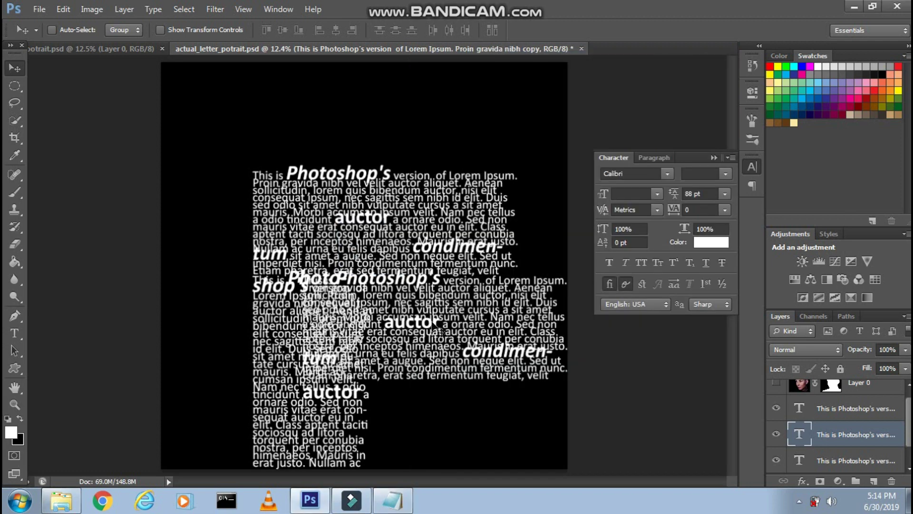
- Rotate the copied text block 90° CCW and move it to the canvas's right edge
key(ctrl+t)
right_click(437, 319)
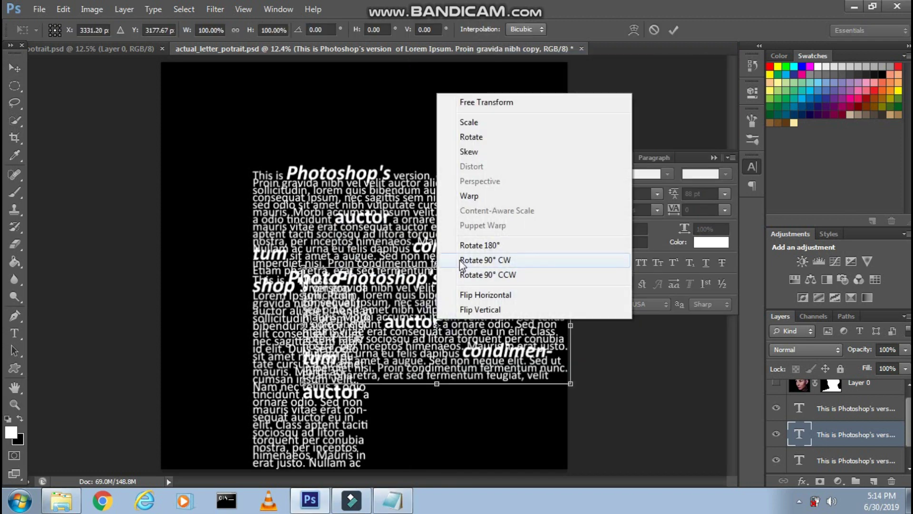
click(464, 274)
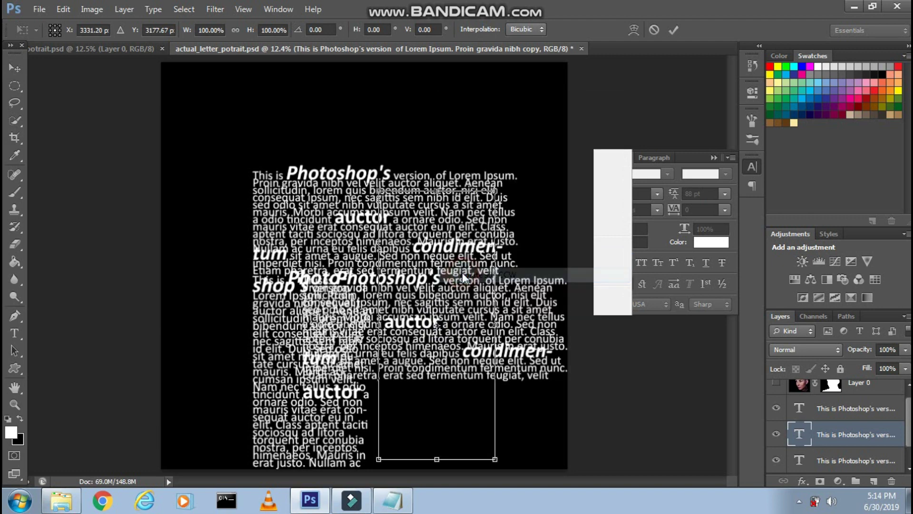
mouse_move(443, 311)
mouse_down()
mouse_move(493, 326)
mouse_move(486, 294)
mouse_up()
key(Return)
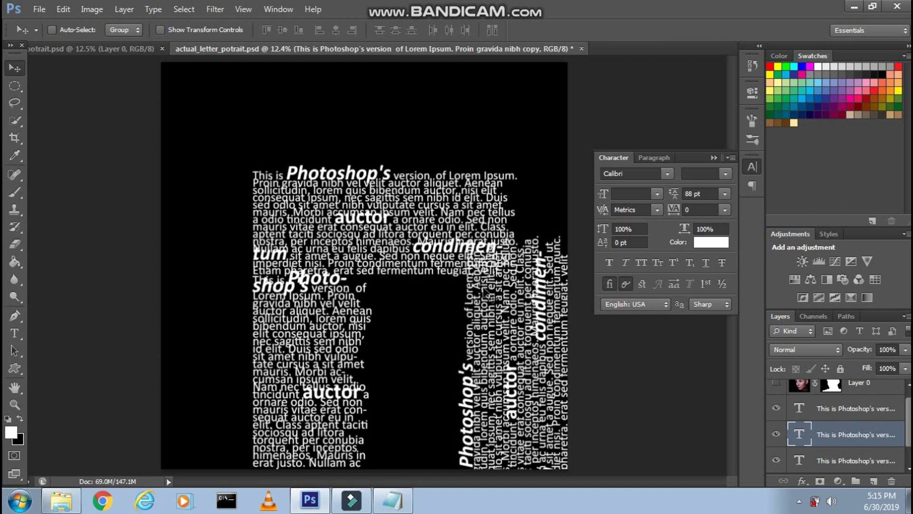
- Add a Notepad tip: not the entire document, Ctrl-click the text to get its selection
key(alt+Tab)
text(NO)
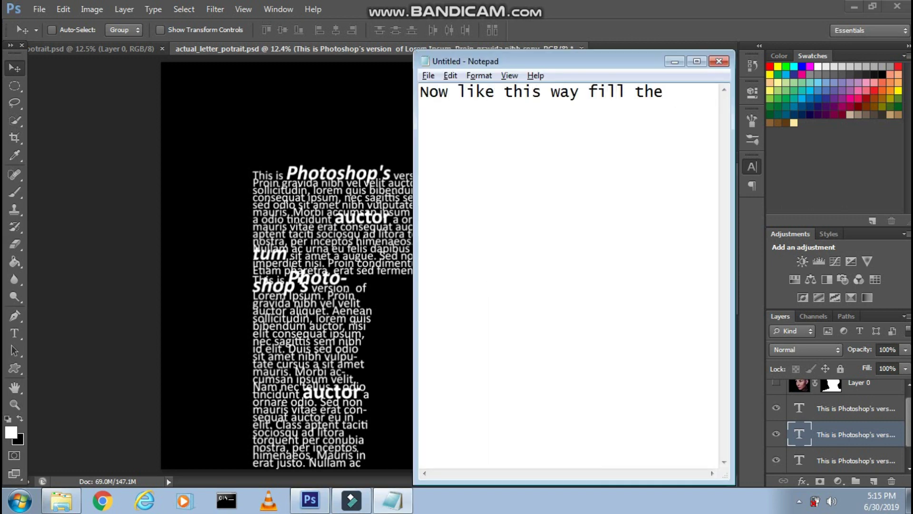
text( entire document )
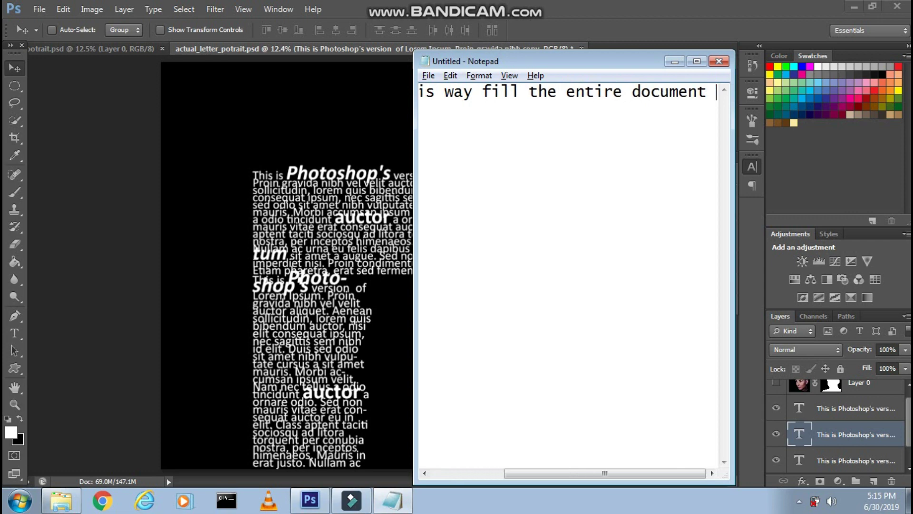
text(, rememb)
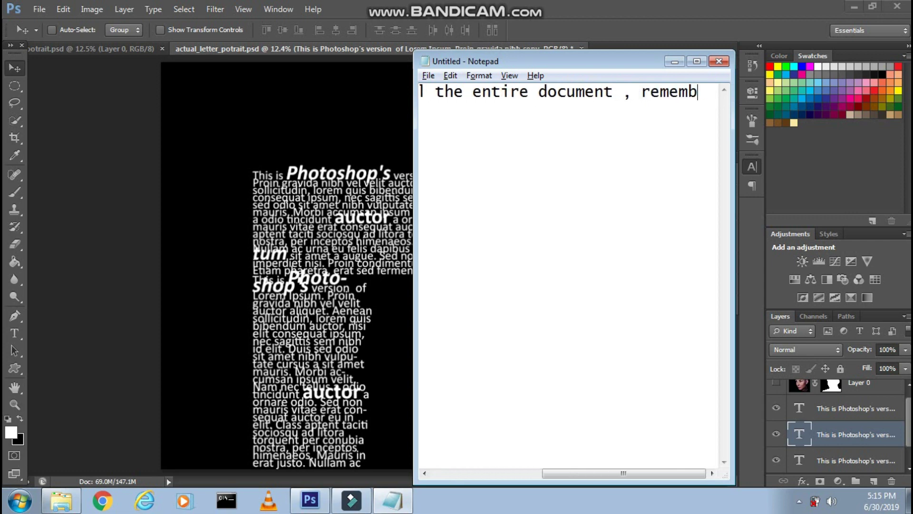
text(er to press CT)
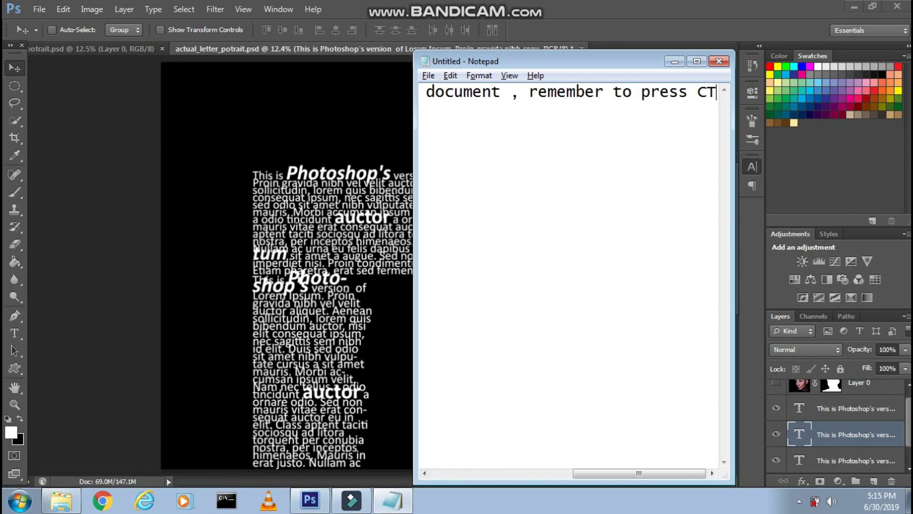
text(RL and click on the )
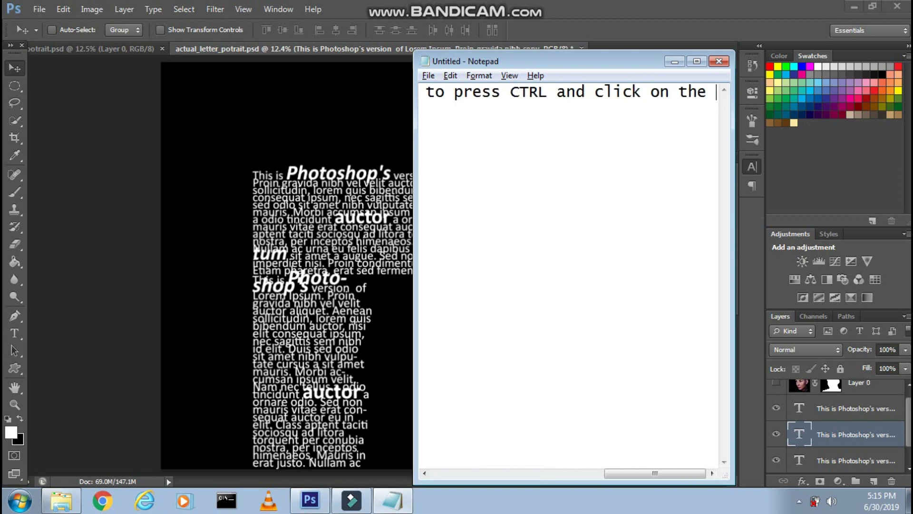
text(text to get the selectio)
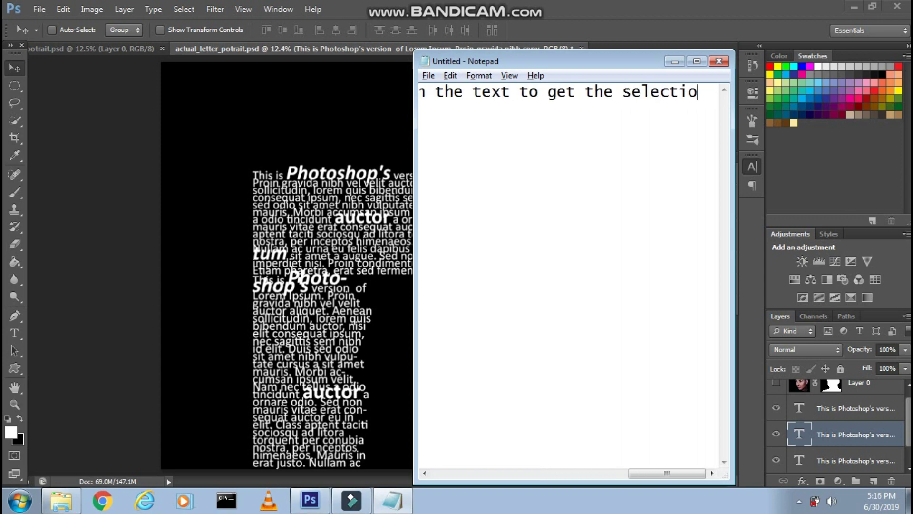
text(n of that text)
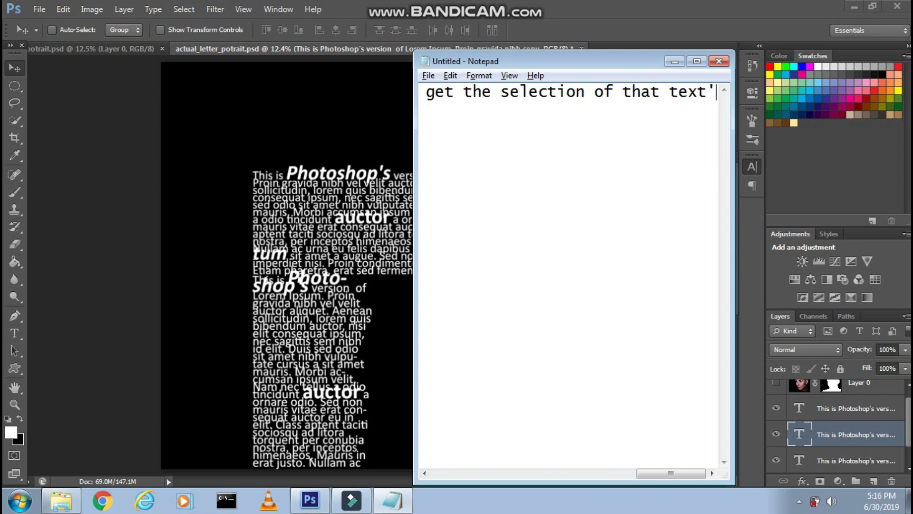
text('s layer)
key(alt+Tab)
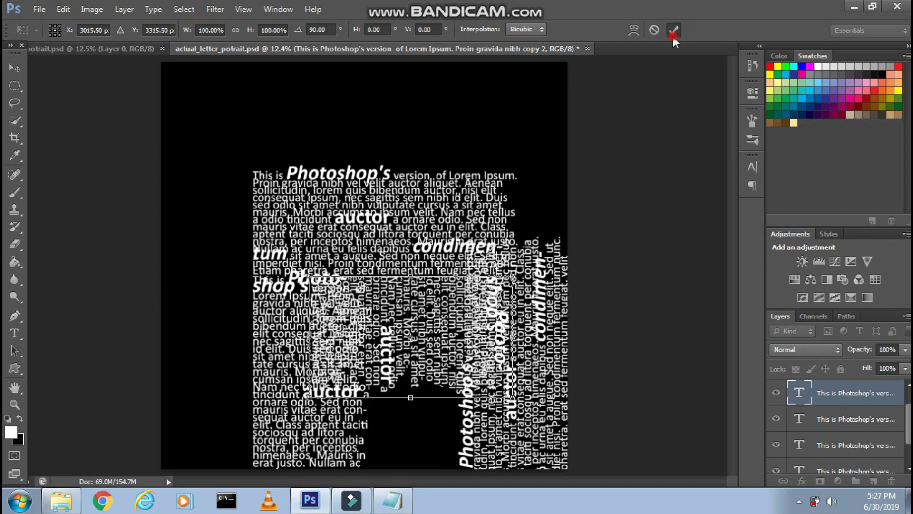
- Commit the rotated copy, drag another text copy onto the lower canvas, and note the Ctrl-click selection tip
click(673, 30)
mouse_move(310, 184)
mouse_down()
mouse_move(338, 392)
mouse_move(532, 97)
mouse_up()
key(alt+Tab)
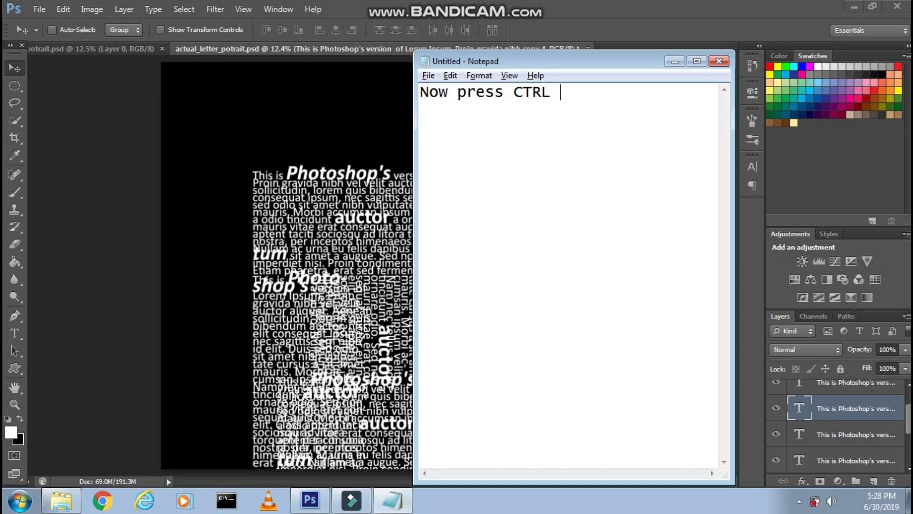
text(y te)
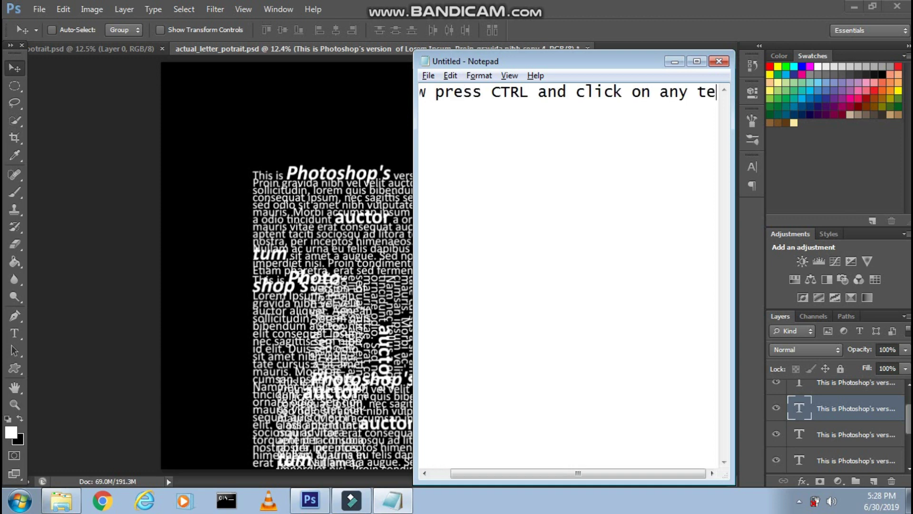
text(xt to get the se)
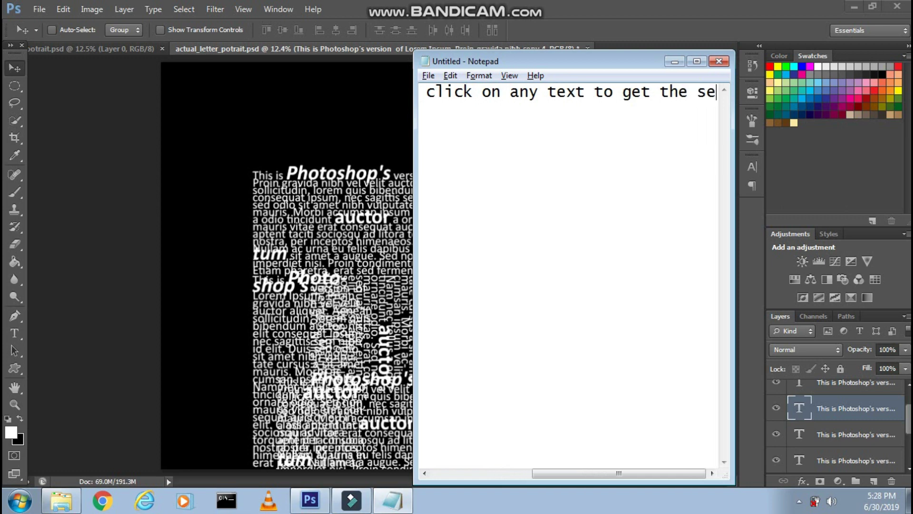
text(lection of that te)
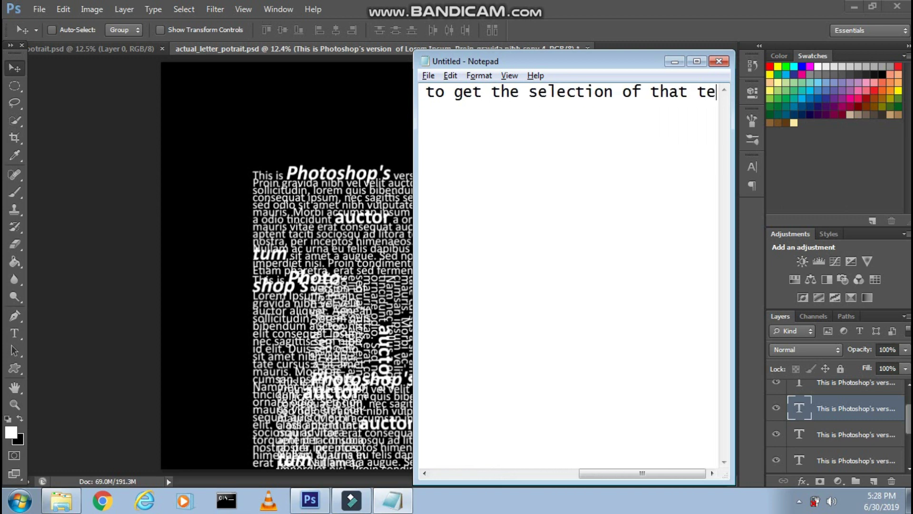
text(xt's layer)
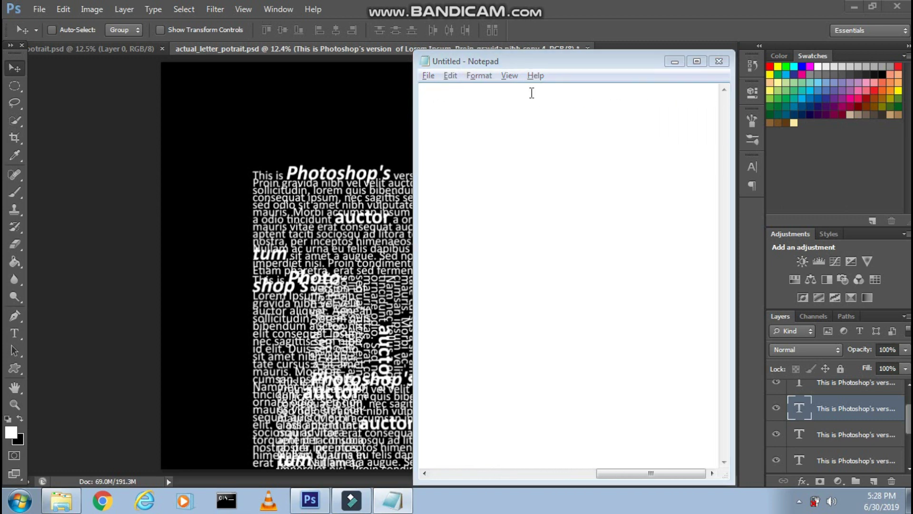
- Select the bottom text layer and replace the note with the Blending Options tip
click(317, 277)
ctrl+click(310, 210)
key(alt+Tab)
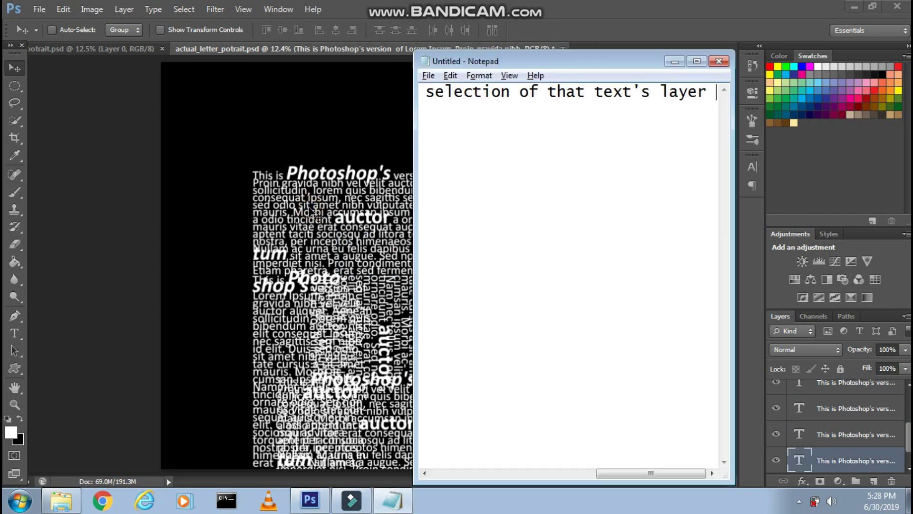
key(ctrl+a)
key(BackSpace)
text(After that cl)
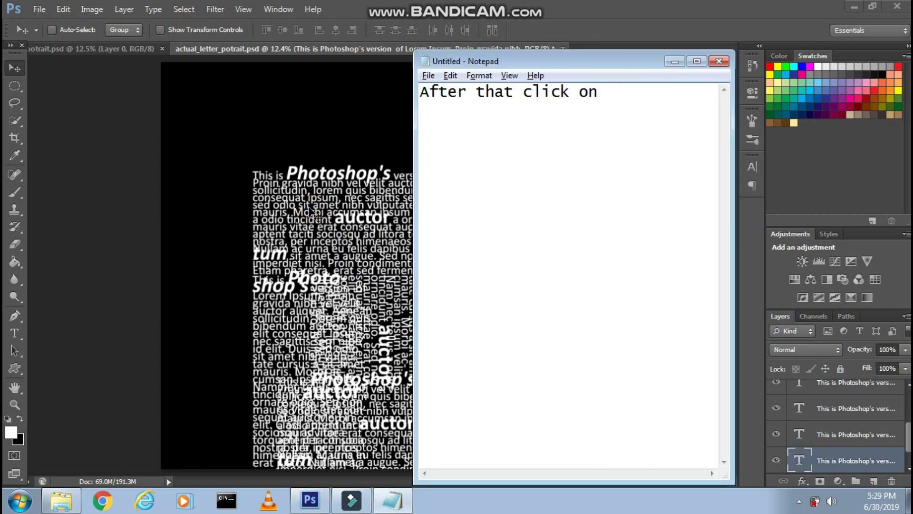
text(tyle icon)
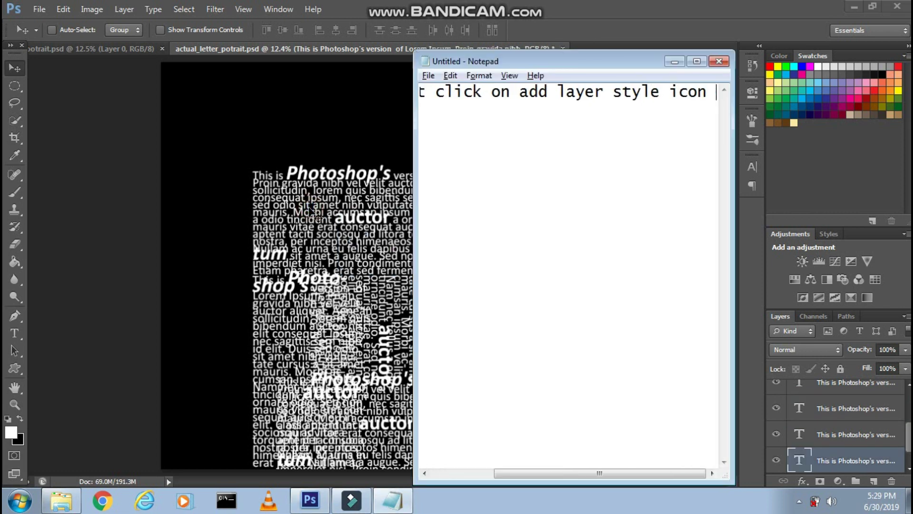
text( and select Blending o)
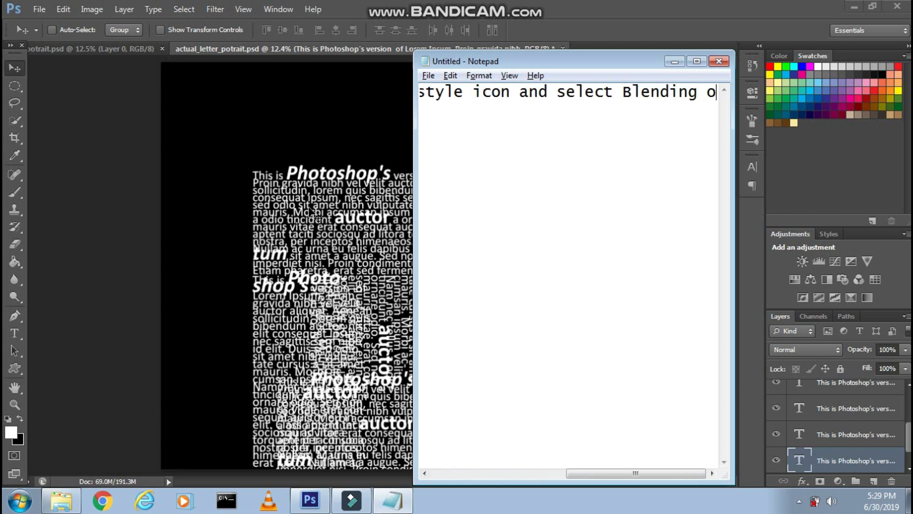
text(ptions over there)
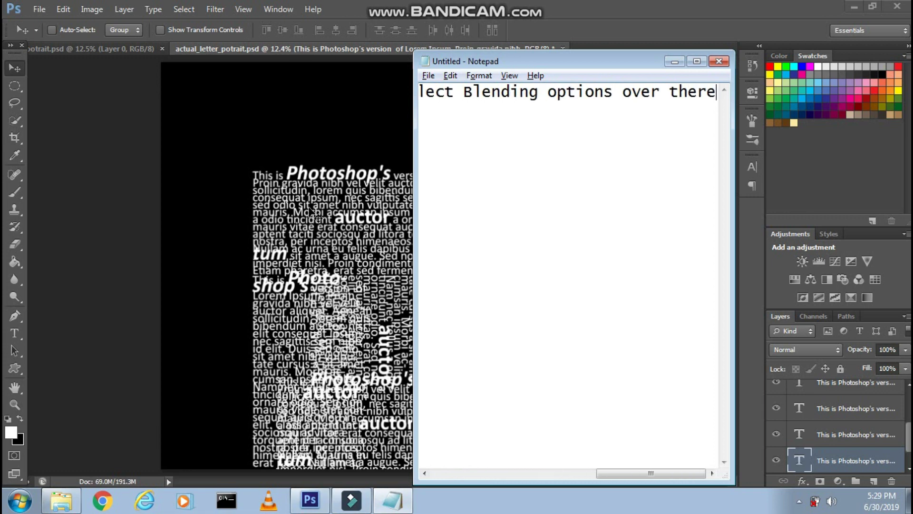
key(alt+Tab)
- Open Blending Options for the text layer and update the note to 'set the following option'
click(802, 480)
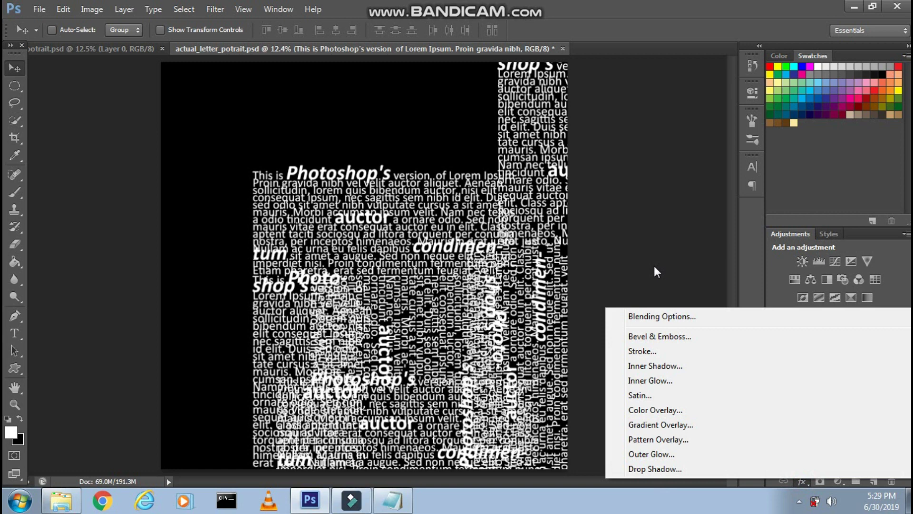
click(647, 316)
key(alt+Tab)
key(ctrl+a)
key(Delete)
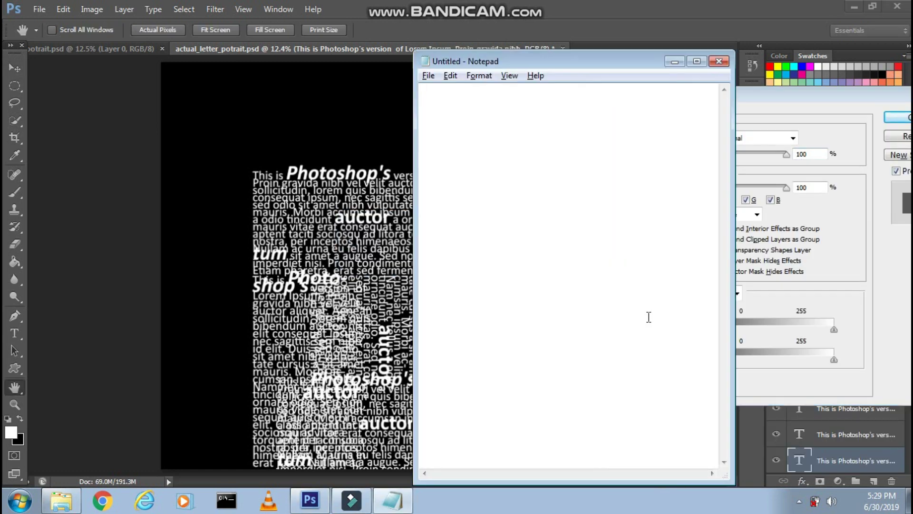
text(Now click on Drop)
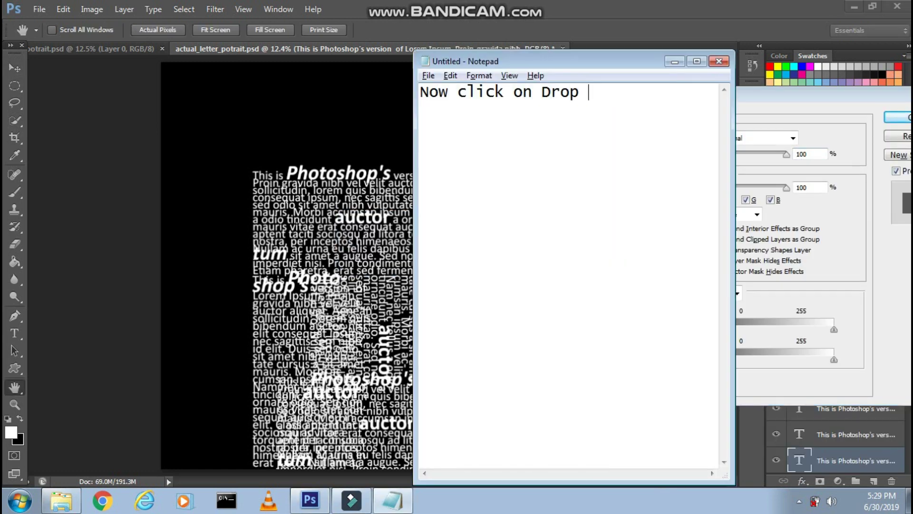
text(set the fo)
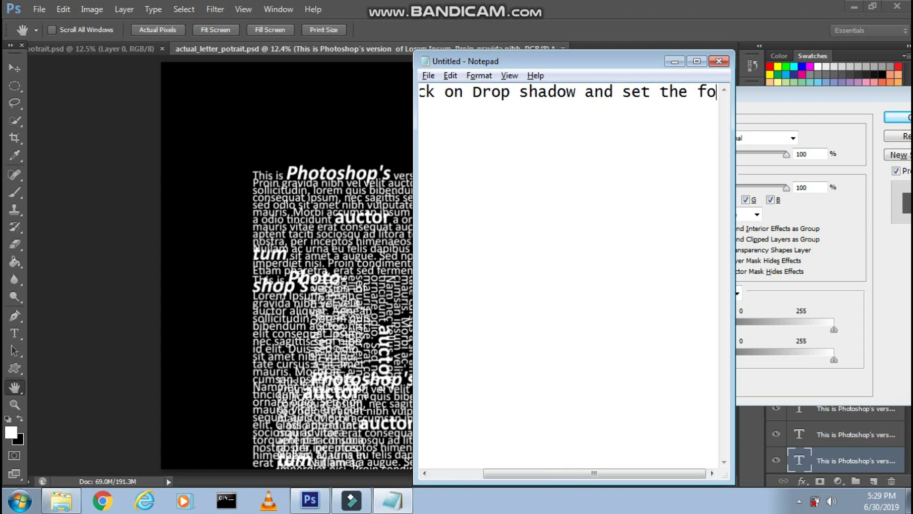
text(llowing option)
key(alt+Tab)
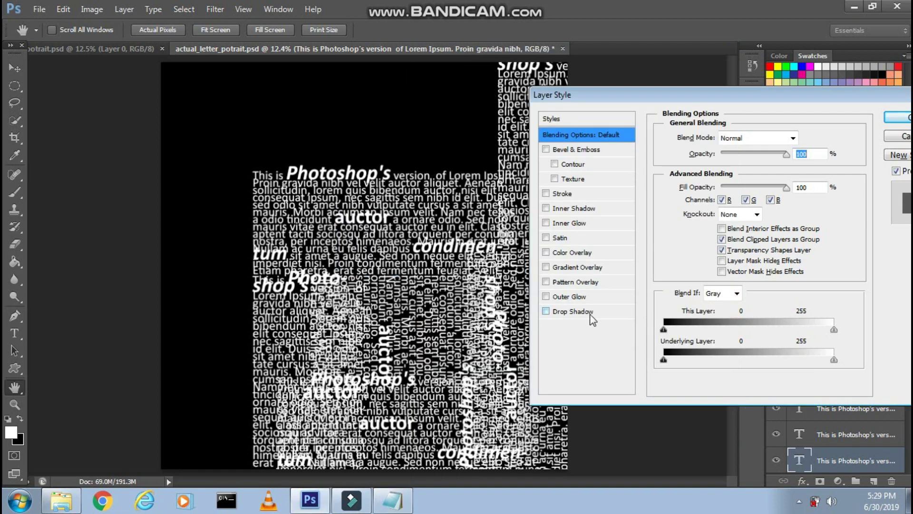
- Add a Multiply drop shadow with 100% opacity, 10px distance, 5% spread and 10px size
click(578, 311)
click(778, 138)
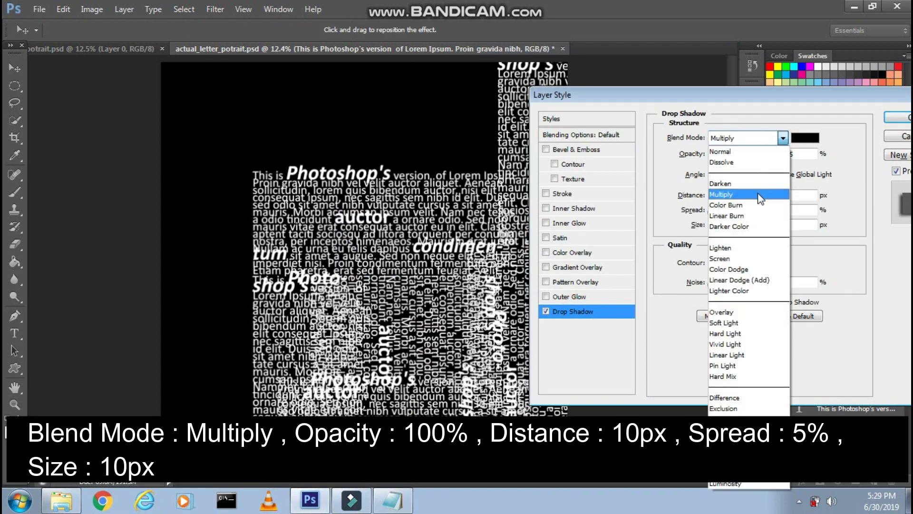
click(732, 194)
drag(760, 154, 778, 154)
click(787, 154)
double_click(799, 195)
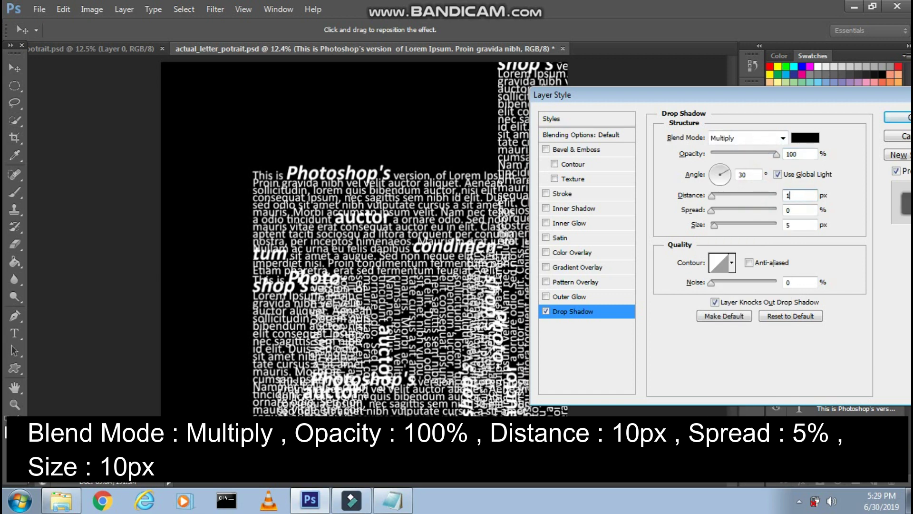
text(10)
double_click(800, 210)
key(BackSpace)
text(5)
double_click(798, 225)
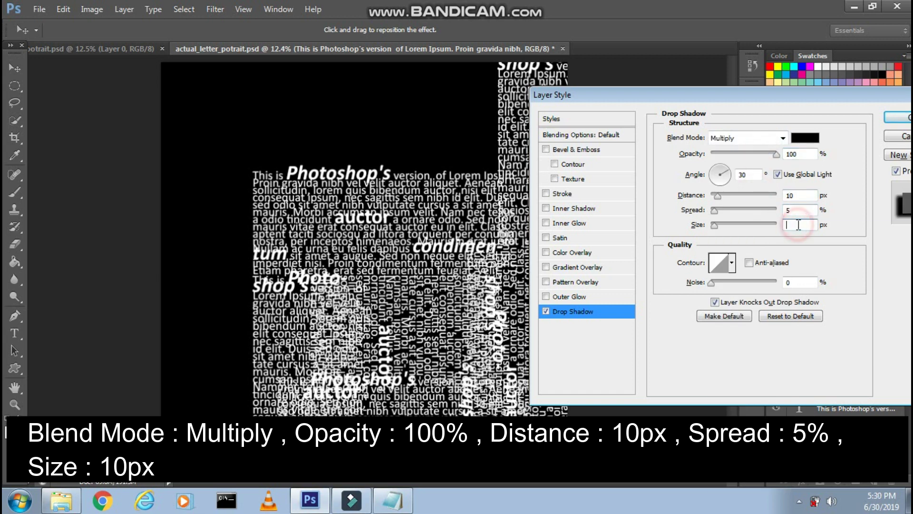
text(10)
click(904, 119)
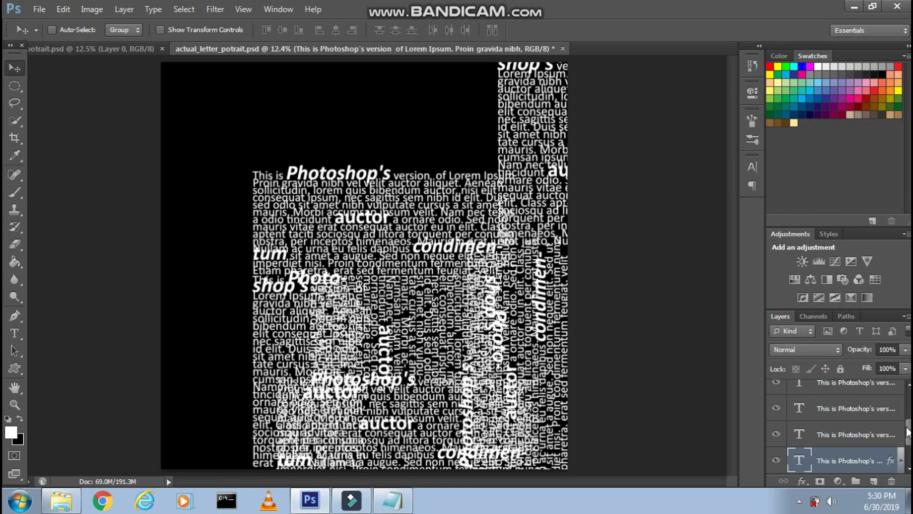
- Note the copy/paste layer style tip, then copy the drop shadow style from the styled layer
text(right click on tha)
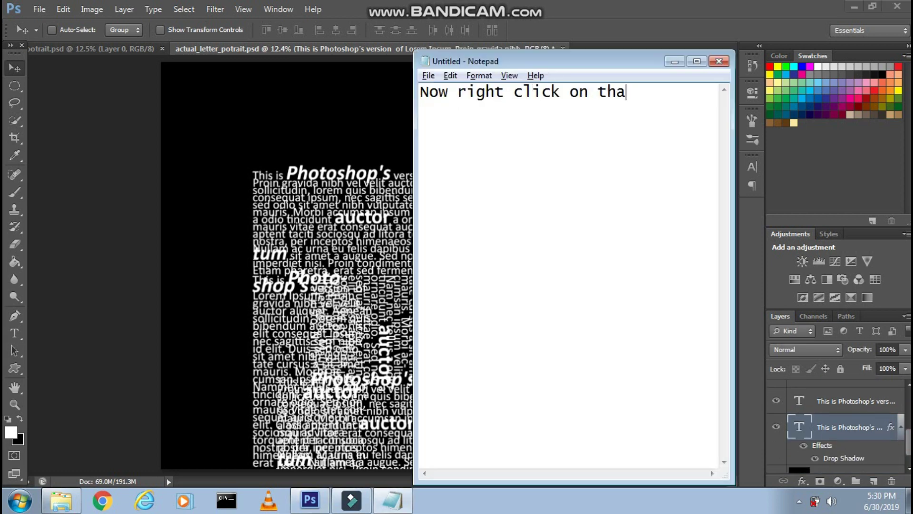
text(and select)
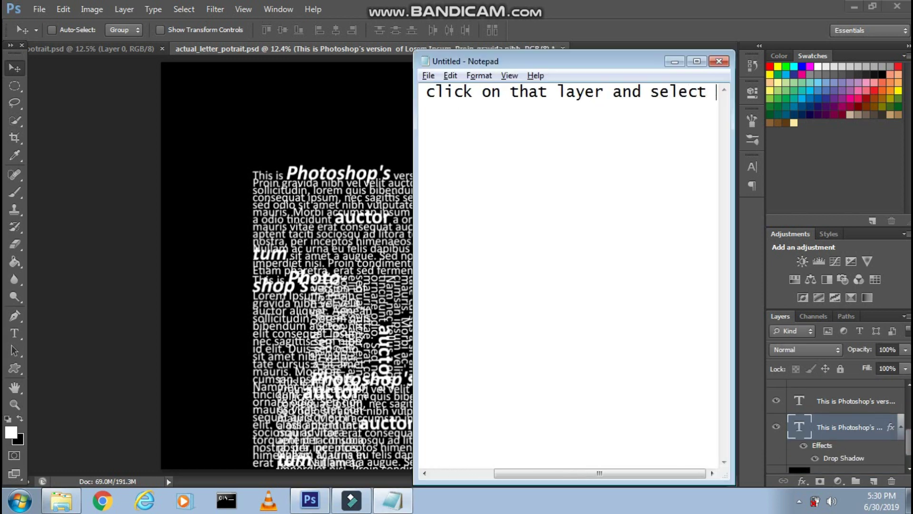
text( Copy layer style an)
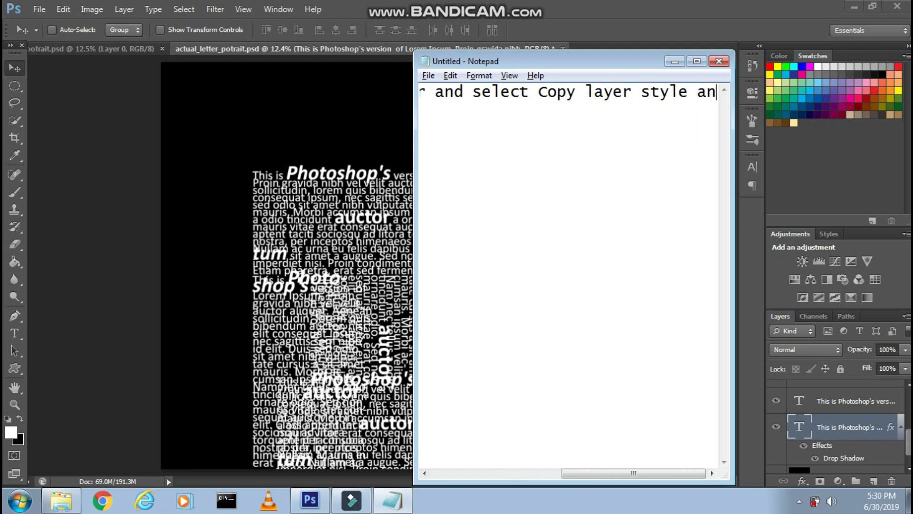
text(d then )
text(past)
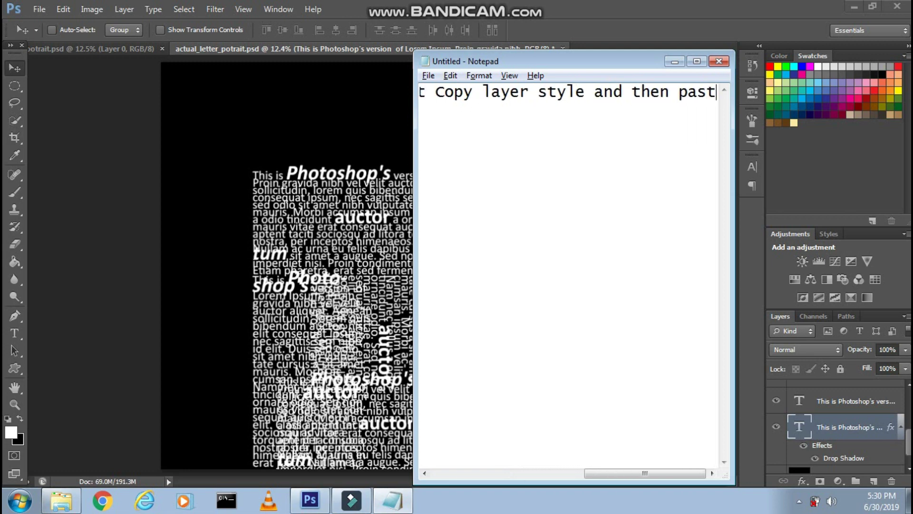
text(e layer st)
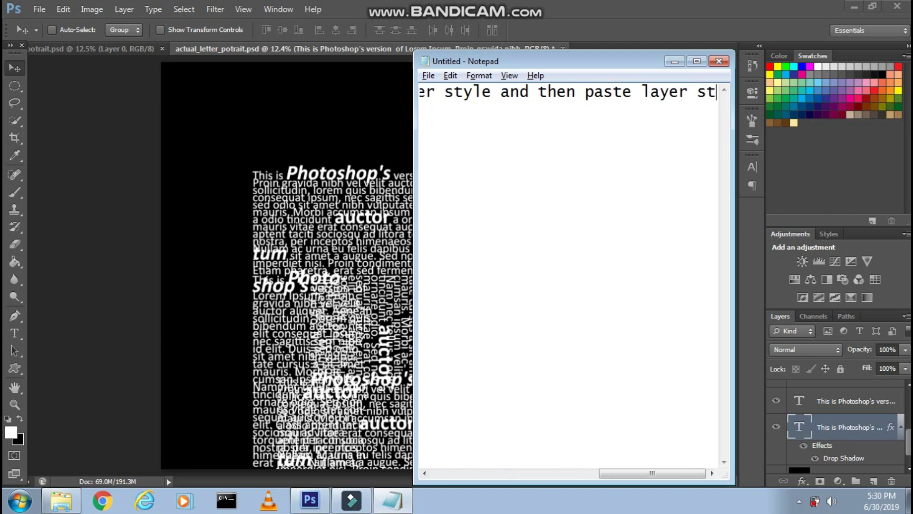
text(yle on each text)
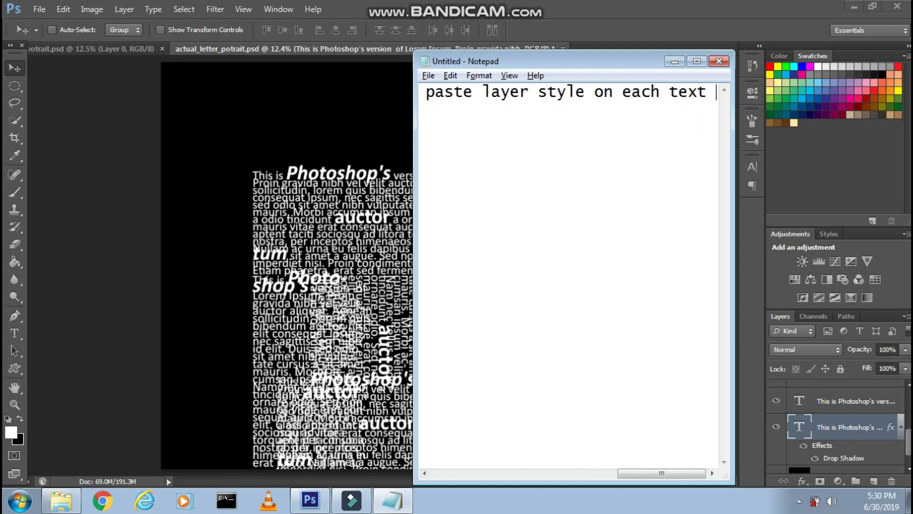
text( laye)
key(alt+Tab)
right_click(865, 425)
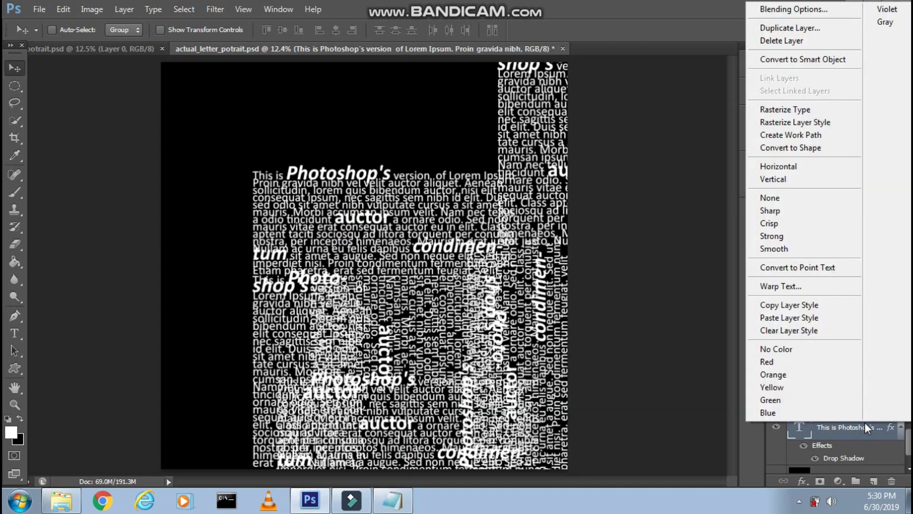
click(783, 305)
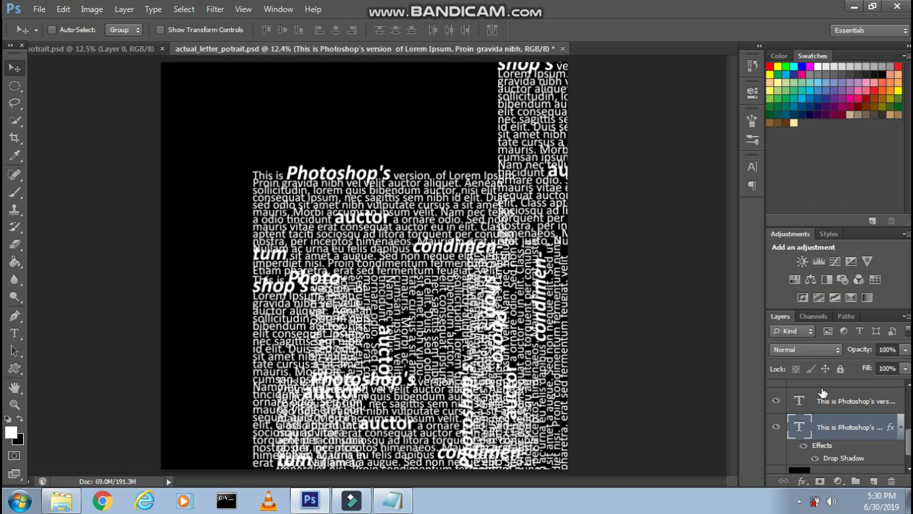
- Paste the drop shadow layer style onto the four other Lorem Ipsum text layers
right_click(852, 403)
click(742, 379)
right_click(847, 440)
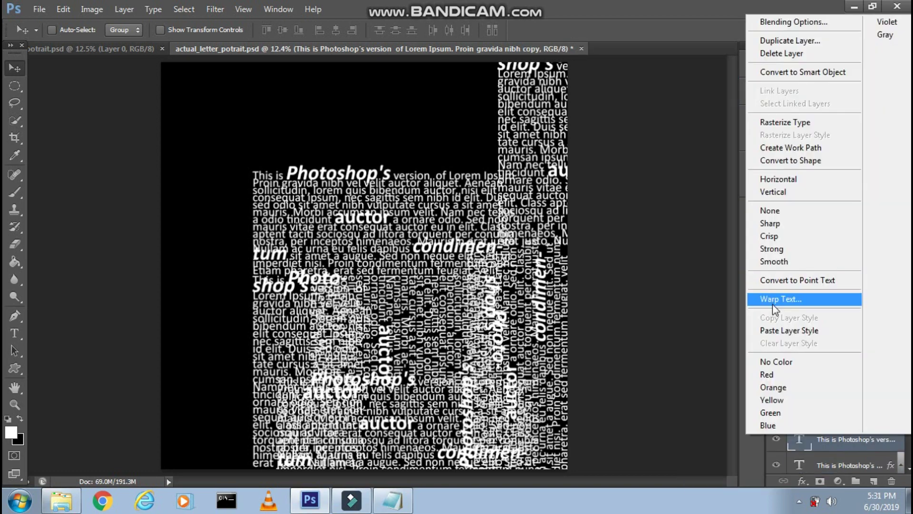
click(780, 330)
right_click(809, 464)
click(717, 381)
click(798, 430)
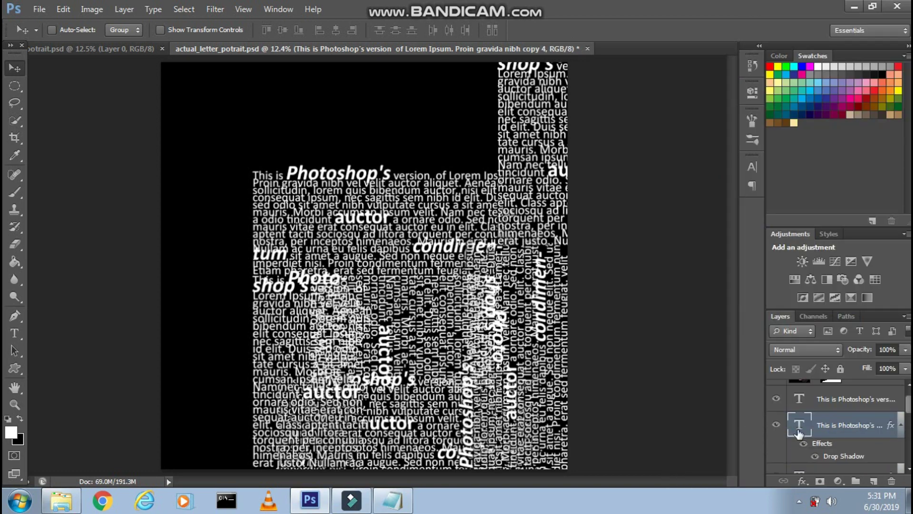
right_click(865, 402)
click(755, 380)
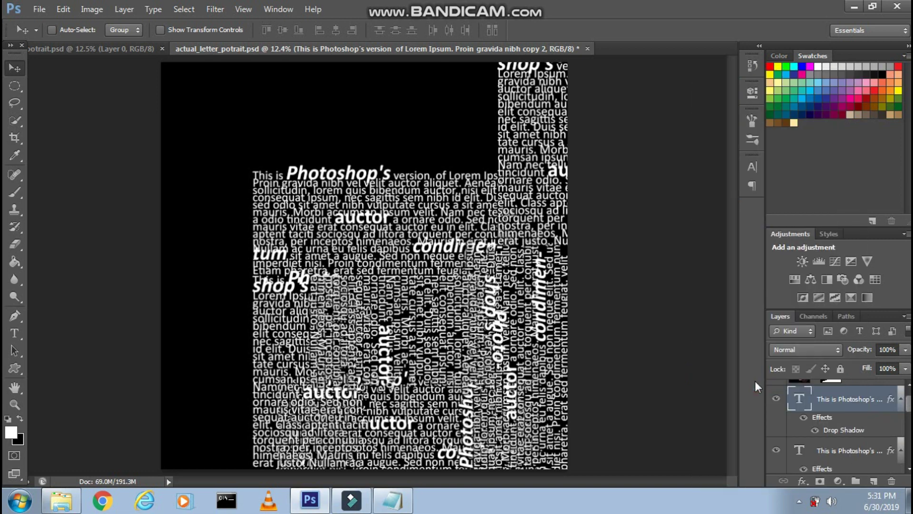
key(alt+Tab)
key(Delete)
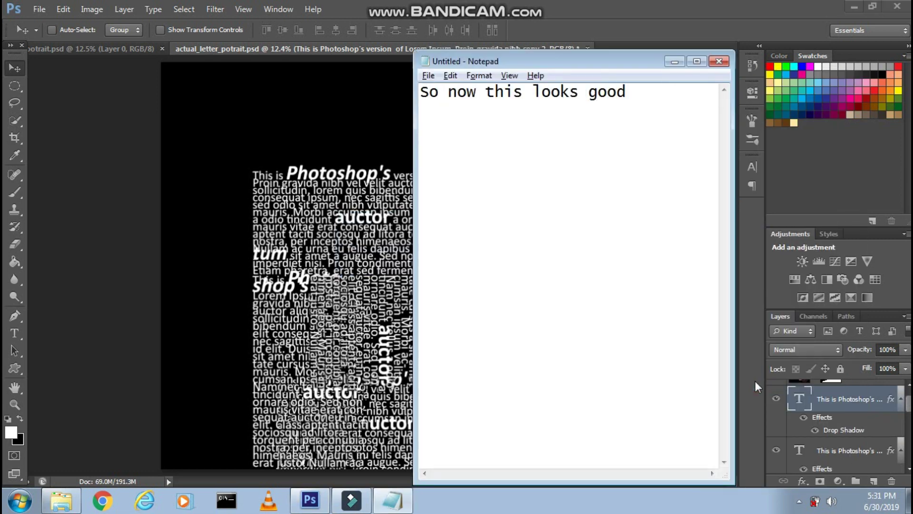
- Replace the note with the tip to select top, Shift-click bottom text layer for grouping
key(alt+Tab)
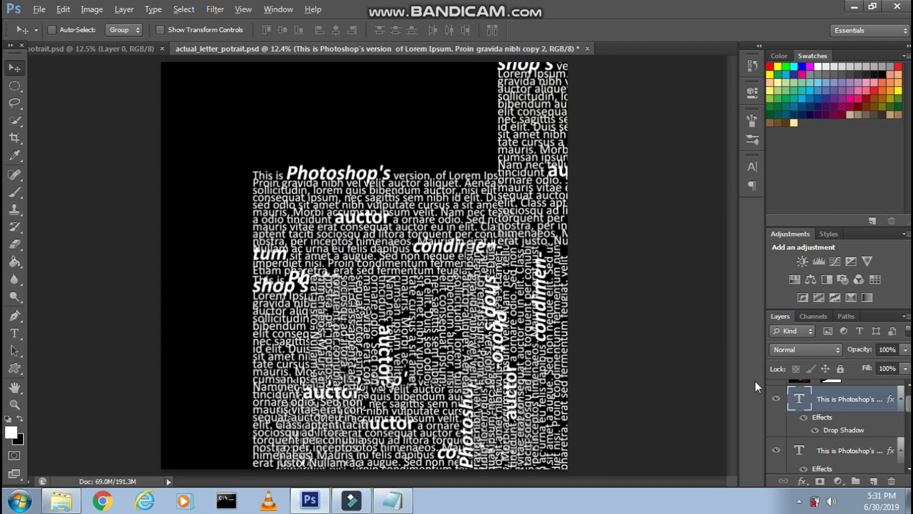
key(alt+Tab)
text(So now this looks good)
key(ctrl+a)
text(Now make)
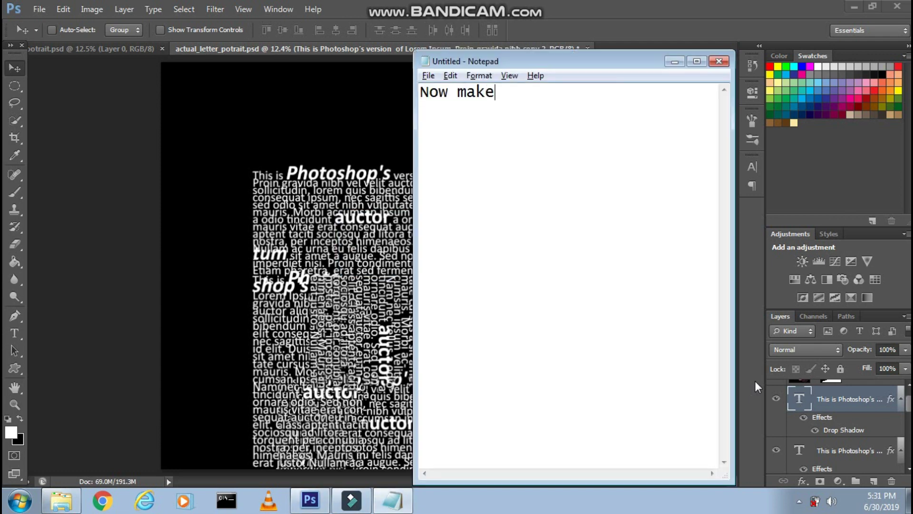
text( the top text layer a)
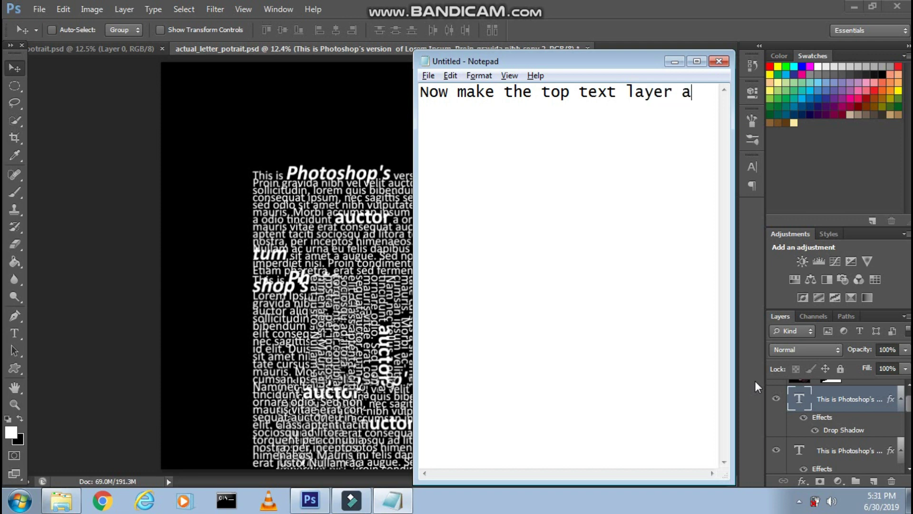
text(ctive and then press SHIFT a)
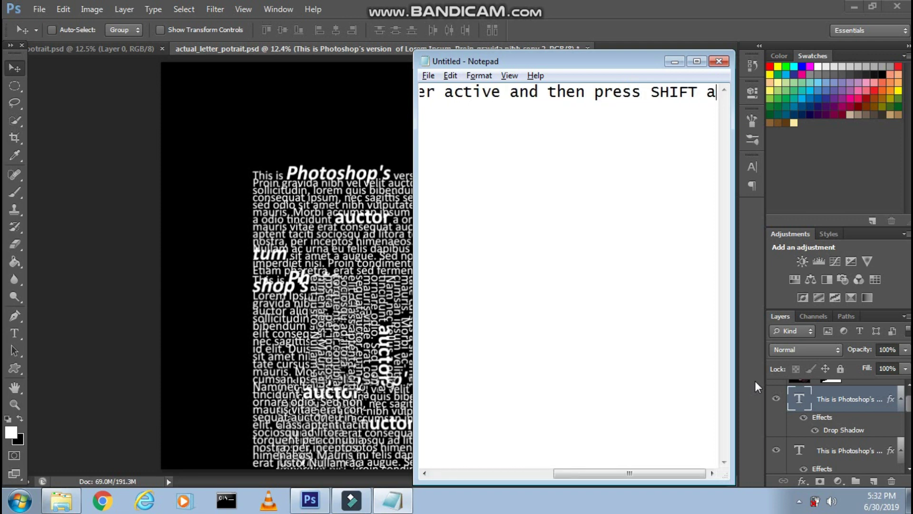
text(nd select the bottom )
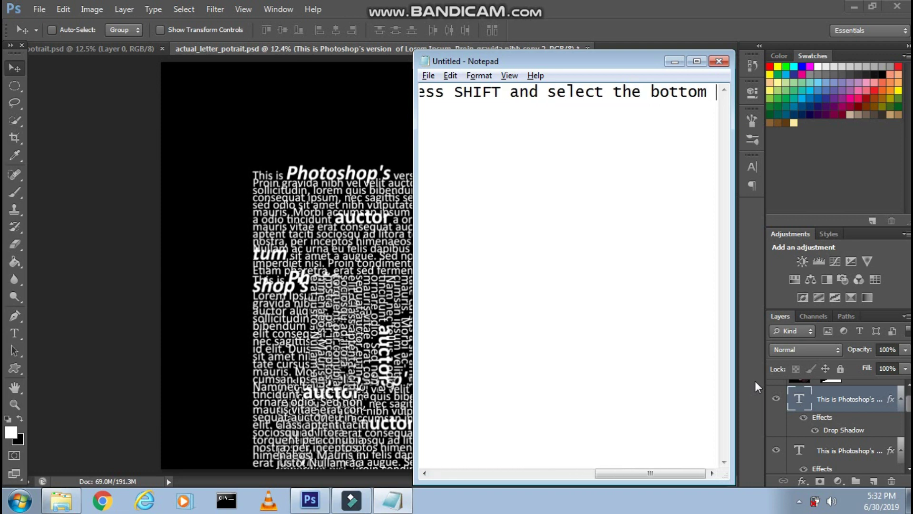
text(text layer which )
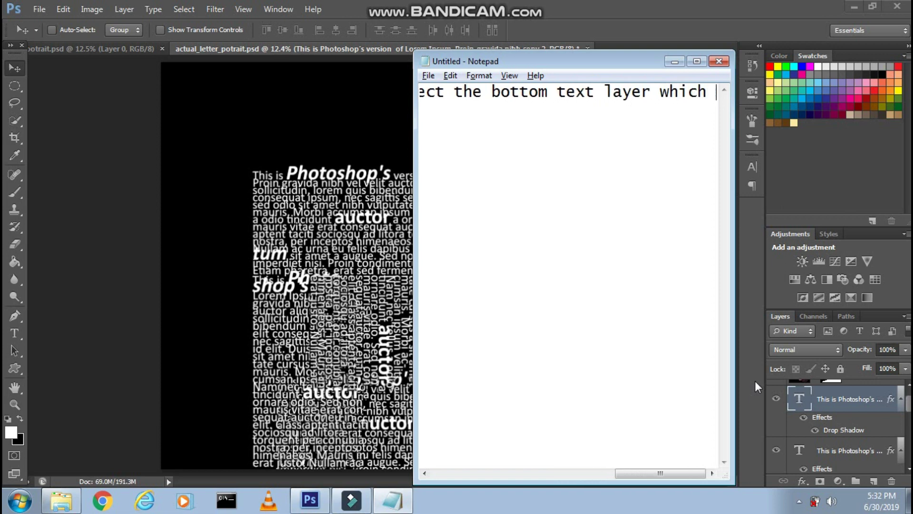
text(will give you a selection )
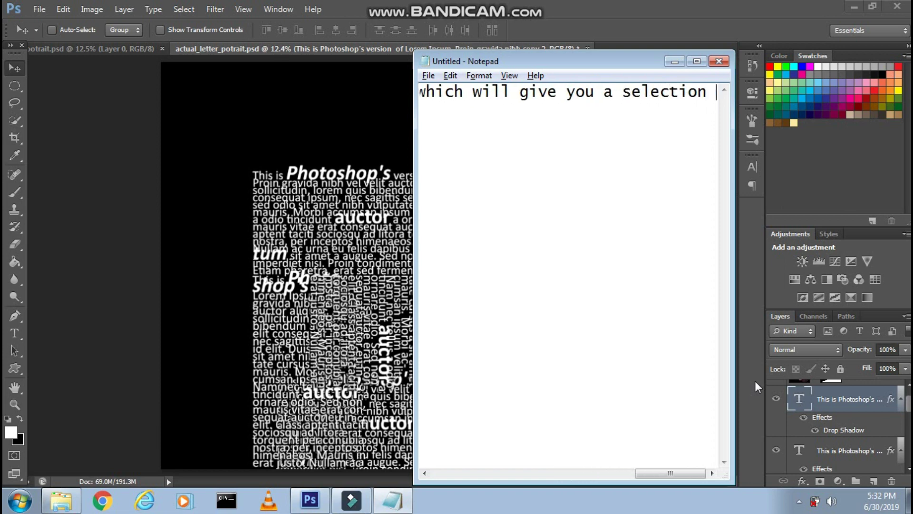
text(of the two layer and al)
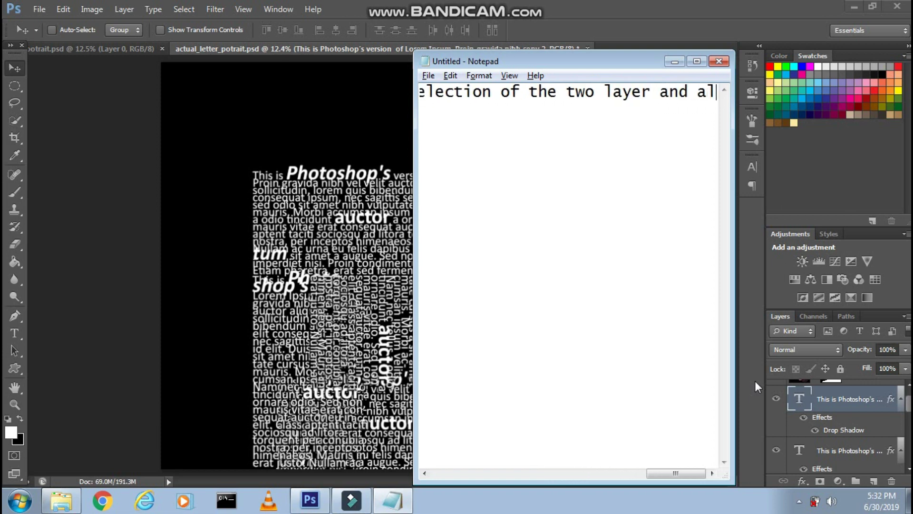
text(l the layers in the between)
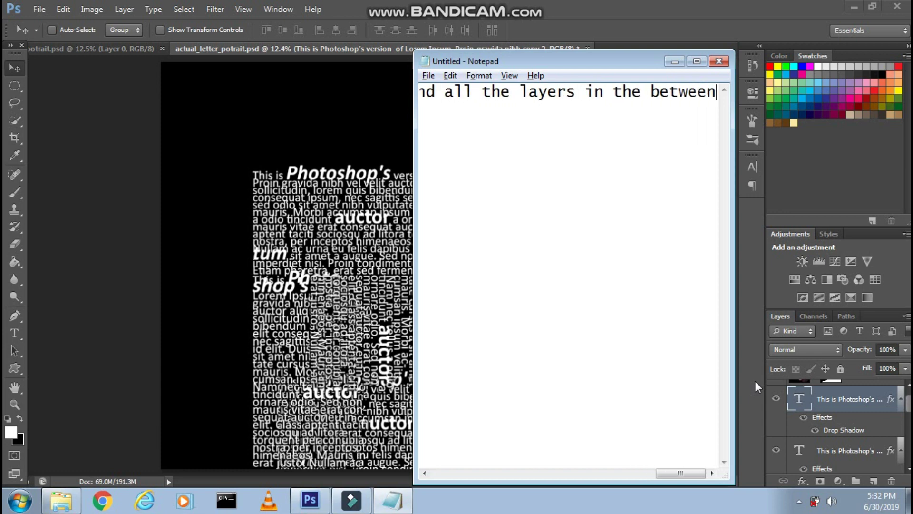
- Select all text layers from top to bottom and group them with Ctrl+G into Group 1
click(755, 380)
mouse_move(906, 409)
mouse_down()
mouse_move(907, 454)
mouse_move(908, 396)
mouse_up()
shift+click(831, 414)
key(alt+Tab)
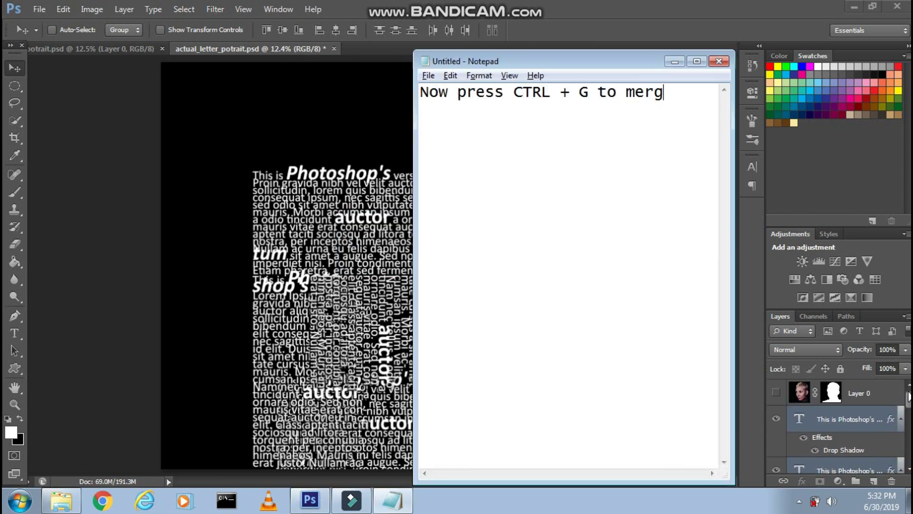
text(the layers in)
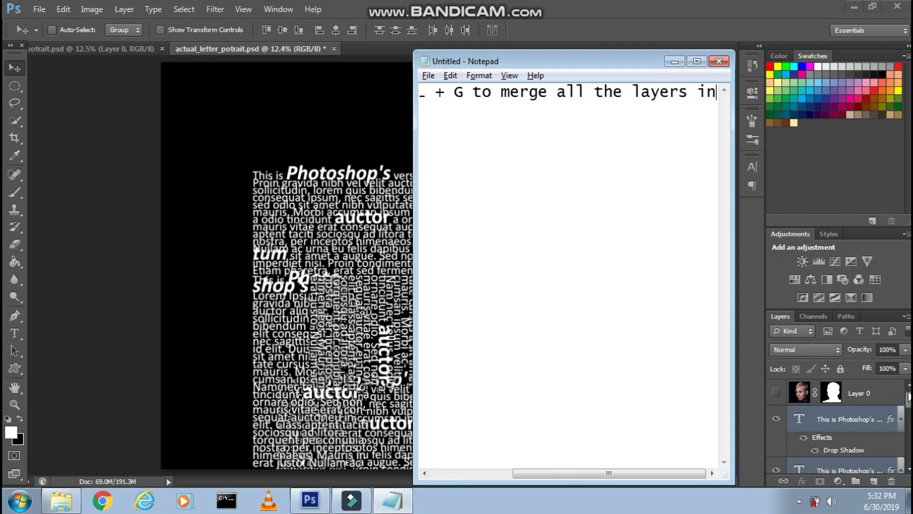
text(a single group)
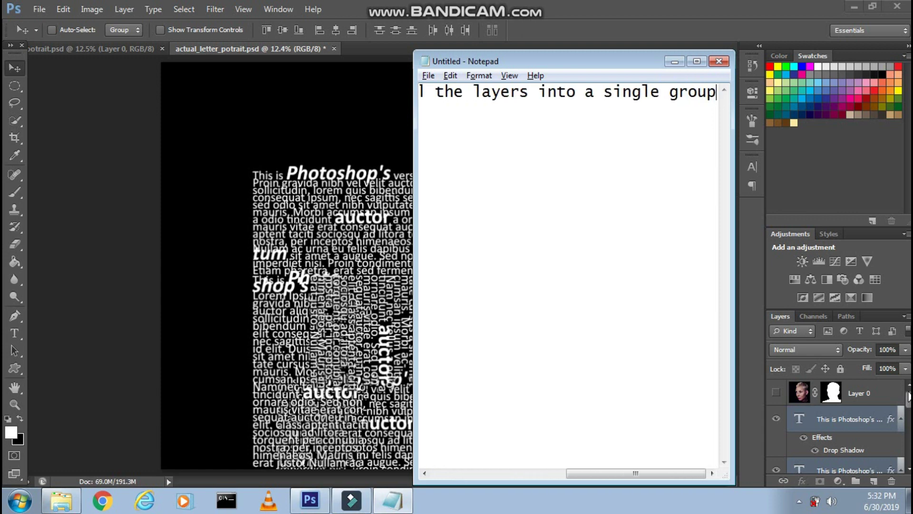
key(alt+Tab)
key(ctrl+g)
key(alt+Tab)
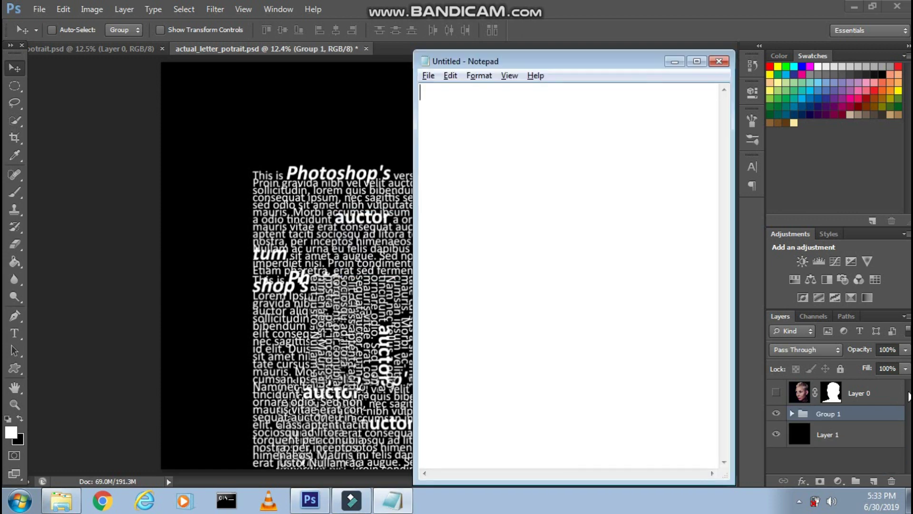
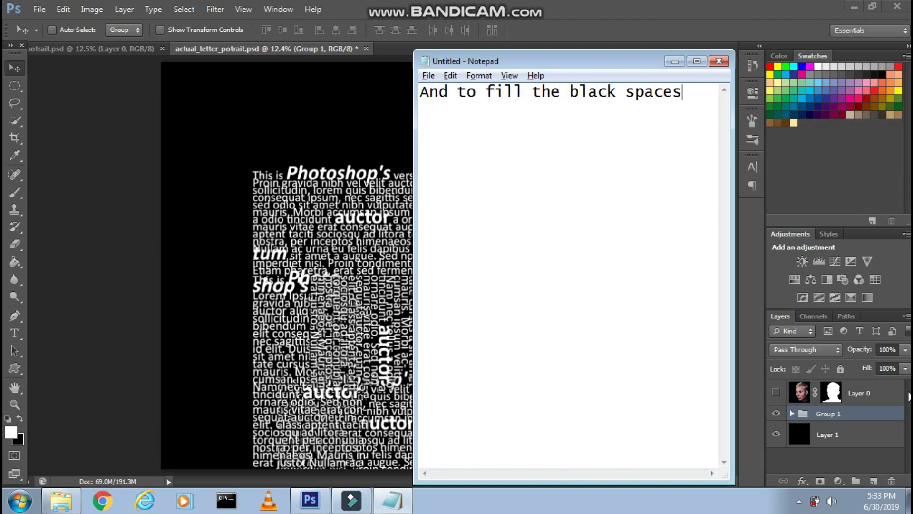
- Scale the Group 1 text block down to about 85% and commit the transform
text(in between)
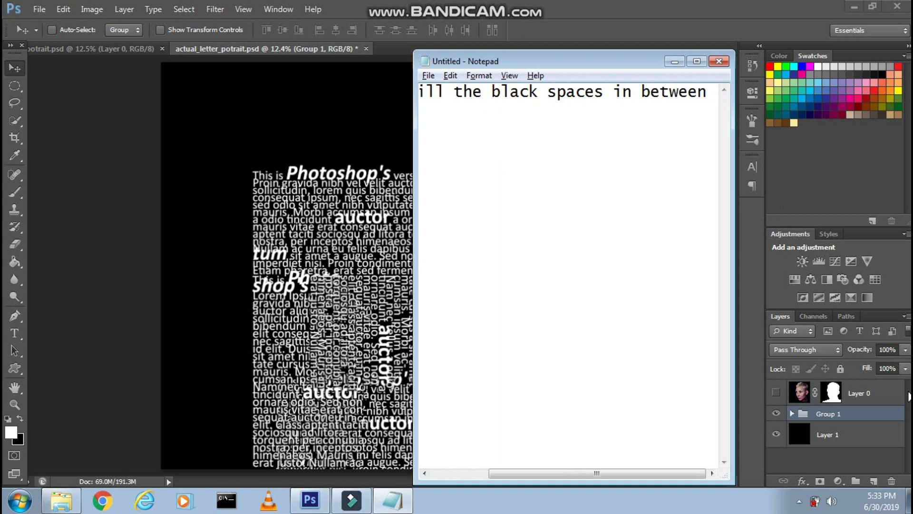
text( reduce the size o)
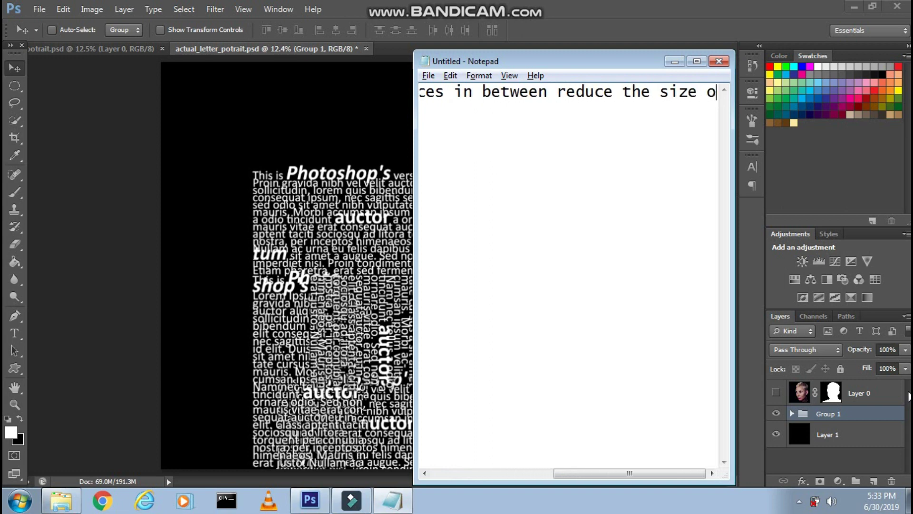
text(f this grou)
key(ctrl+z)
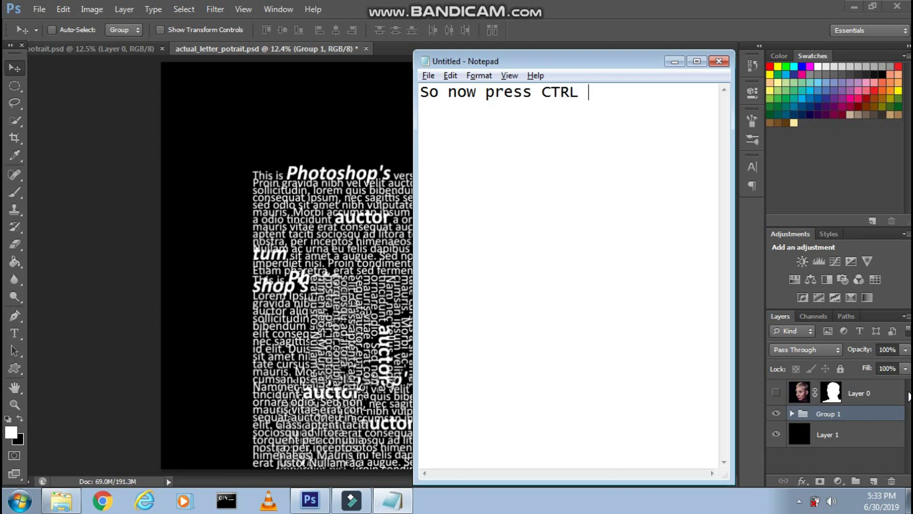
text(scale it)
key(alt+Tab)
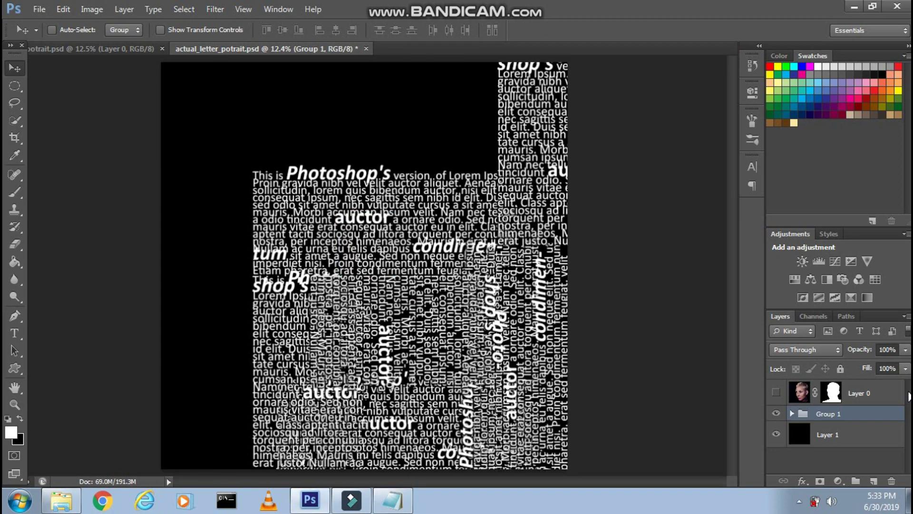
key(ctrl+t)
drag(306, 166, 319, 79)
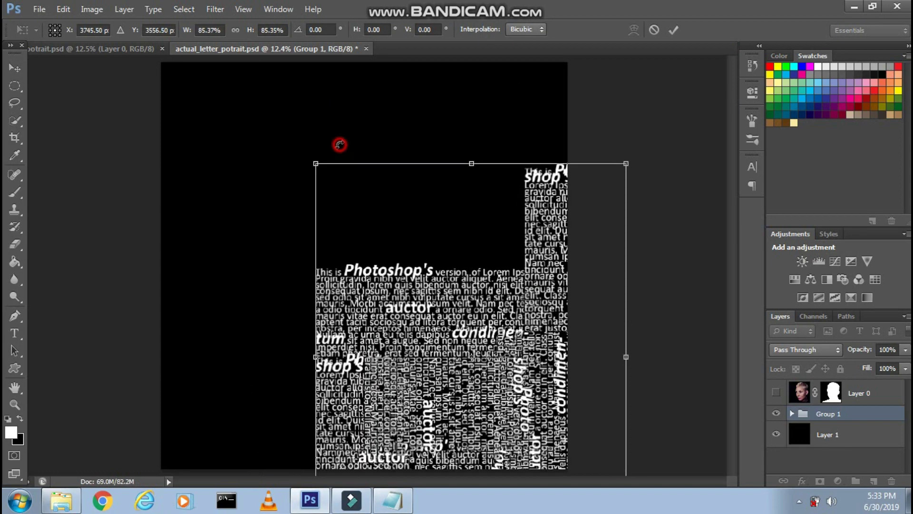
click(675, 34)
key(alt+Tab)
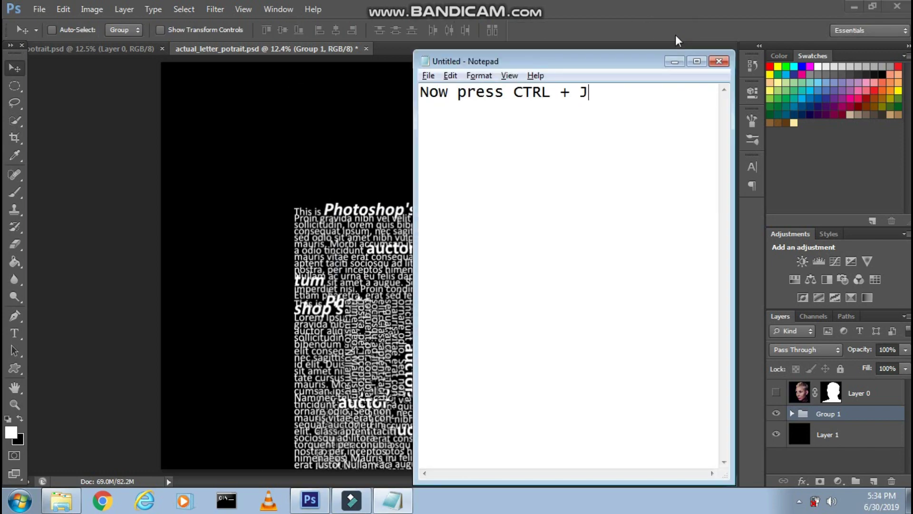
- Place a duplicate of the Group 1 text block higher on the right of the canvas
text(to create a dupli)
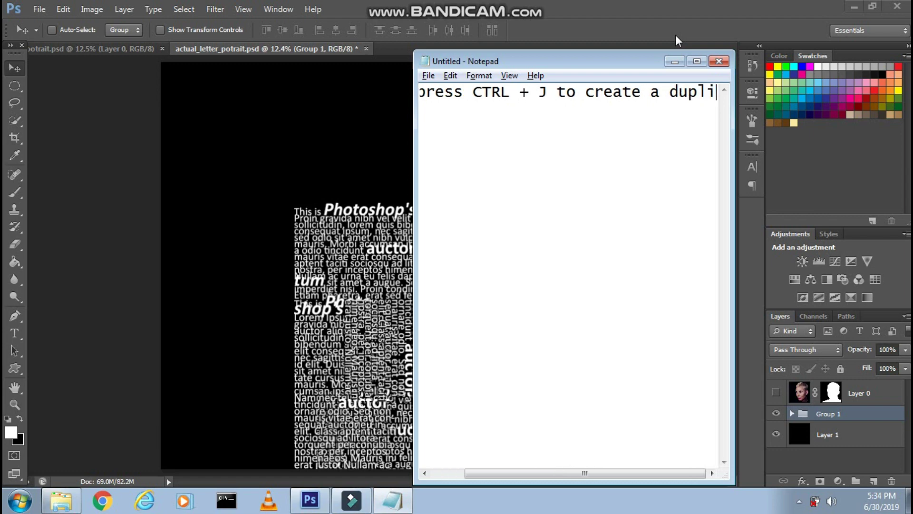
text(cate of this group and t)
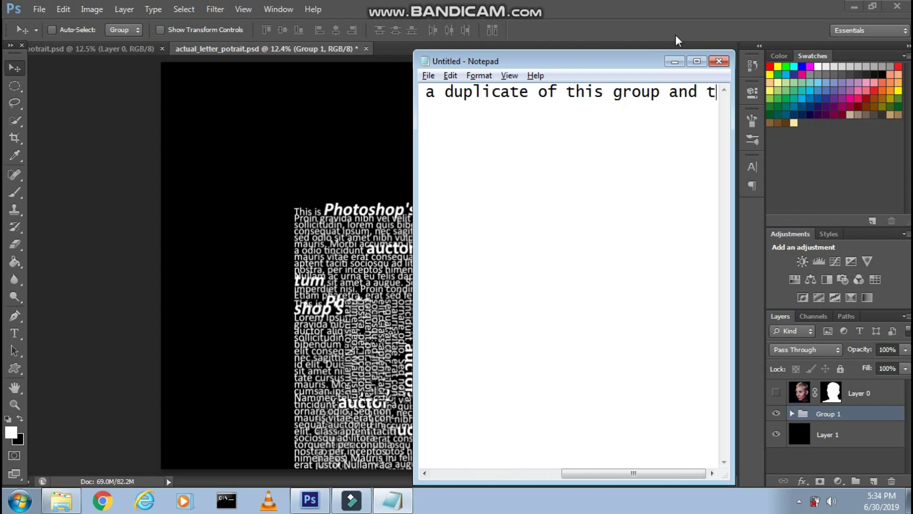
text(hen using move )
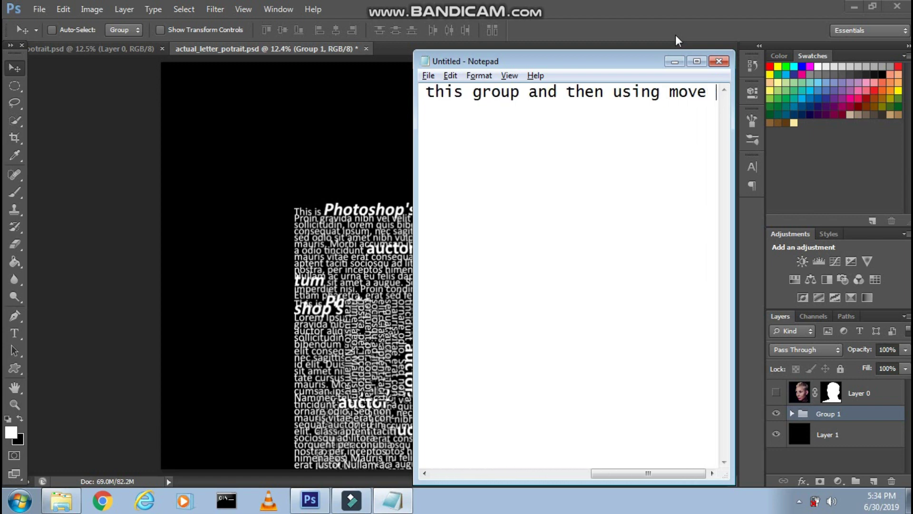
text(tool place it prope)
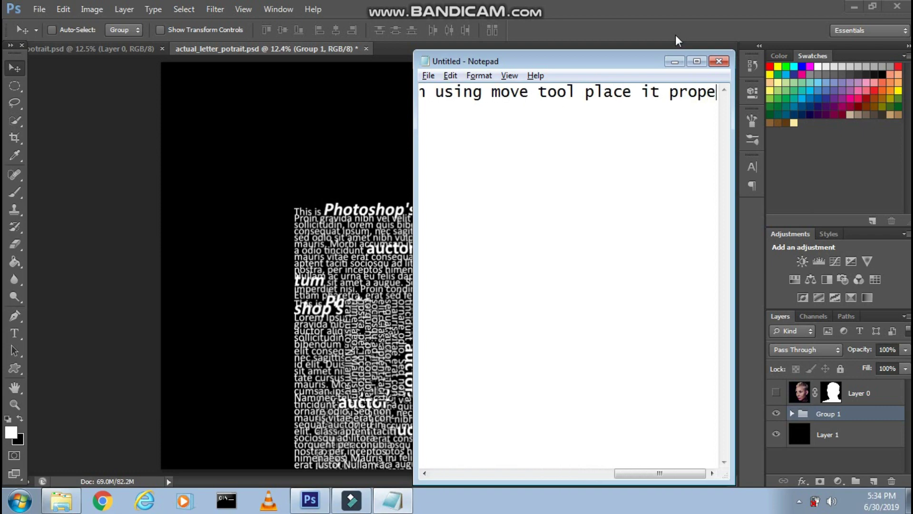
text(rly)
key(alt+Tab)
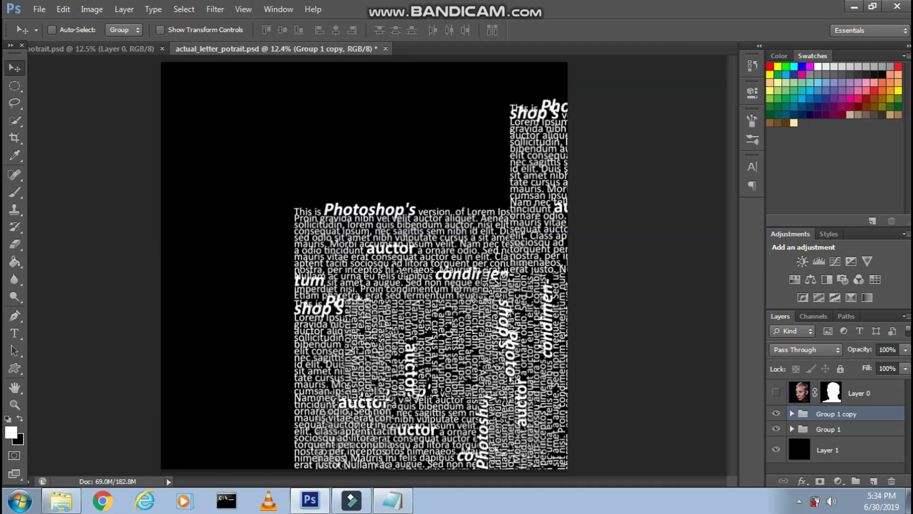
mouse_move(376, 162)
mouse_down()
mouse_move(377, 185)
mouse_move(129, 318)
mouse_move(136, 330)
mouse_up()
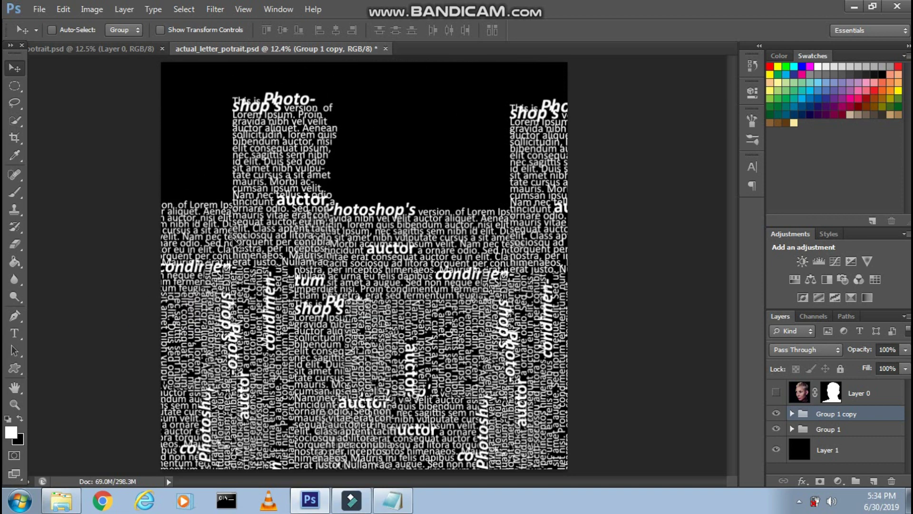
key(alt+Tab)
text(Th)
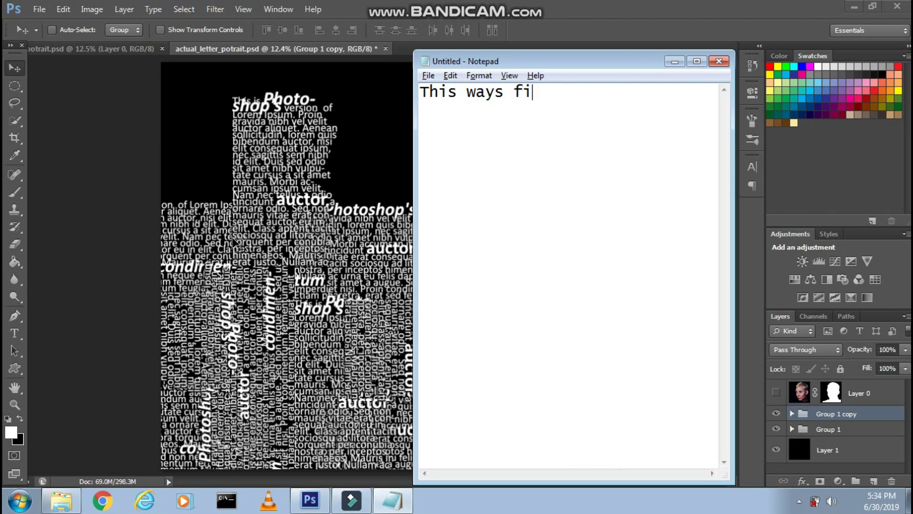
text( whole docum)
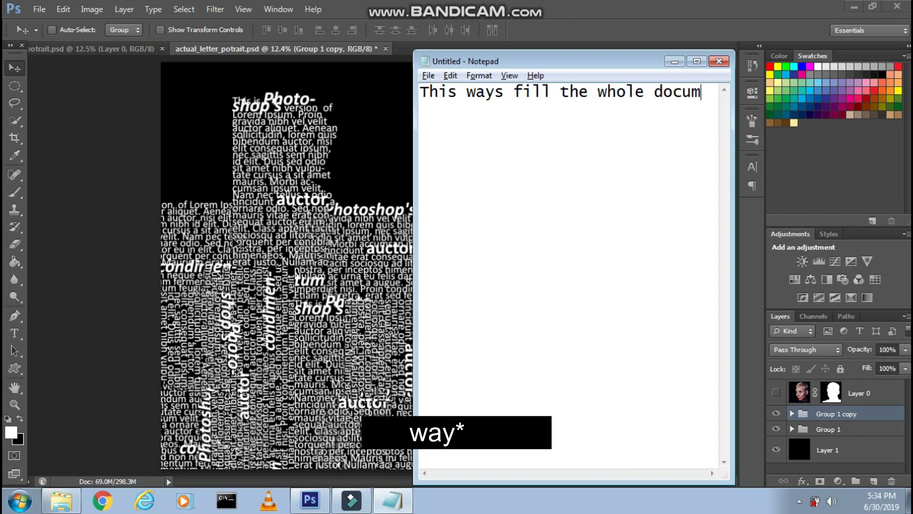
text(ent)
key(alt+Tab)
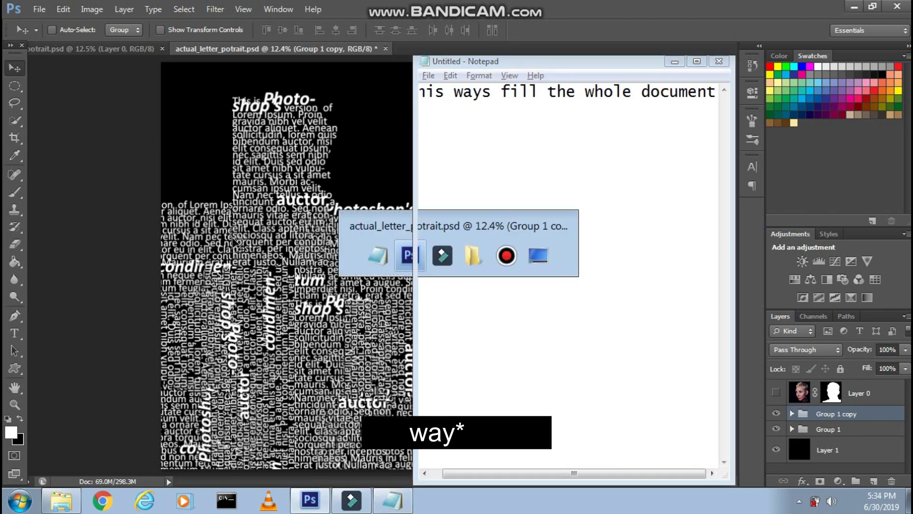
- Add two more Group 1 copies, moving them to fill the top and left gaps
key(ctrl+j)
drag(477, 160, 427, 150)
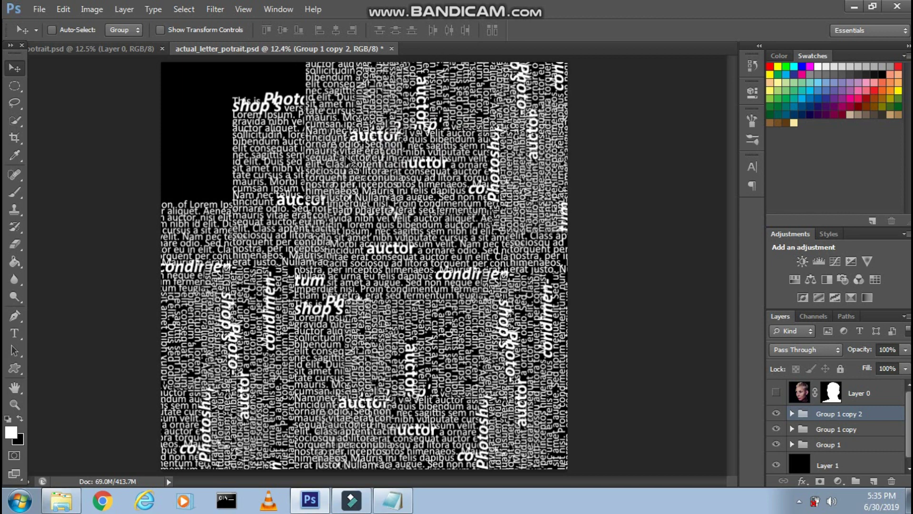
key(ctrl+j)
drag(414, 150, 217, 137)
- Hide the black Layer 1 using its eye icon
key(alt+Tab)
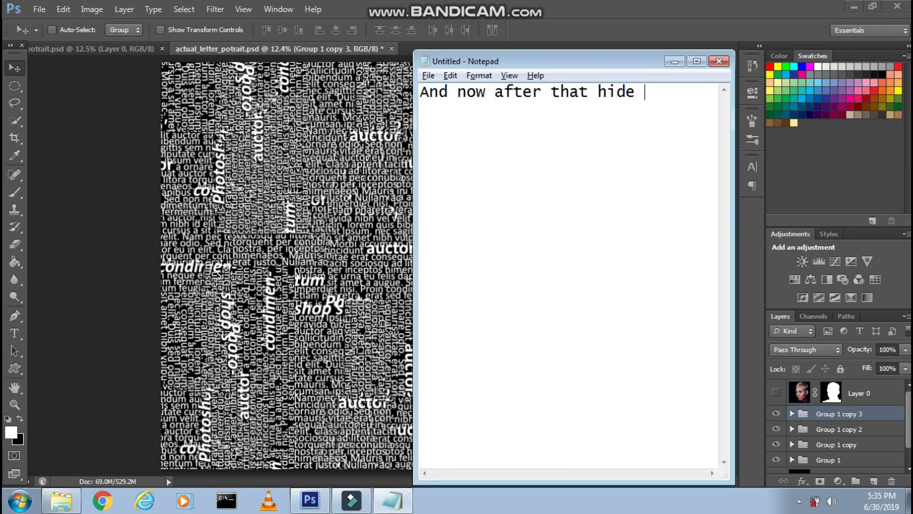
text(yer 1 by)
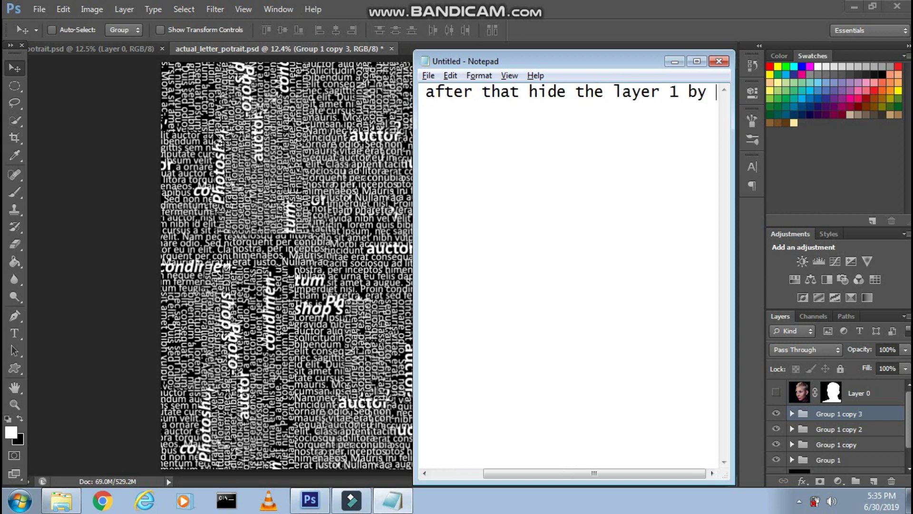
text( clicking on the eye i)
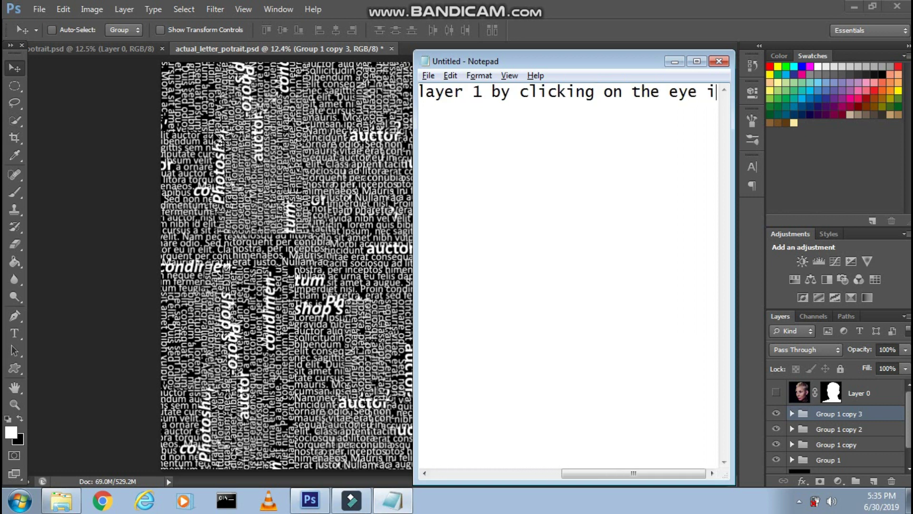
text(con)
key(alt+Tab)
click(908, 463)
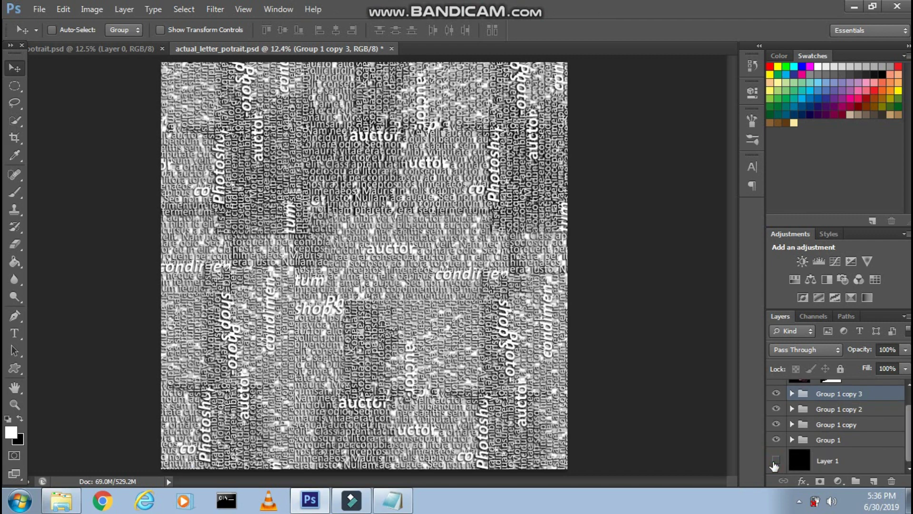
- Stamp all visible tiled text into a new merged Layer 2 above the four text groups
key(alt+Tab)
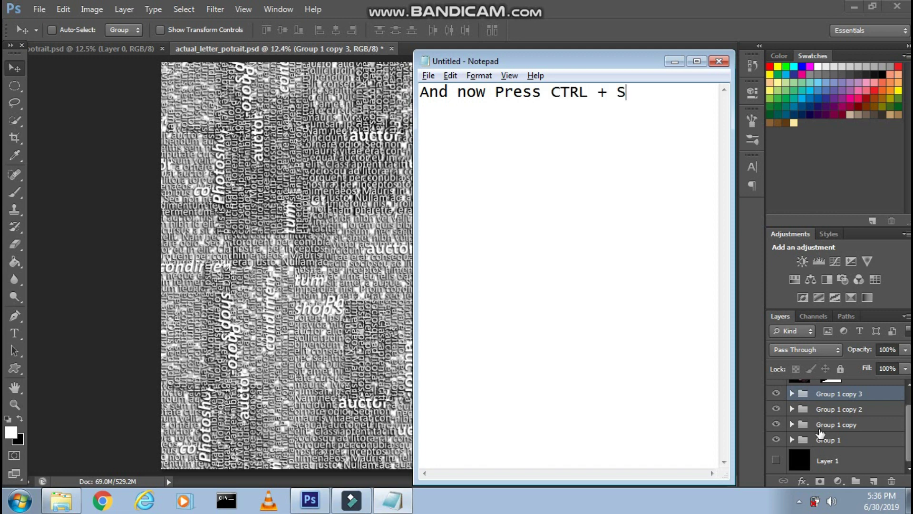
text(ALT _+)
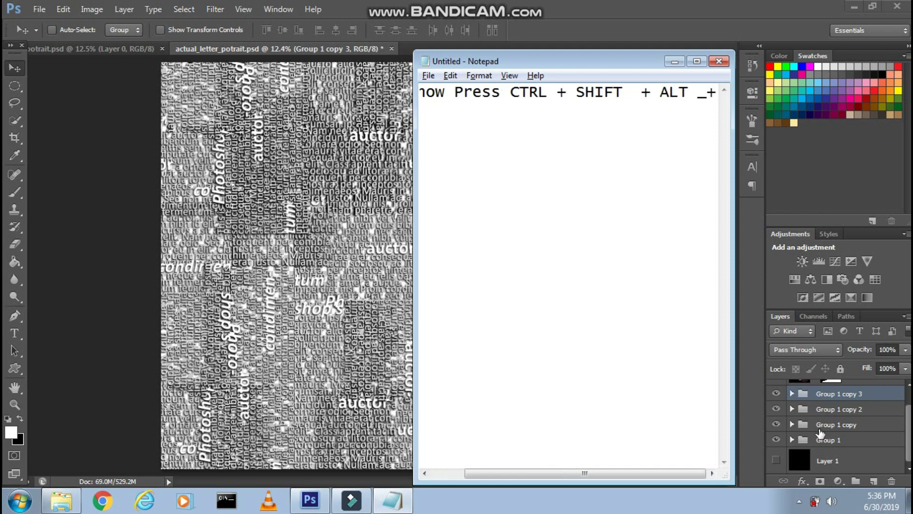
text( E to mer)
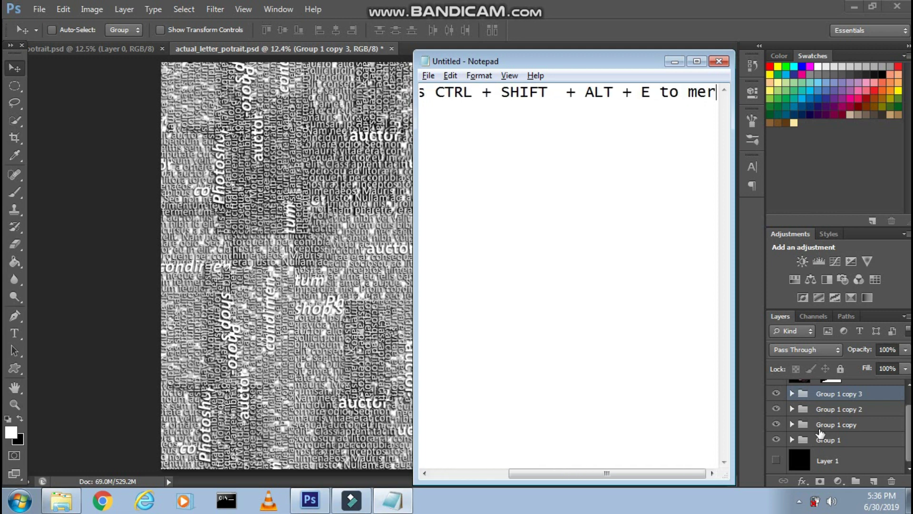
text(ge all the visible tex)
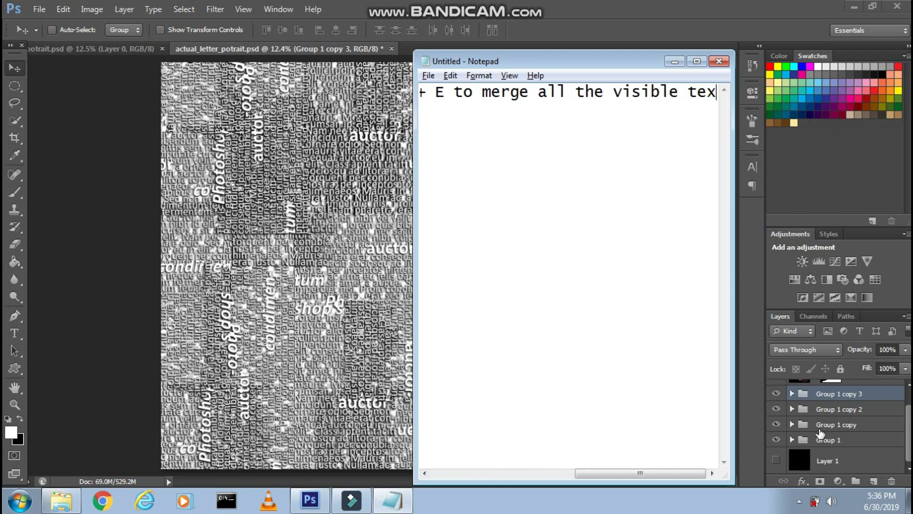
text(t layers into a)
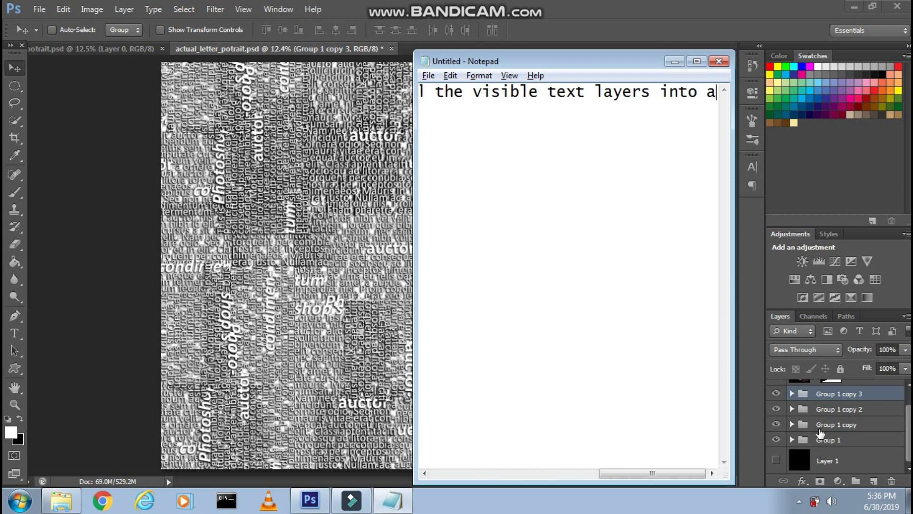
text( single layer)
key(alt+Tab)
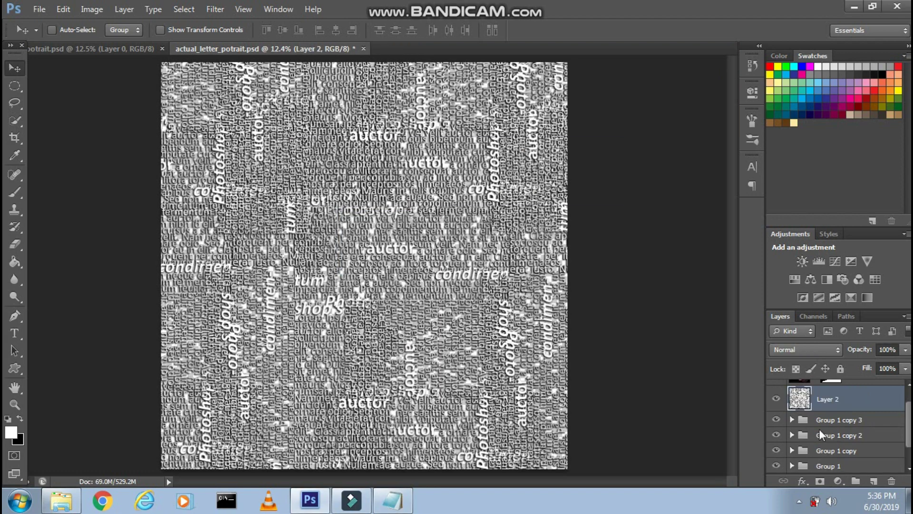
key(alt+Tab)
key(ctrl+a)
key(BackSpace)
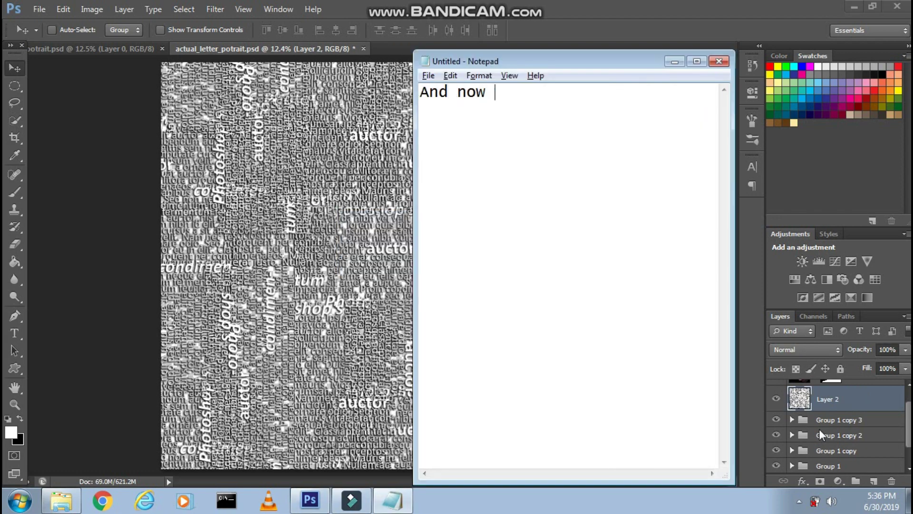
text(p laye)
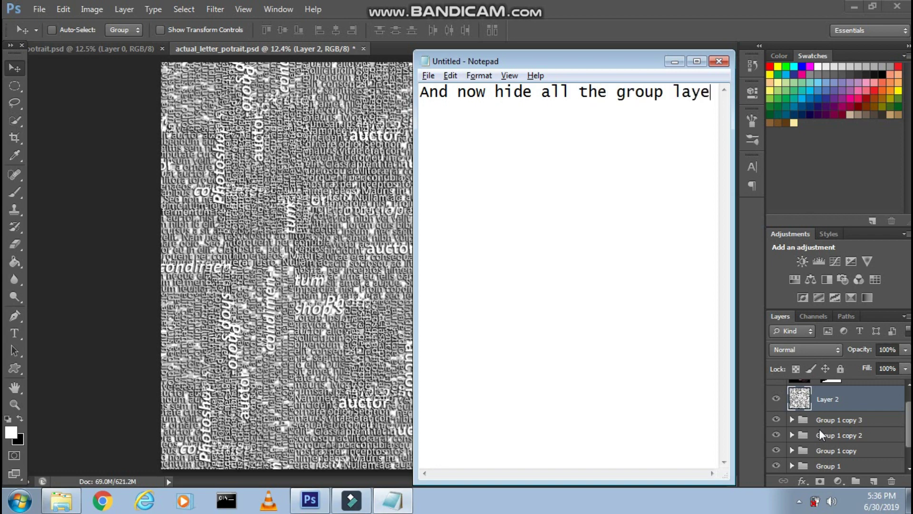
text(rs)
key(alt+Tab)
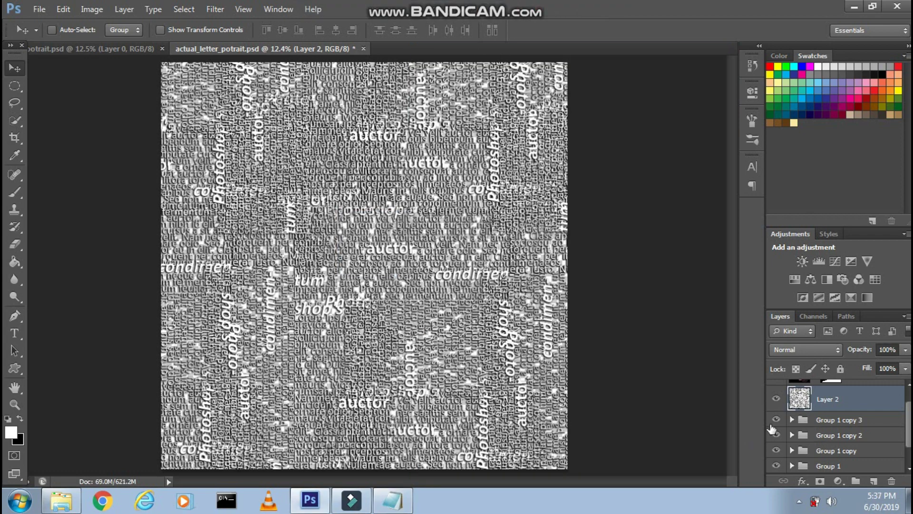
- Hide the four text groups and make the black Layer 1 visible again
drag(775, 453, 776, 465)
key(alt+Tab)
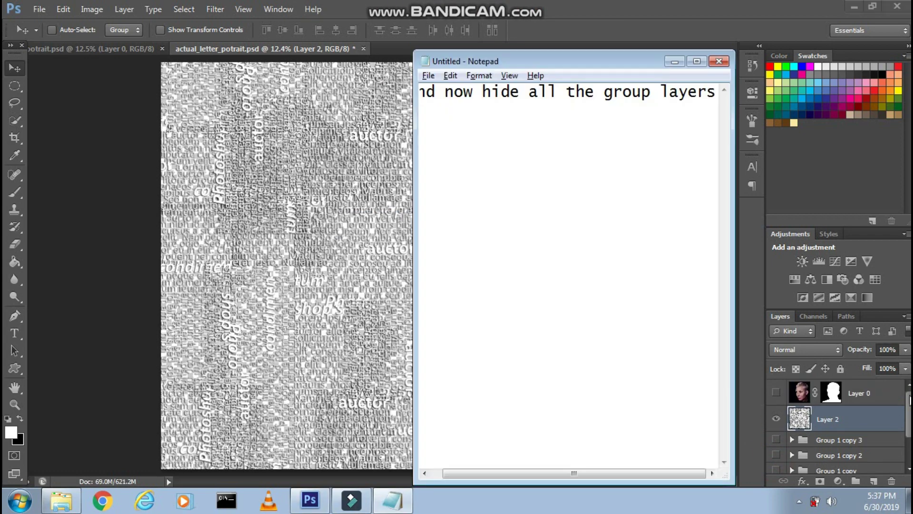
key(ctrl+a)
key(BackSpace)
text(nhide)
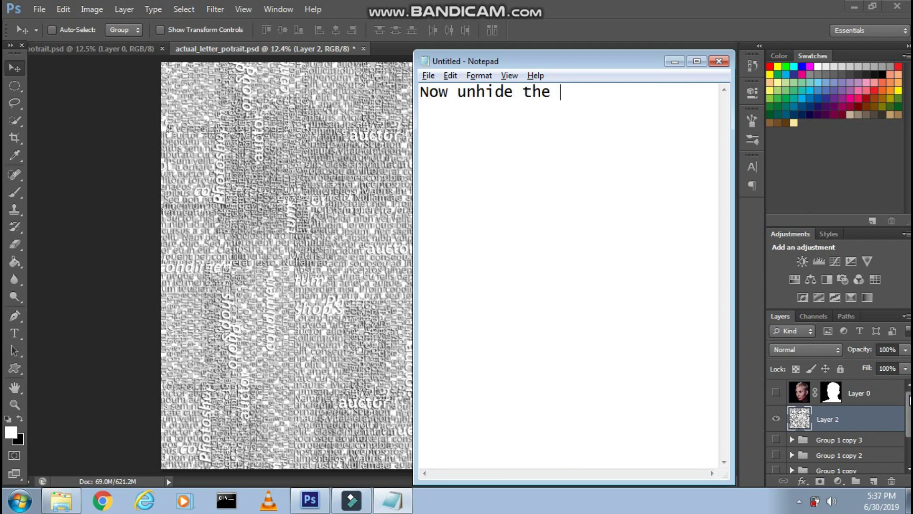
key(alt+Tab)
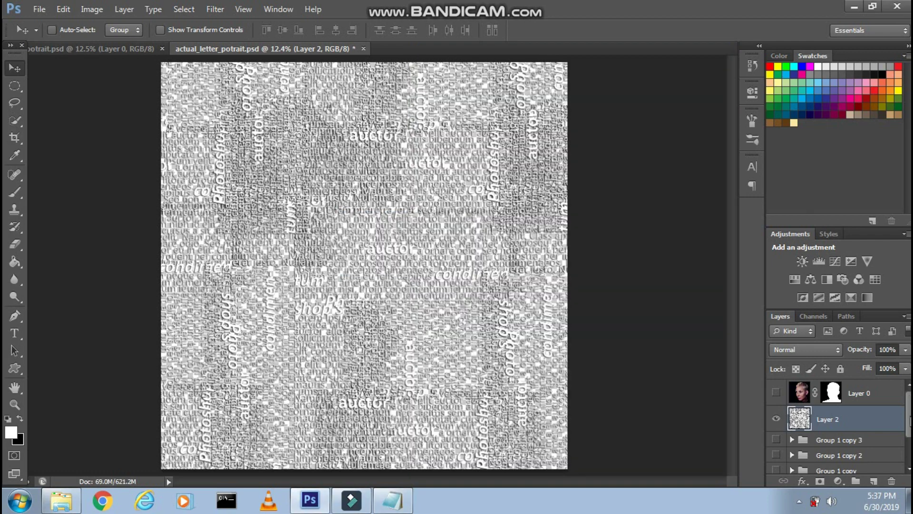
scroll(910, 421, down, 2)
click(775, 460)
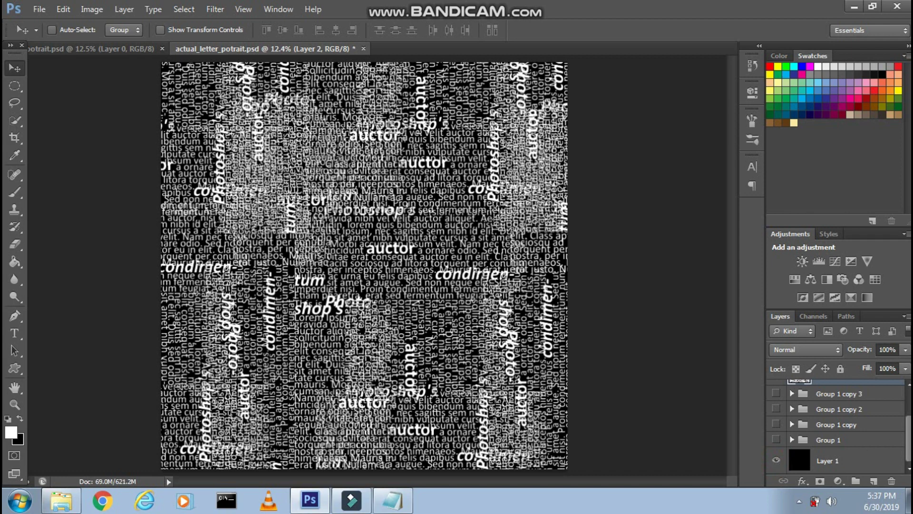
scroll(910, 428, up, 2)
- Make the portrait Layer 0 visible again over the merged text
key(alt+Tab)
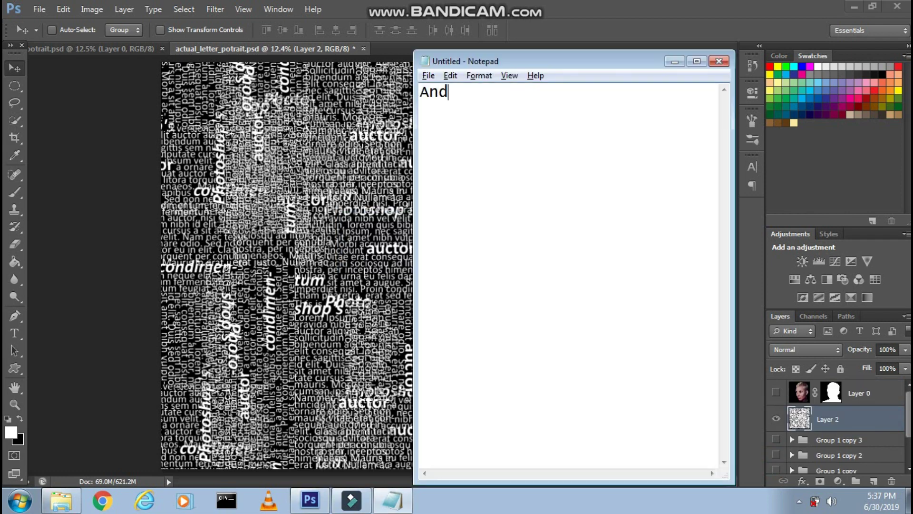
text(now unhide the model layer a)
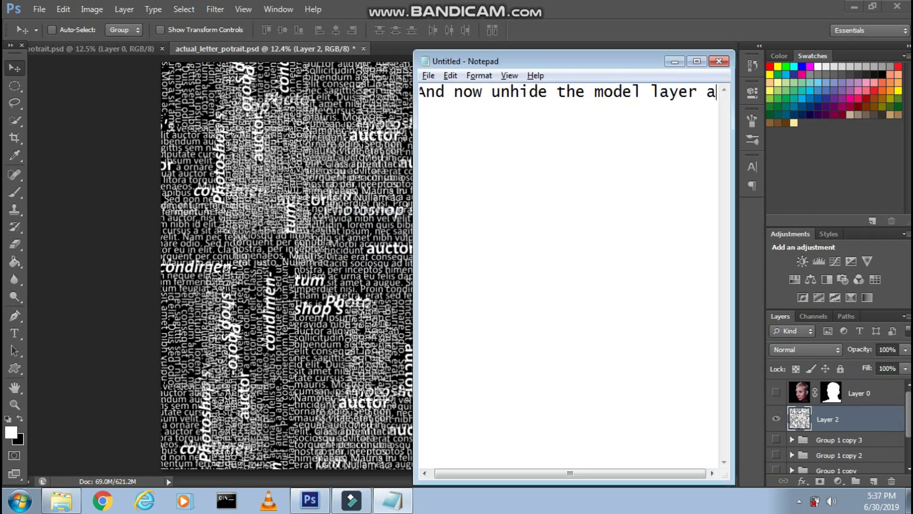
text(s well)
key(alt+Tab)
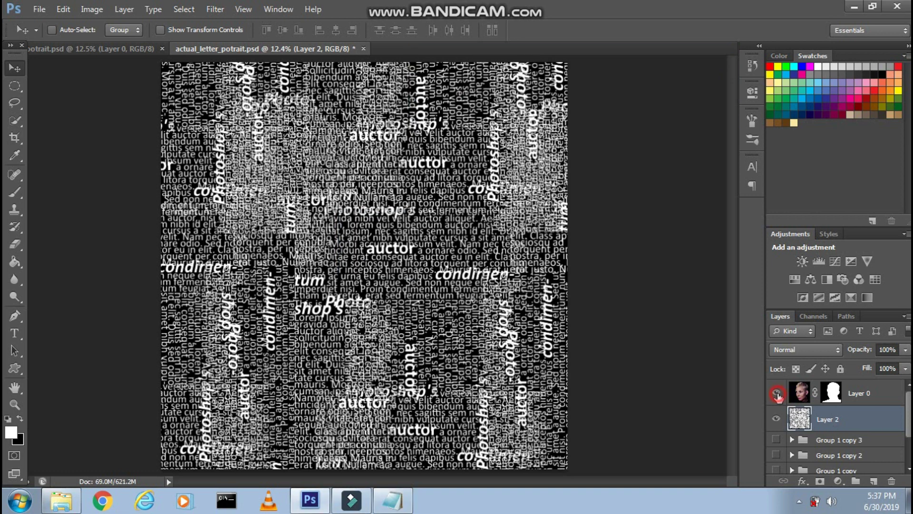
click(776, 395)
key(alt+Tab)
key(ctrl+a)
key(BackSpace)
text(And the)
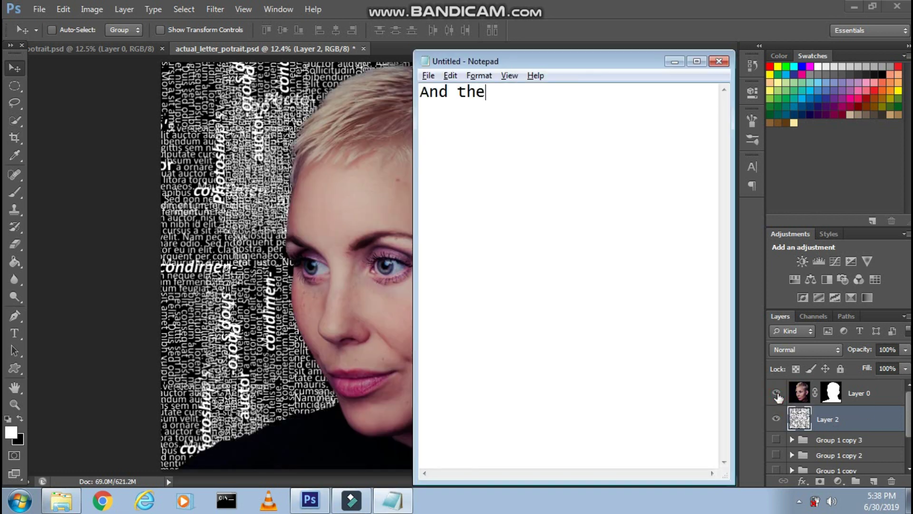
text(n change it's blen)
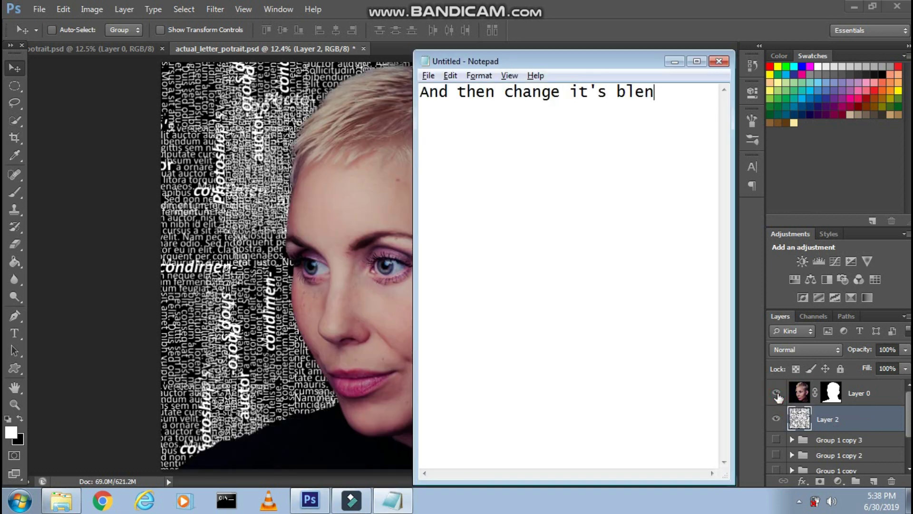
text(mode to )
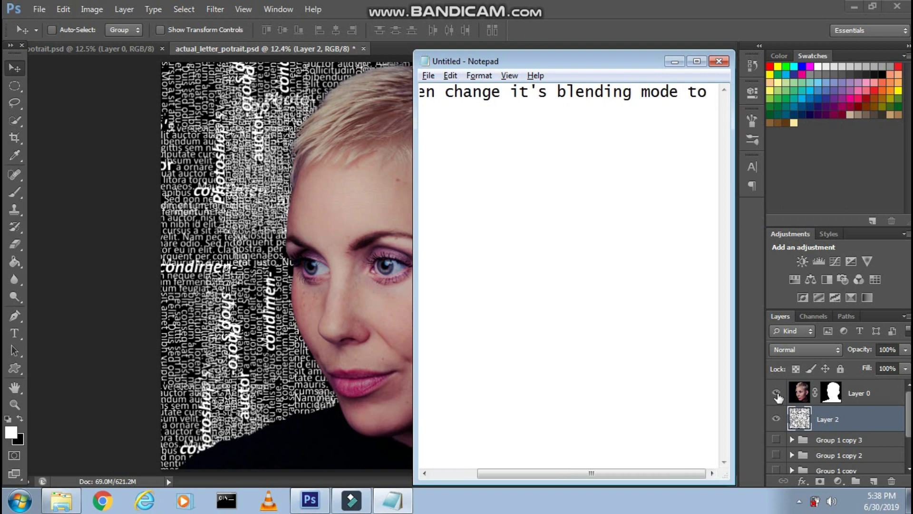
text(Multiply)
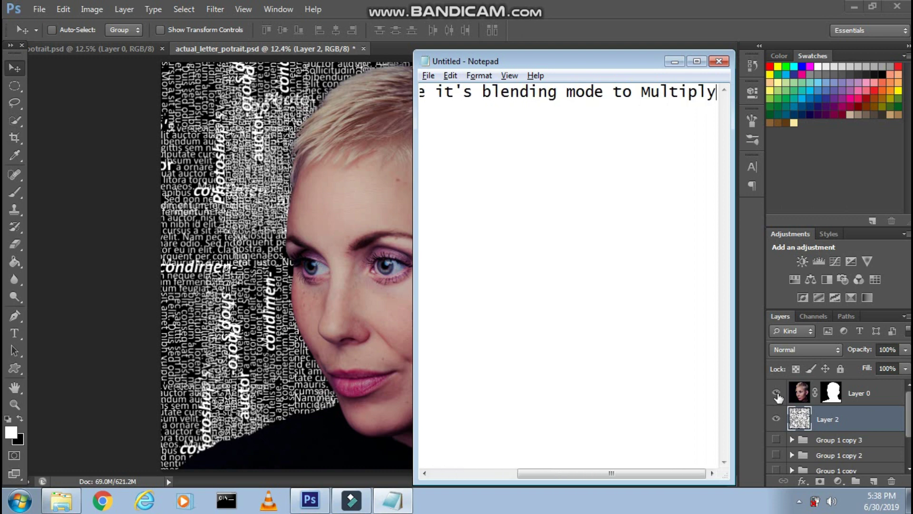
- Set the portrait Layer 0's blending mode to Multiply
click(877, 432)
click(801, 393)
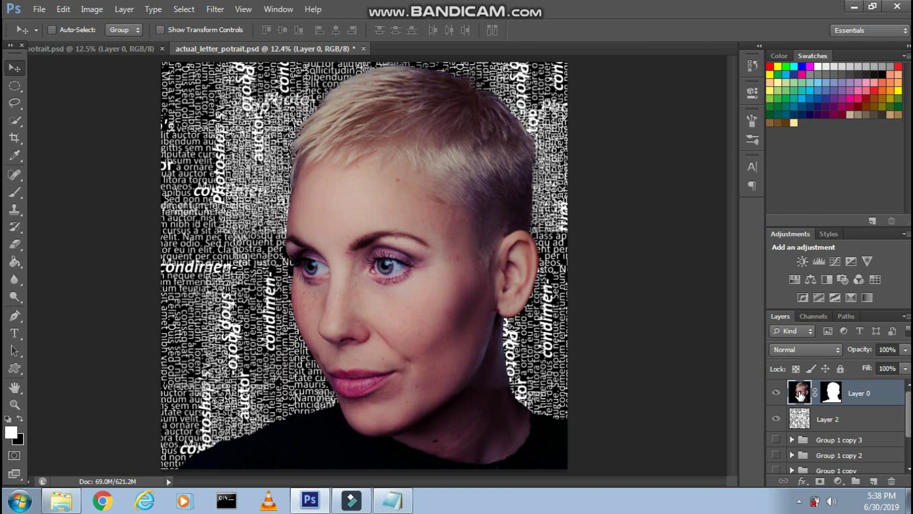
click(789, 353)
click(780, 46)
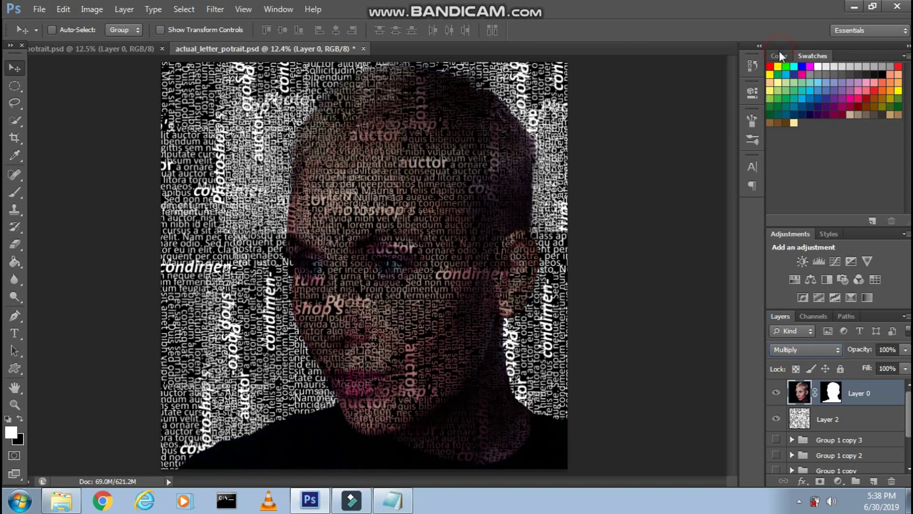
key(alt+Tab)
key(ctrl+a)
key(BackSpace)
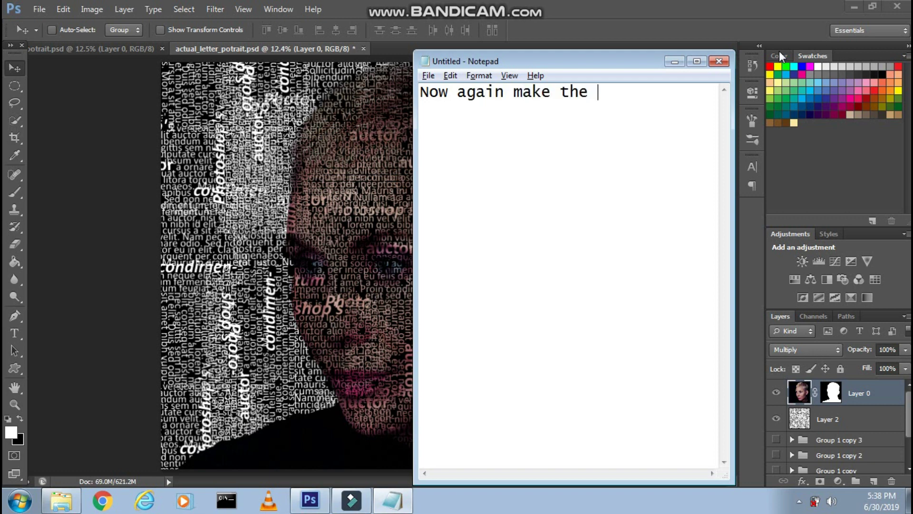
text(layer 2 active and then click on )
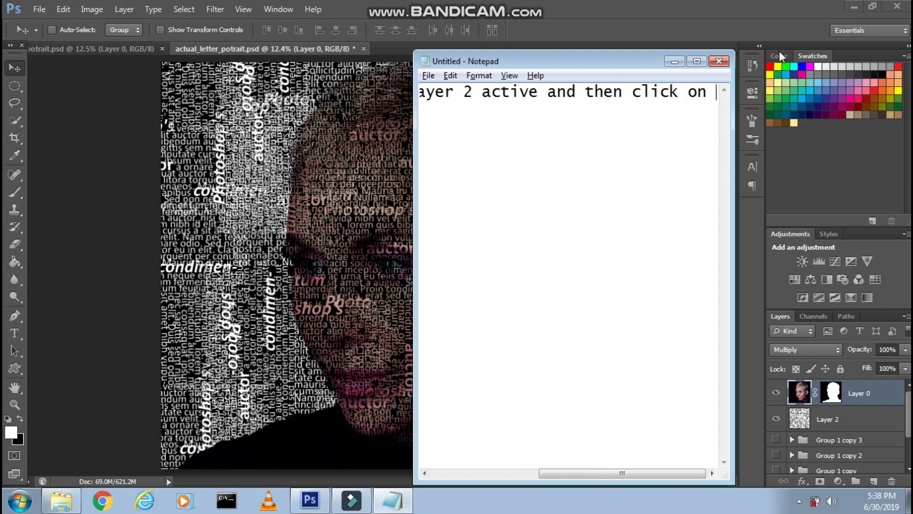
text(Horizontal type too)
key(alt+Tab)
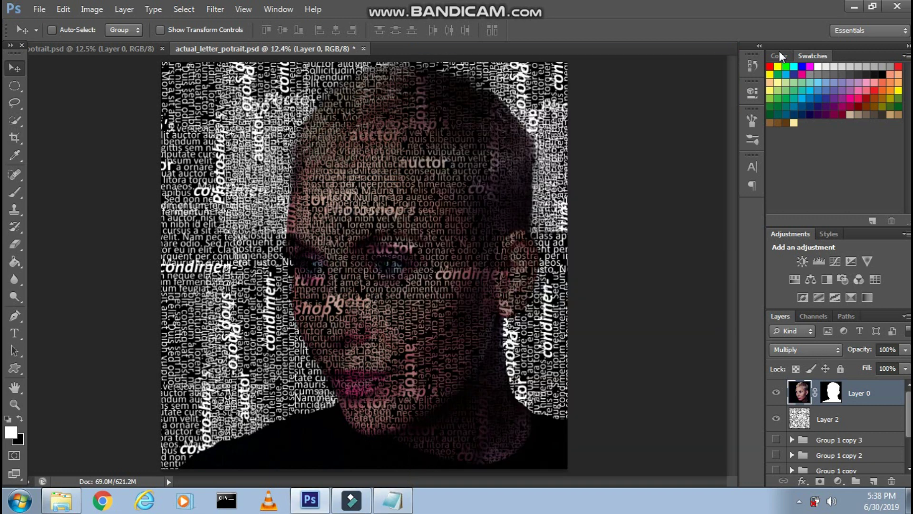
- Make Layer 2 active and switch to the Horizontal Type Tool
click(808, 420)
right_click(15, 333)
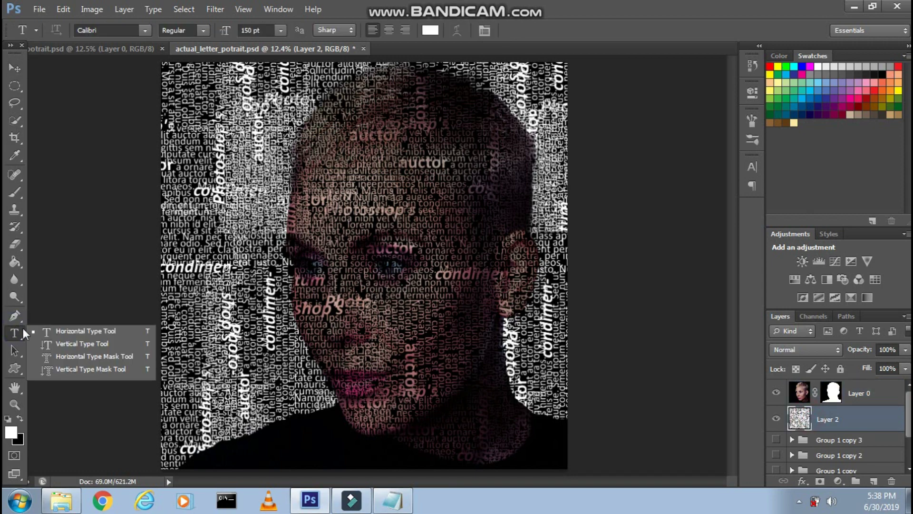
click(53, 327)
key(alt+Tab)
key(ctrl+a)
key(BackSpace)
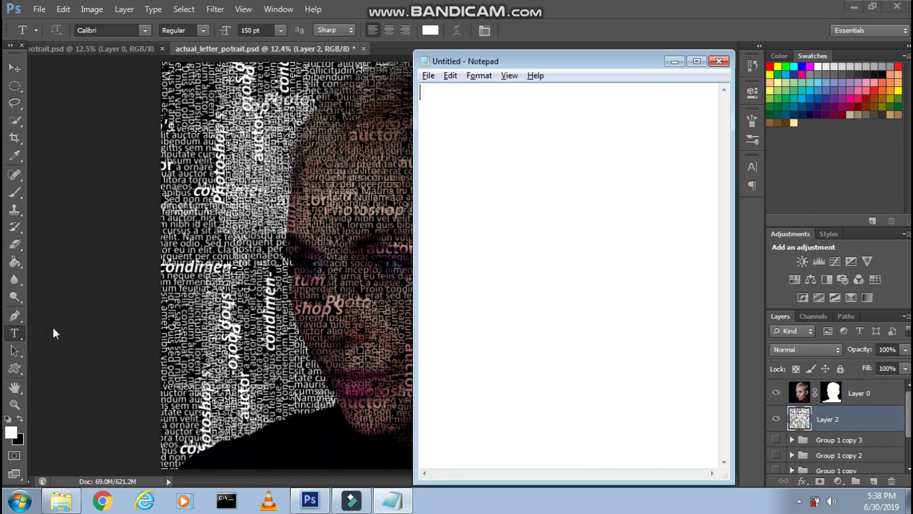
text(different )
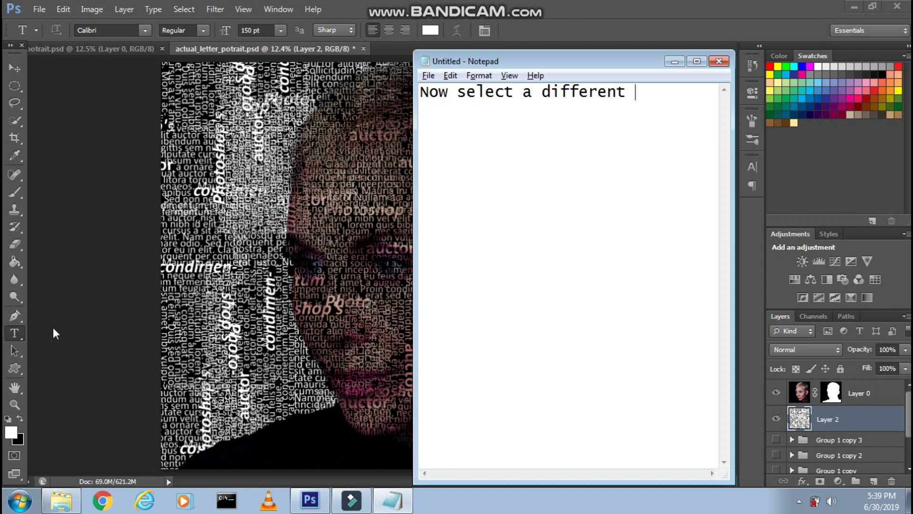
text(and type in )
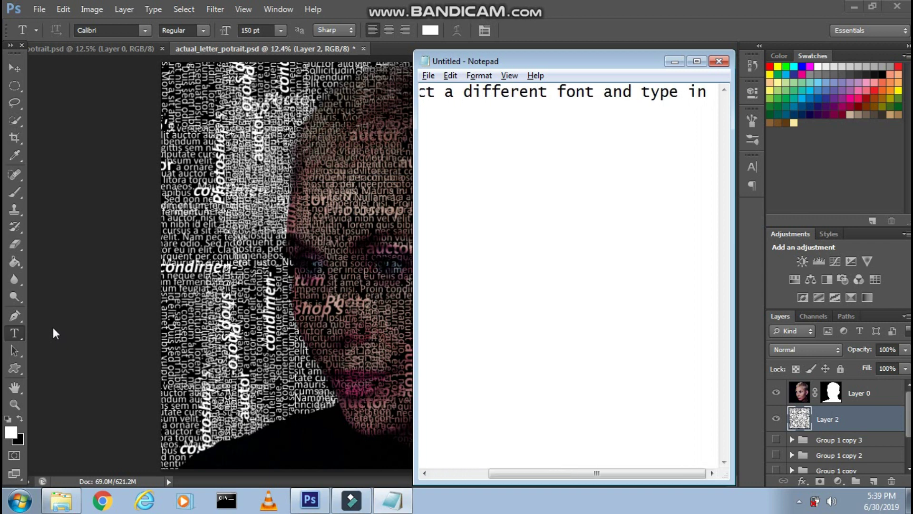
text(any single lett)
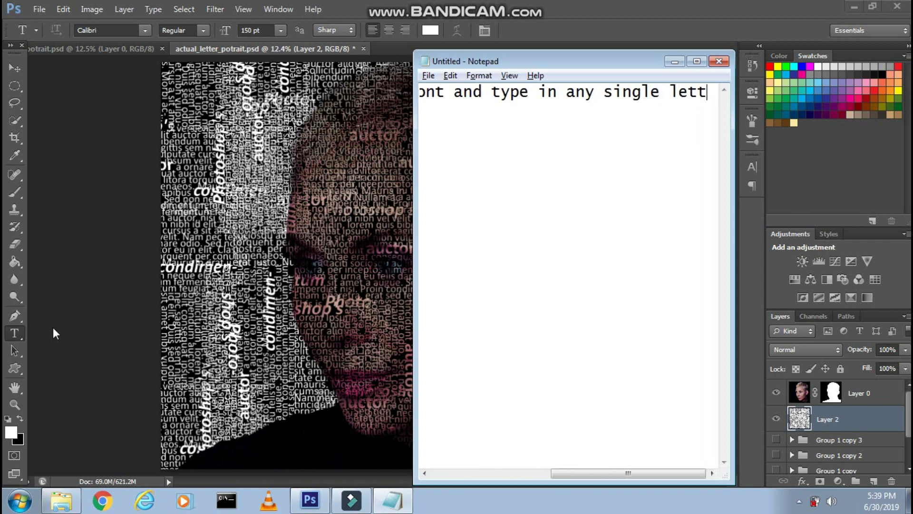
text(er)
key(alt+Tab)
- Type SUCCESS in Bebas Neue at 400 pt and move it onto the forehead
click(145, 30)
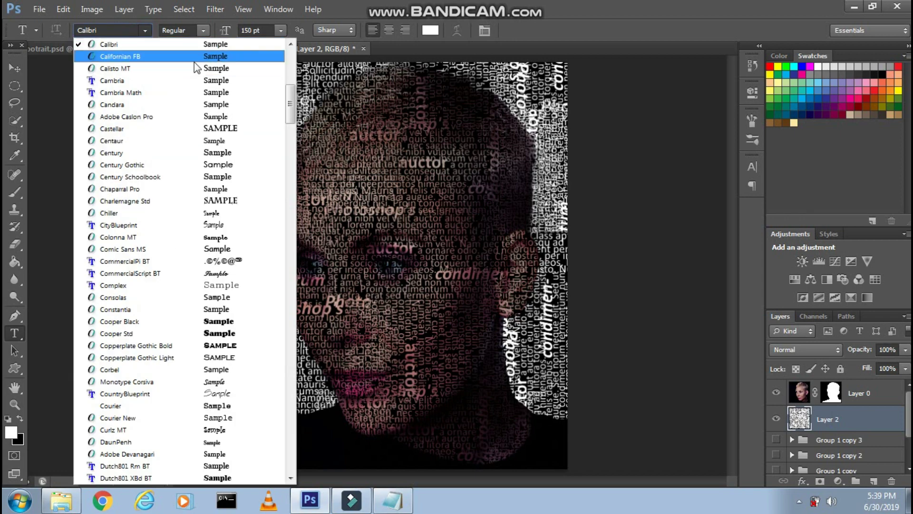
scroll(291, 98, up, 6)
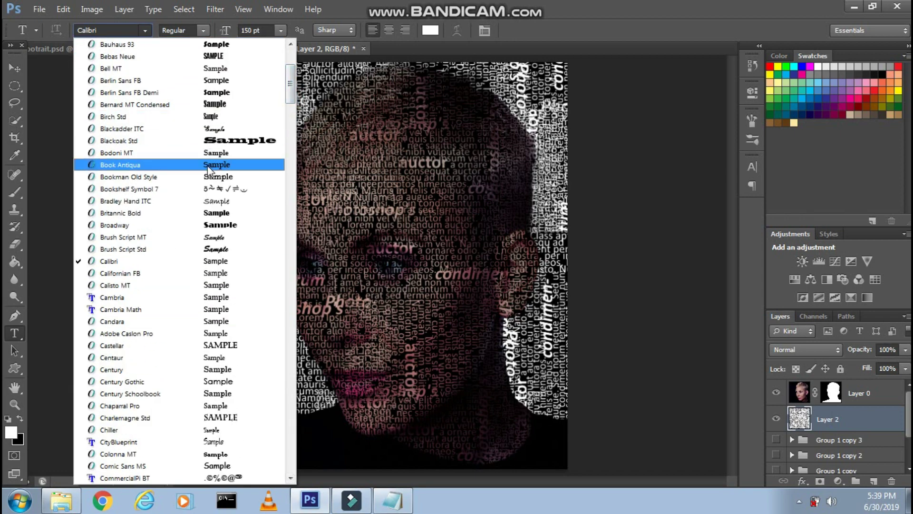
click(203, 56)
click(255, 30)
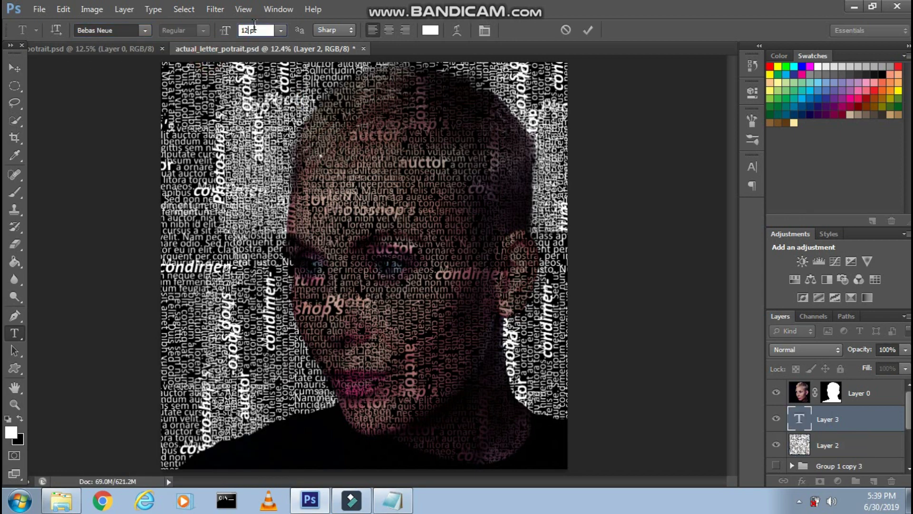
text(00)
key(Return)
text(SUCCESS)
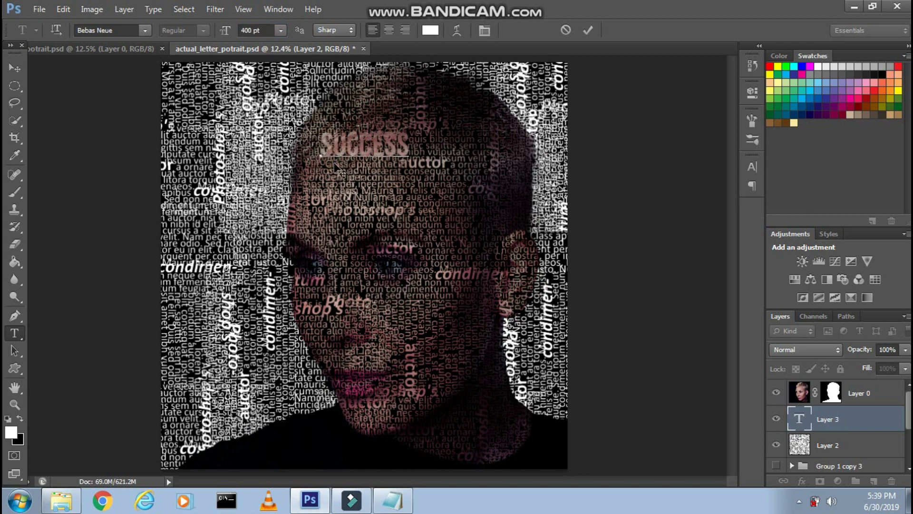
click(587, 30)
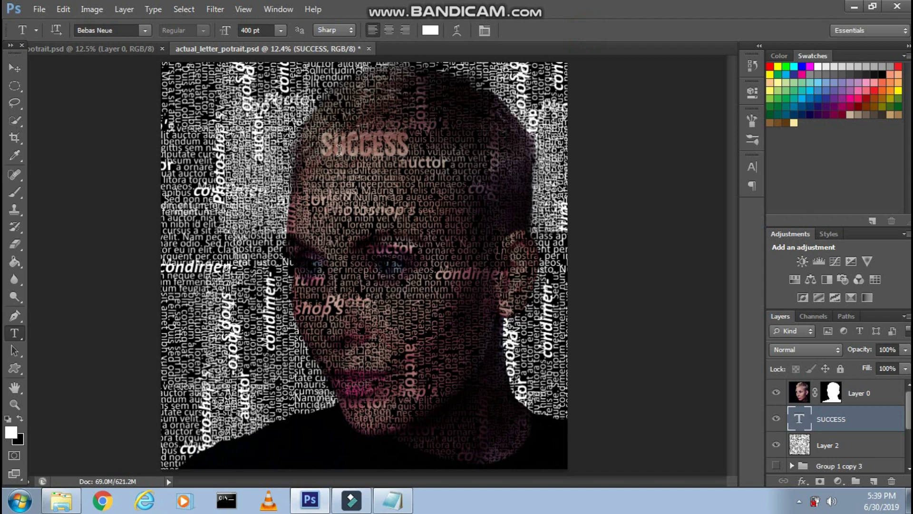
click(11, 68)
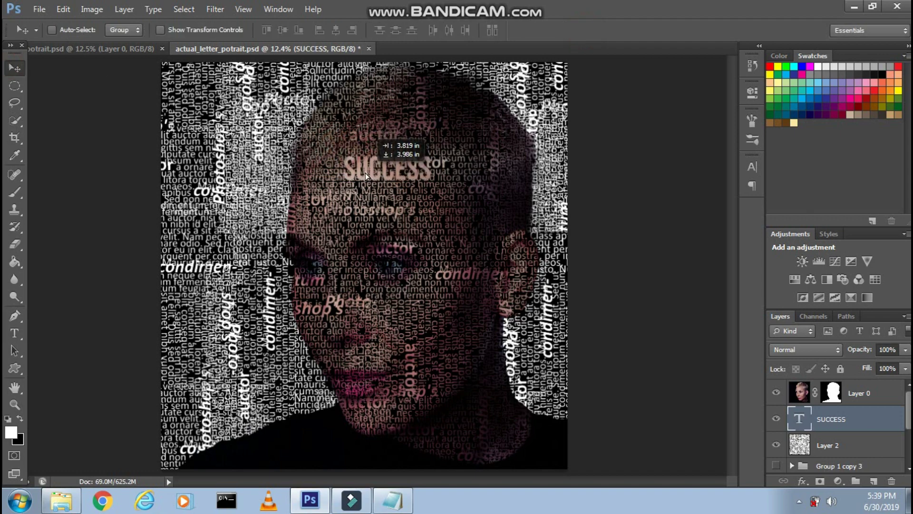
drag(346, 145, 358, 178)
- Open the Blending Options layer style settings for the SUCCESS layer
click(389, 500)
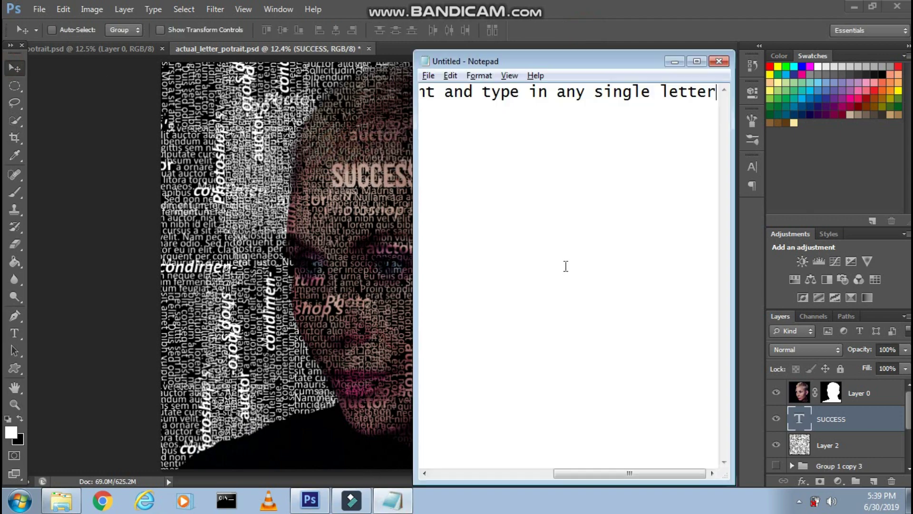
key(ctrl+a)
key(BackSpace)
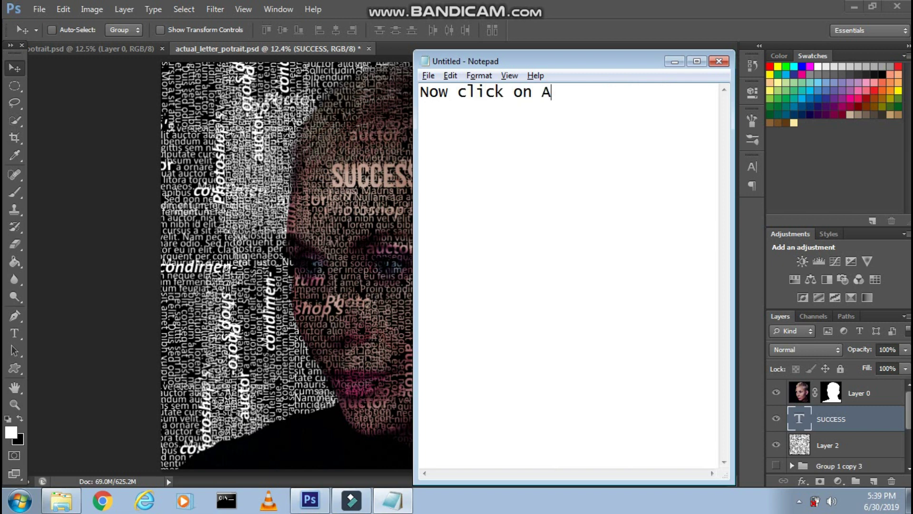
text(dd layer style icon an)
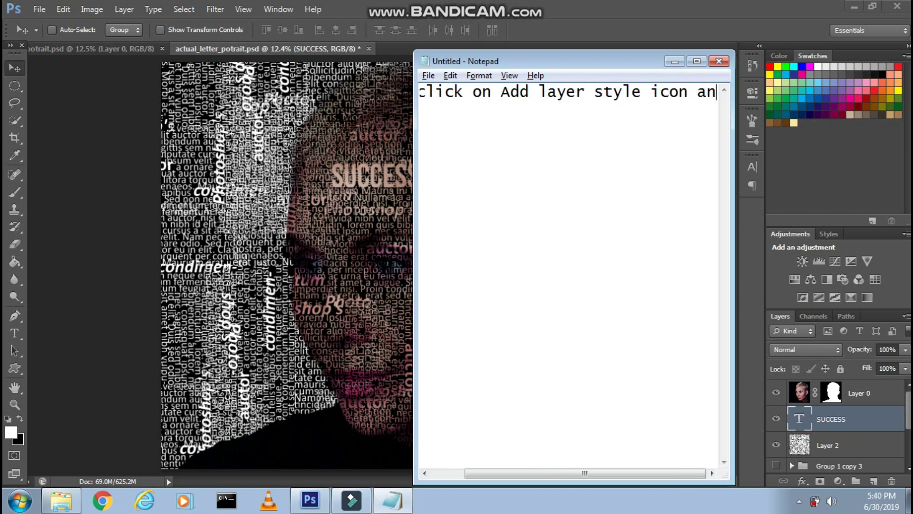
text(d select Blending)
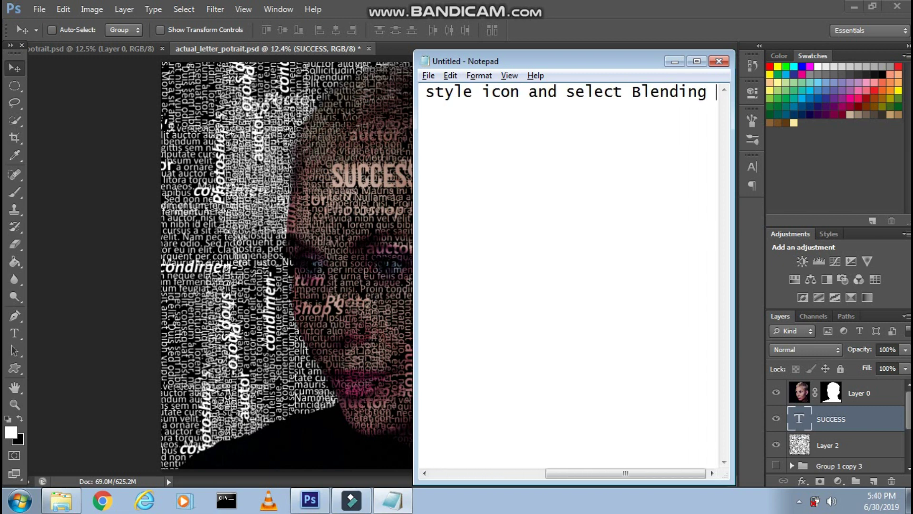
text( options over there)
key(alt+Tab)
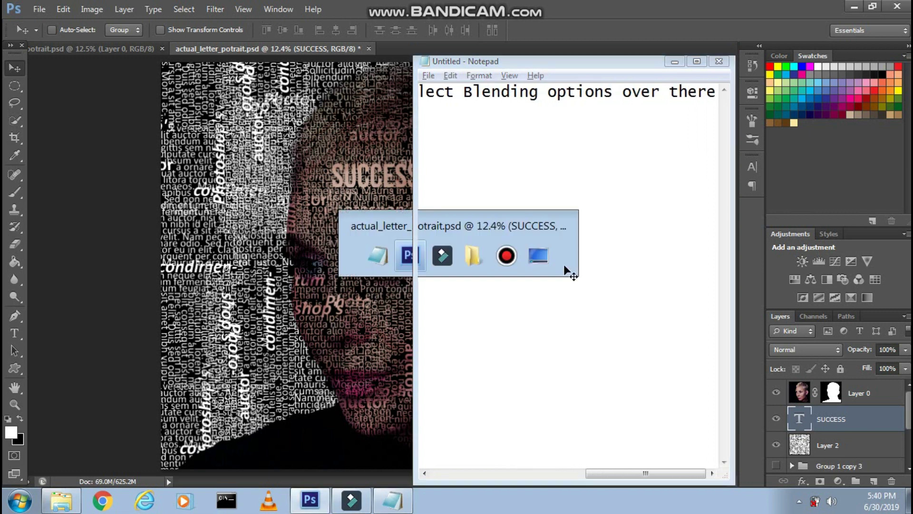
click(802, 481)
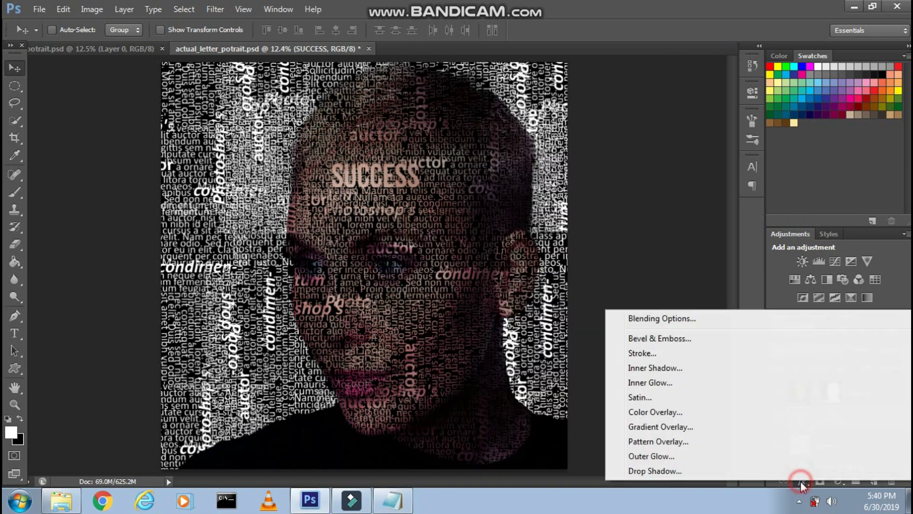
click(662, 319)
- Enable a 20 px black outside Stroke on SUCCESS and apply it
key(alt+Tab)
text(Then )
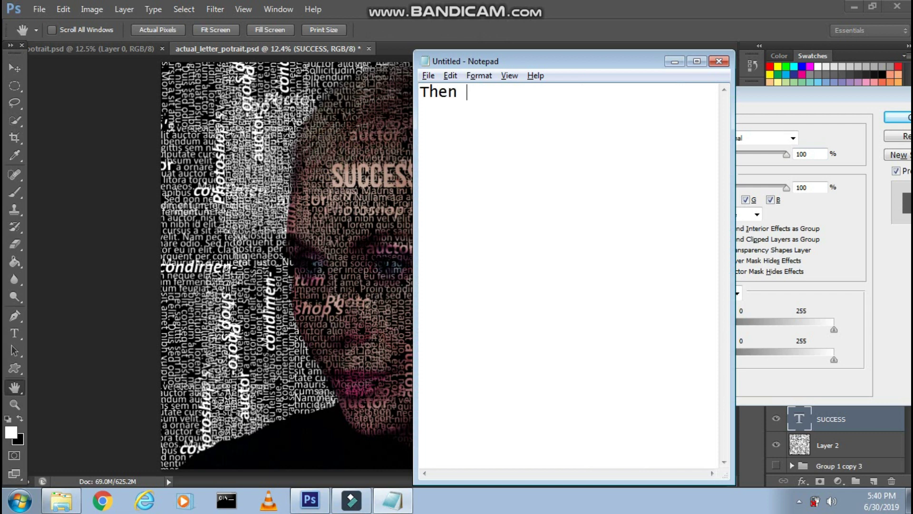
text(on Stroke and set the followi)
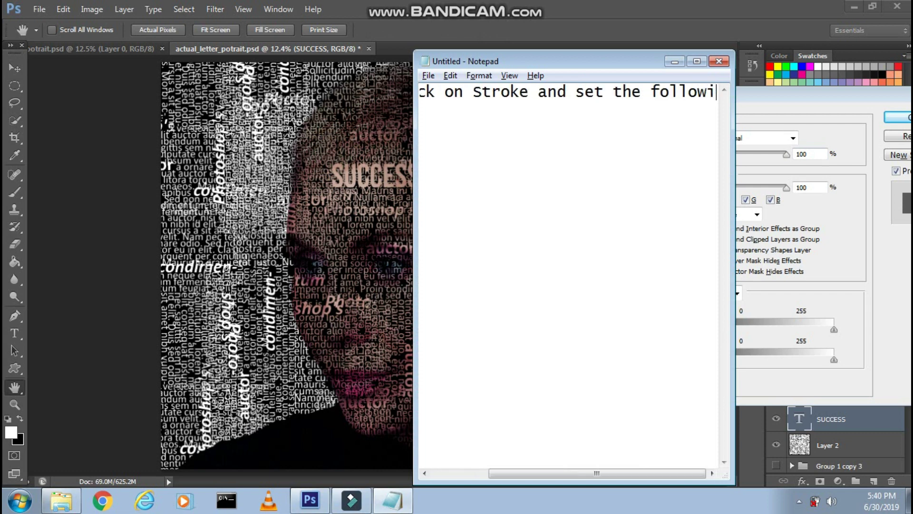
key(alt+Tab)
click(588, 199)
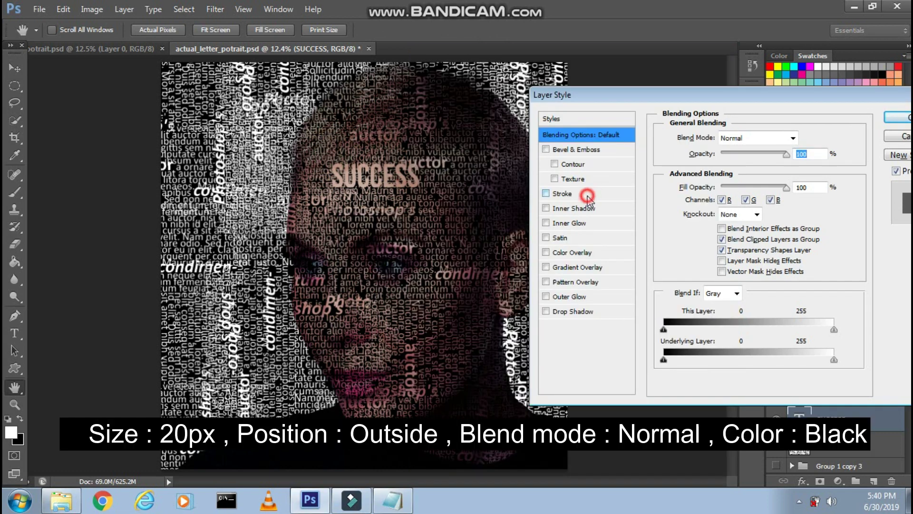
text(20)
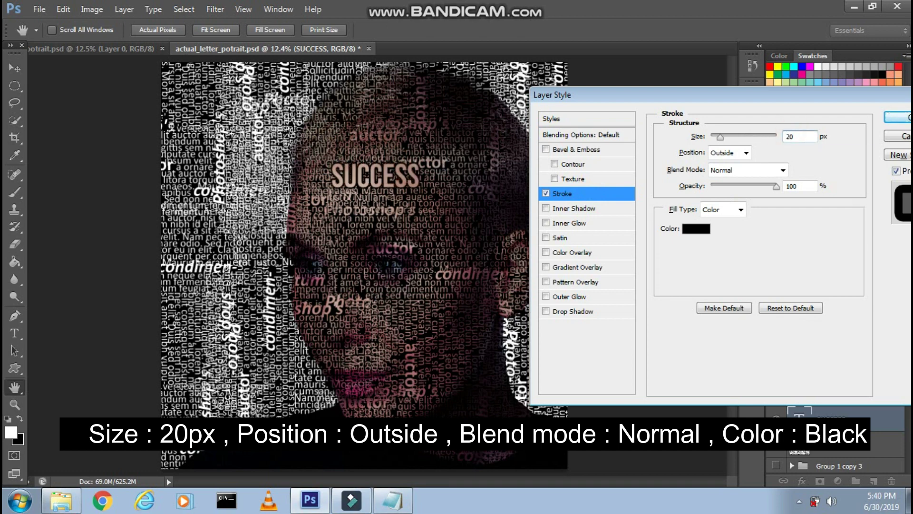
click(904, 118)
text(Now press CTRL + J)
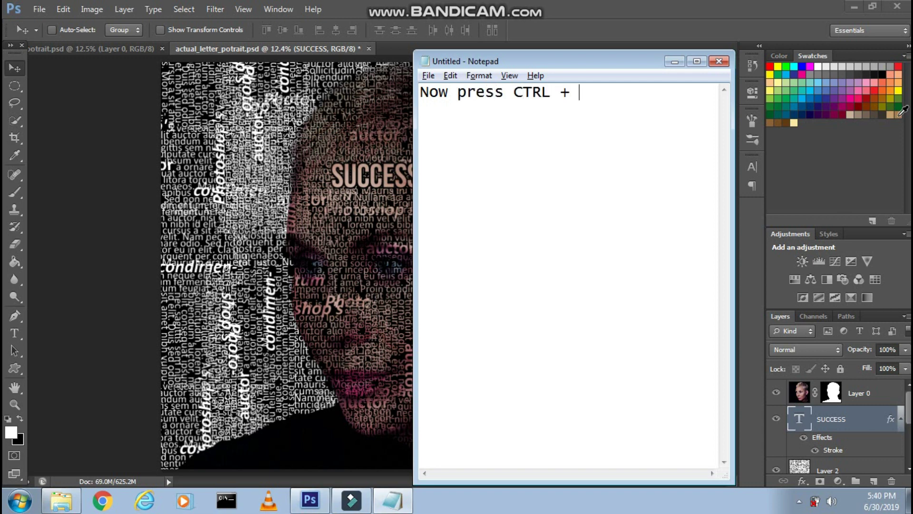
- Duplicate the stroked SUCCESS text layer with Ctrl+J
key(alt+Tab)
key(ctrl+j)
key(alt+Tab)
key(ctrl+a)
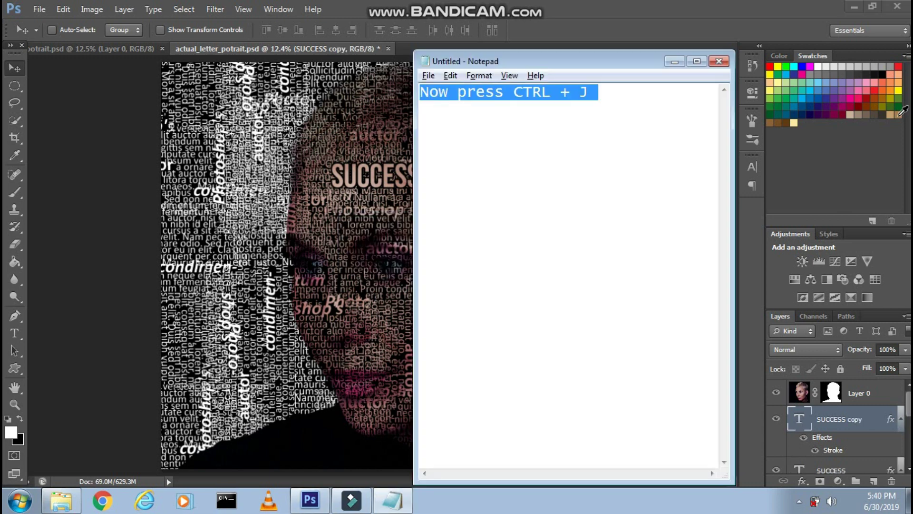
key(BackSpace)
text(Then move th)
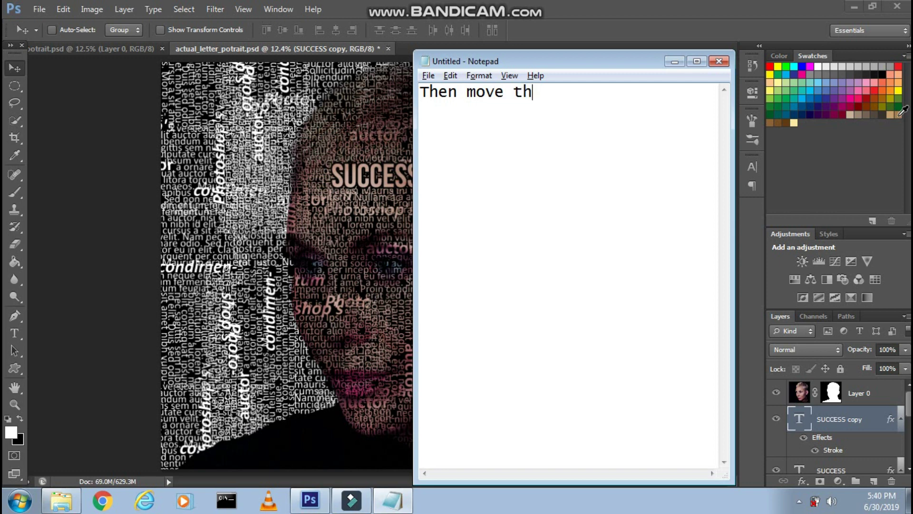
text(e duplicate text to a di)
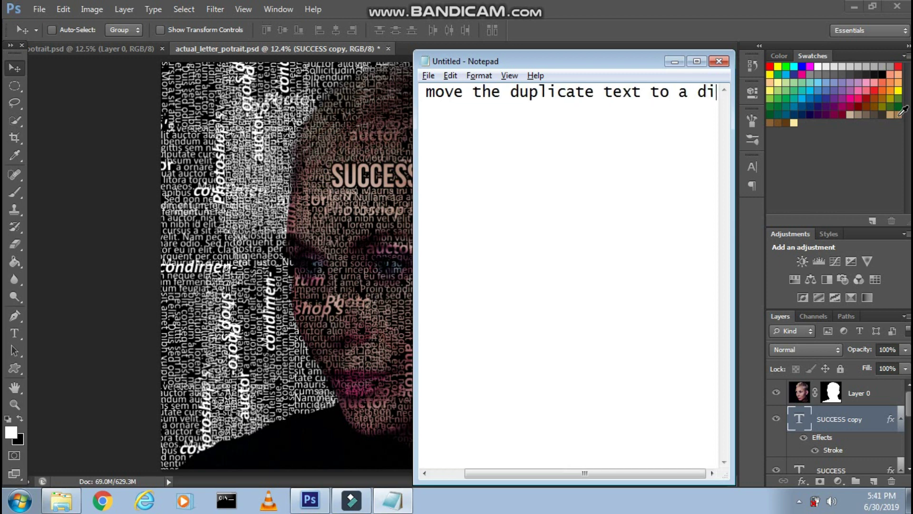
text(fferent place and )
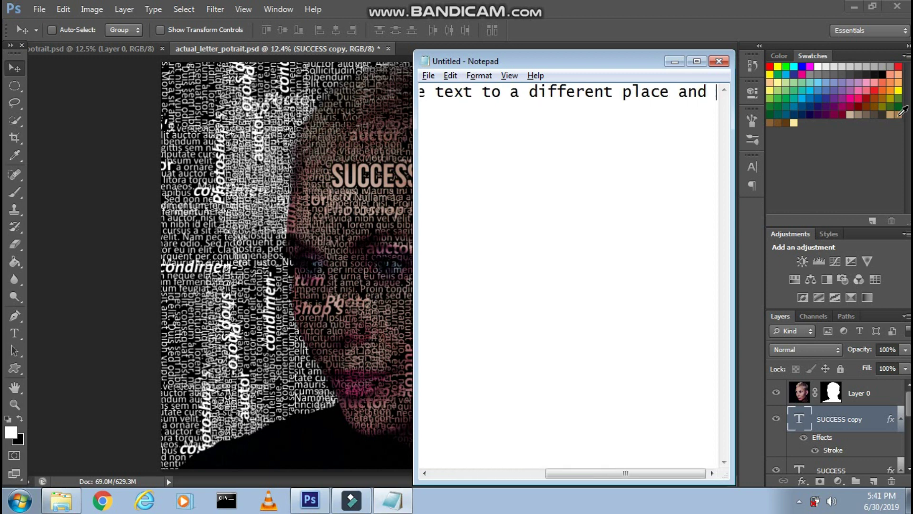
text(then change the te)
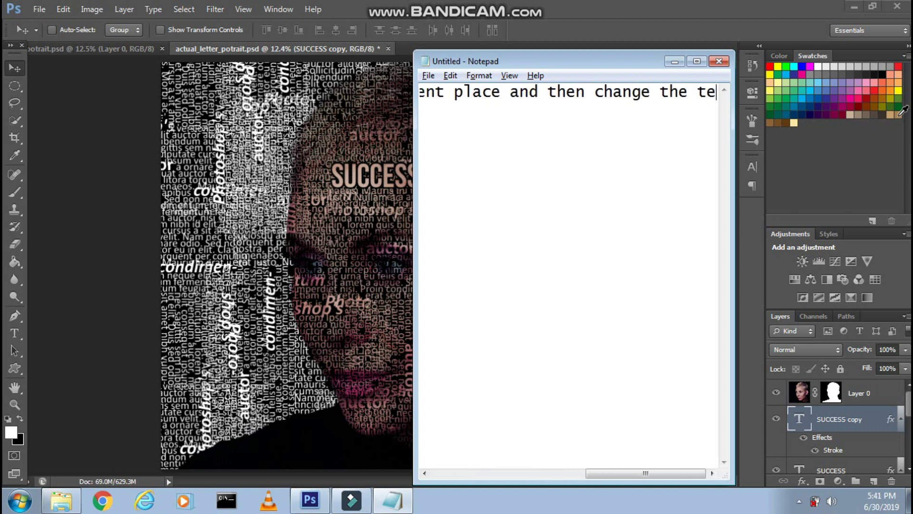
text(xt by clicking on the)
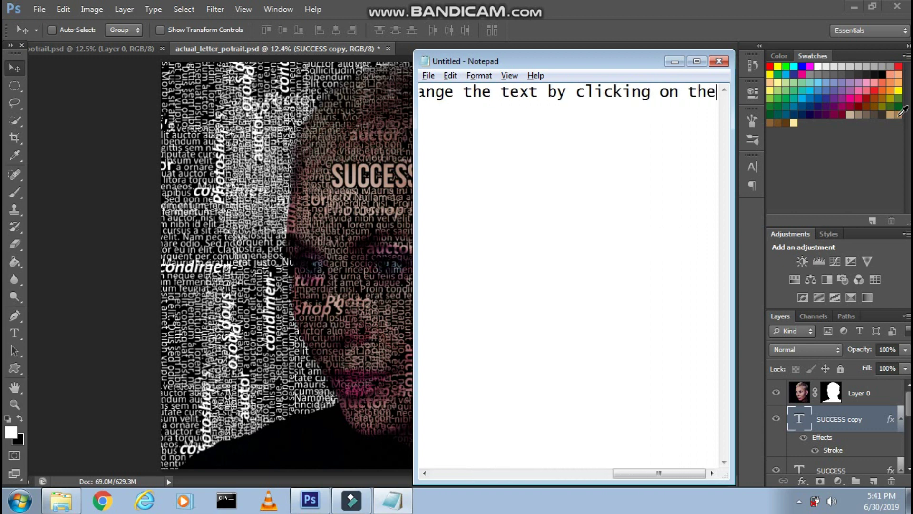
text( T icon)
key(alt+Tab)
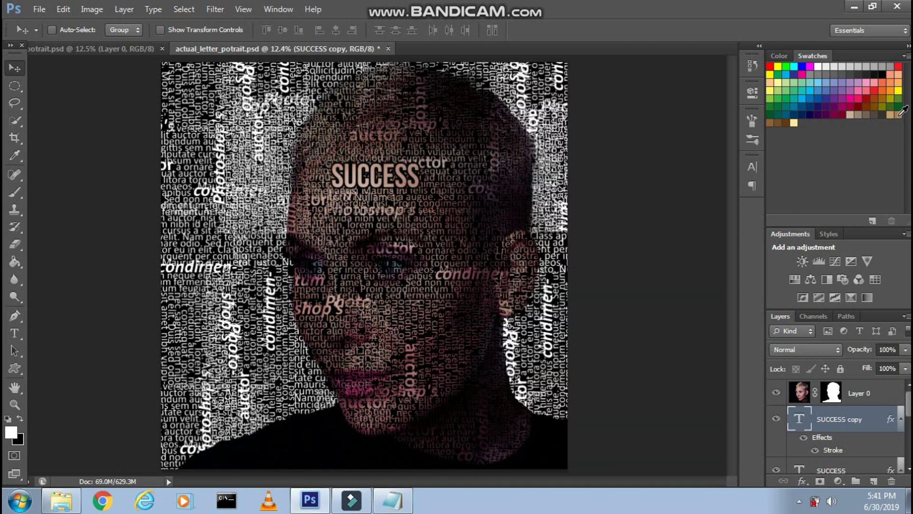
- Move the copy lower on the face and retype it as DREAM BIG
drag(385, 231, 439, 375)
double_click(793, 418)
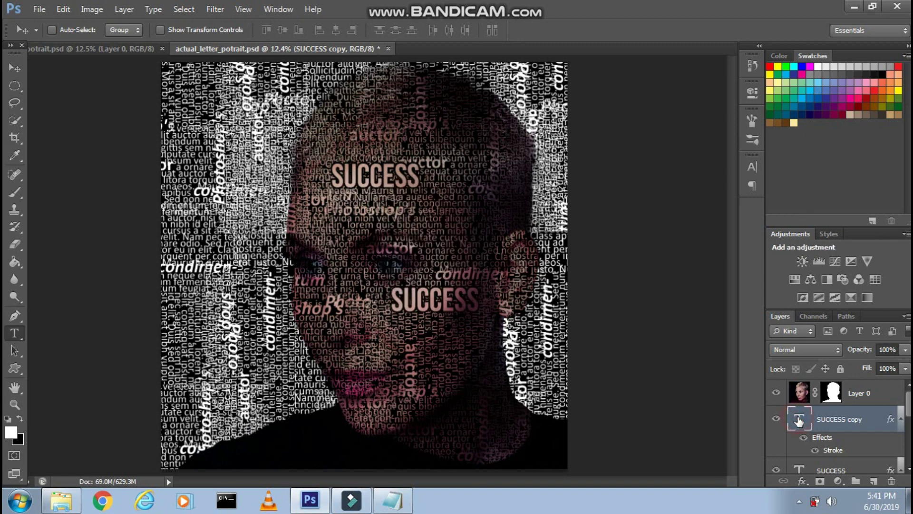
text(DREAM BI)
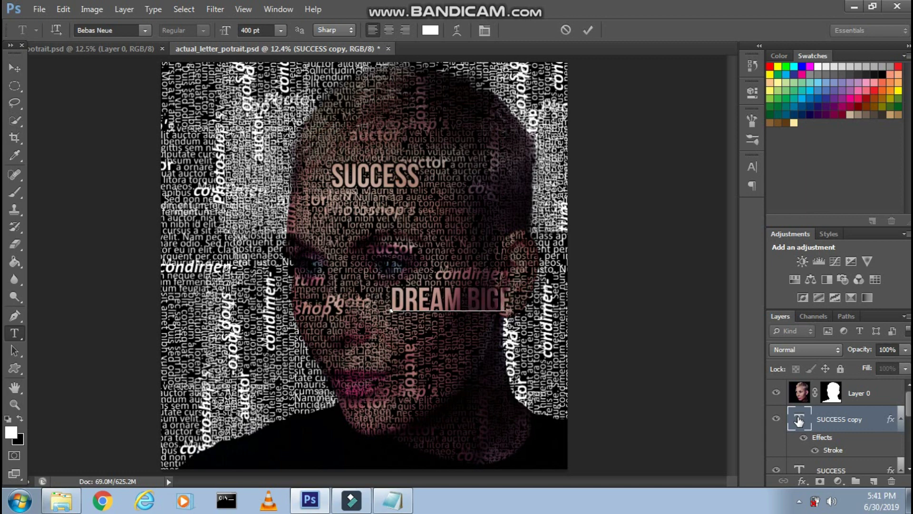
text(G)
key(alt+Tab)
key(ctrl+a)
- Rotate DREAM BIG 90° clockwise, enlarge it to about 141%, and nudge it right
key(BackSpace)
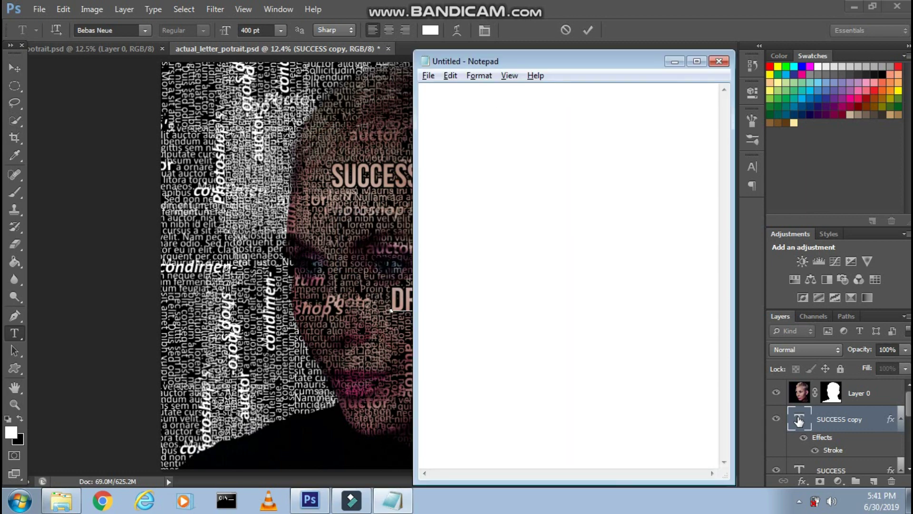
text(change thealignment )
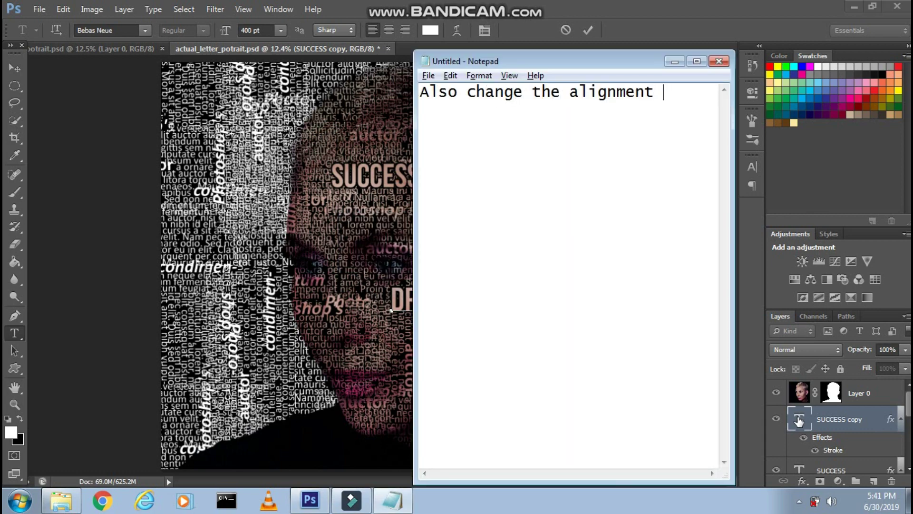
text(ressing CTRL +)
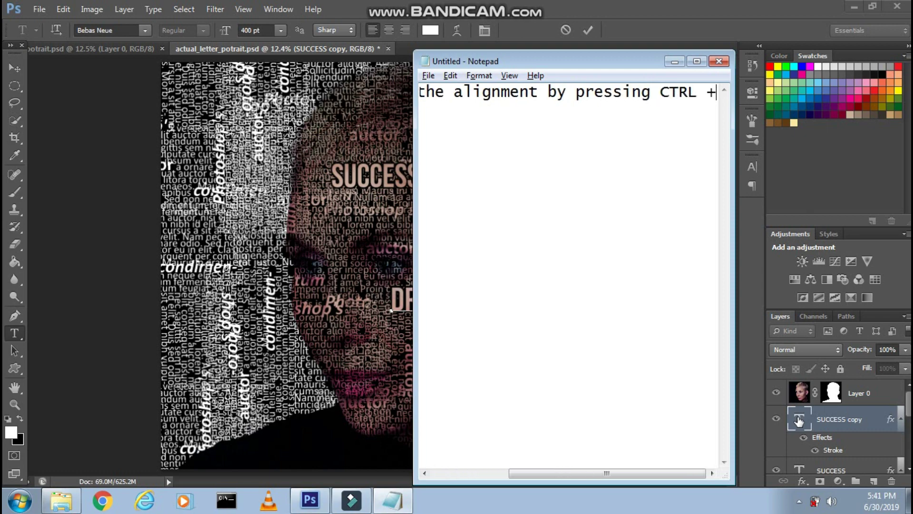
key(alt+Tab)
key(ctrl+t)
right_click(409, 304)
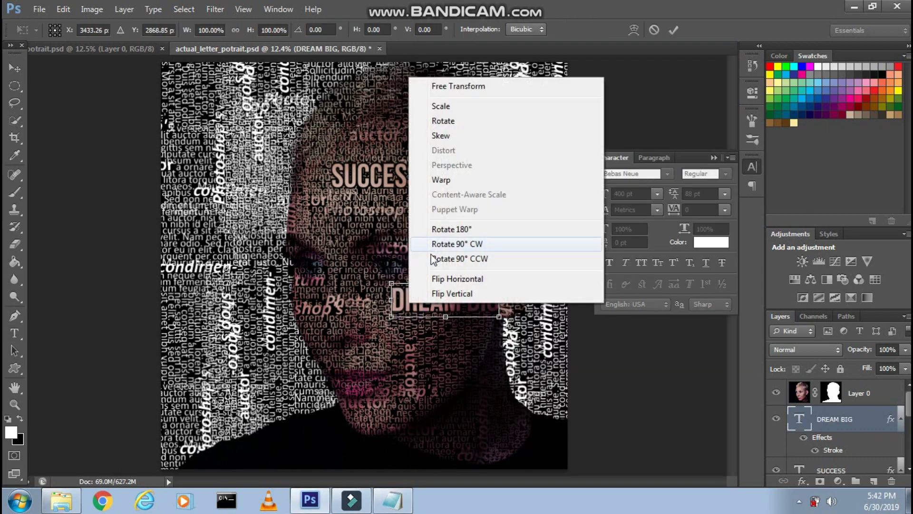
click(436, 239)
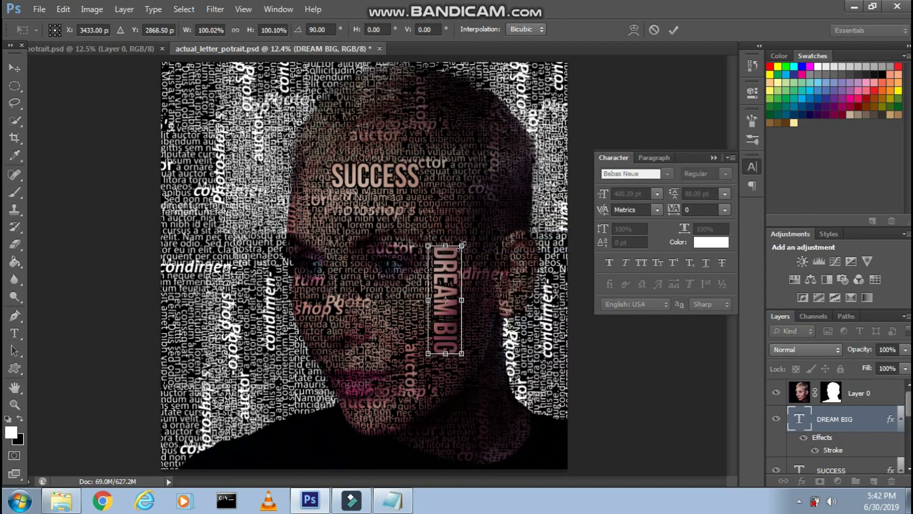
drag(461, 246, 483, 203)
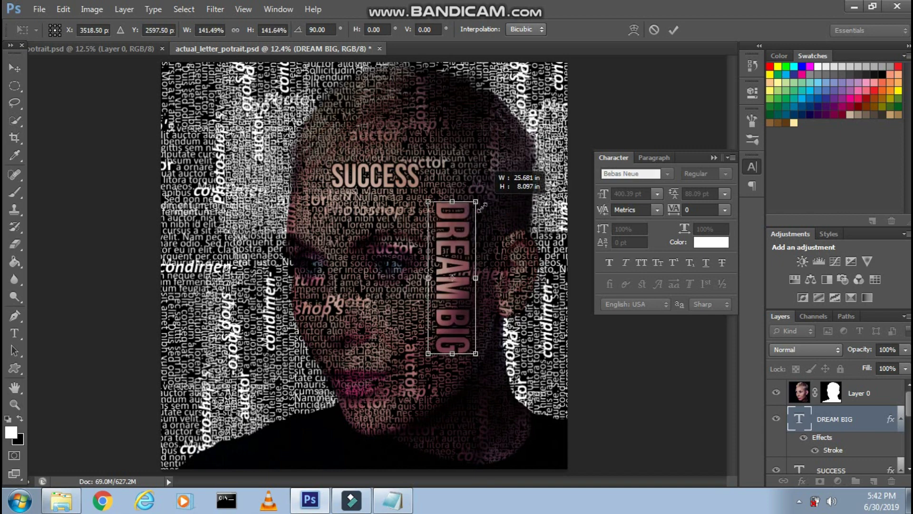
double_click(458, 240)
drag(457, 233, 466, 236)
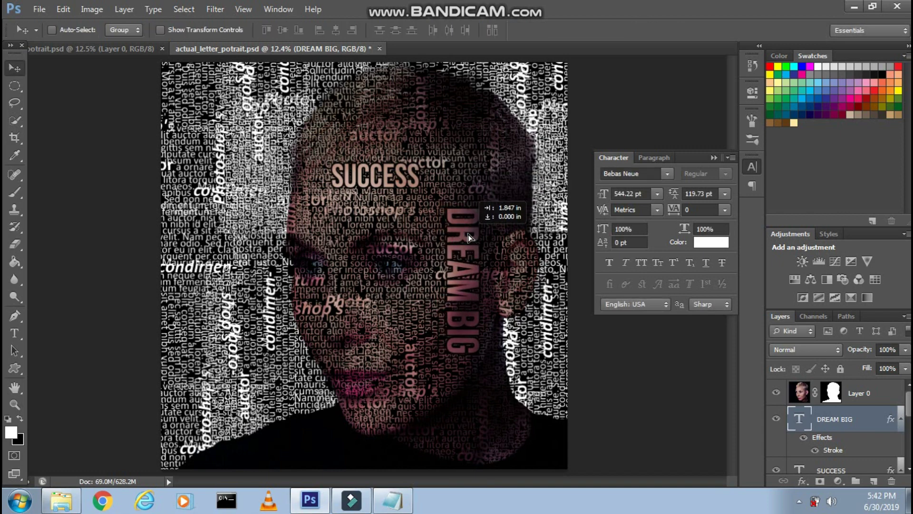
- Place a copy of SUCCESS lower on the face and retype it as GOALS
key(x)
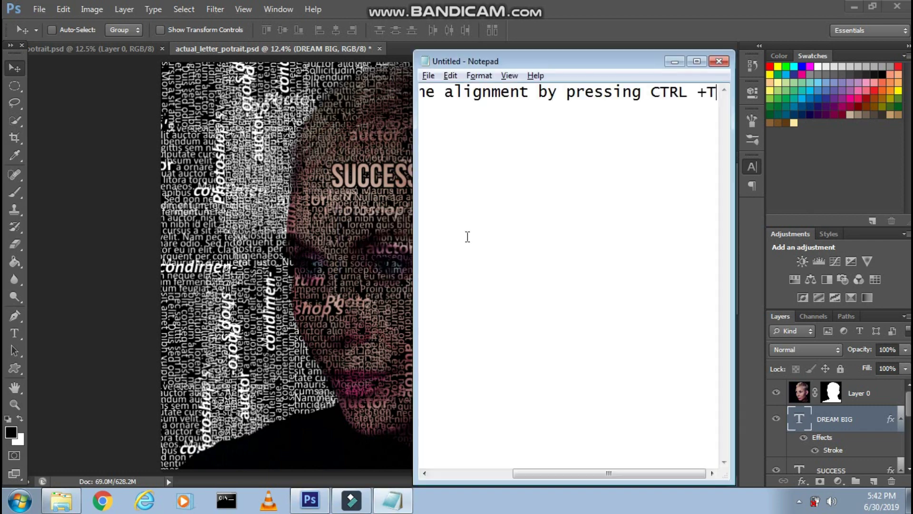
key(alt+Tab)
key(ctrl+a)
key(BackSpace)
text(Typ)
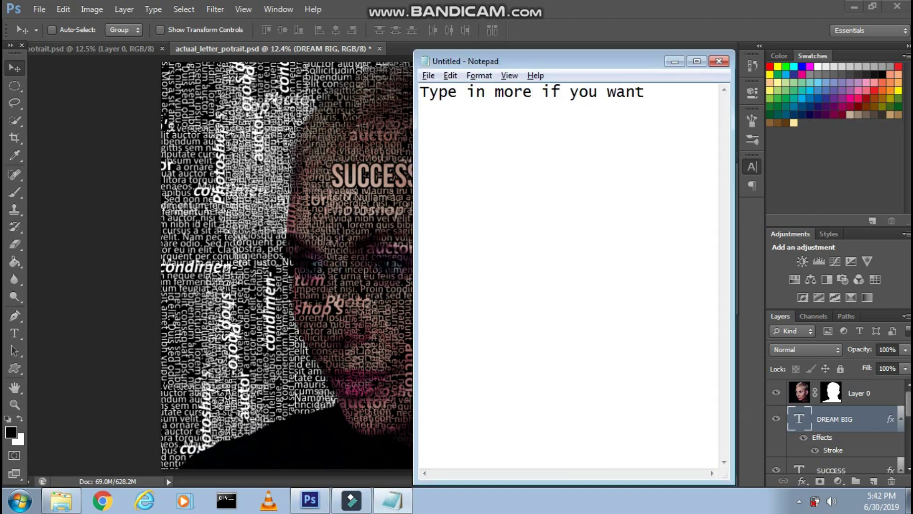
text( and also keep)
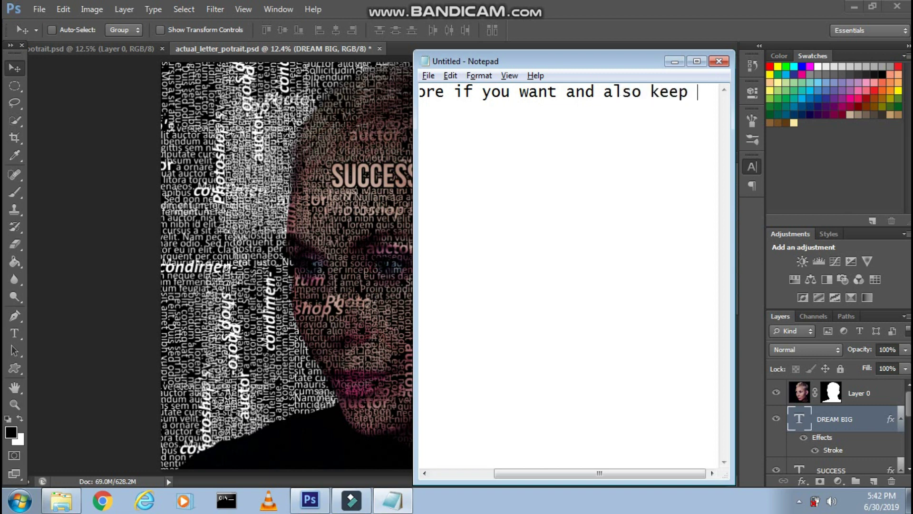
text(changing the stroke)
key(alt+Tab)
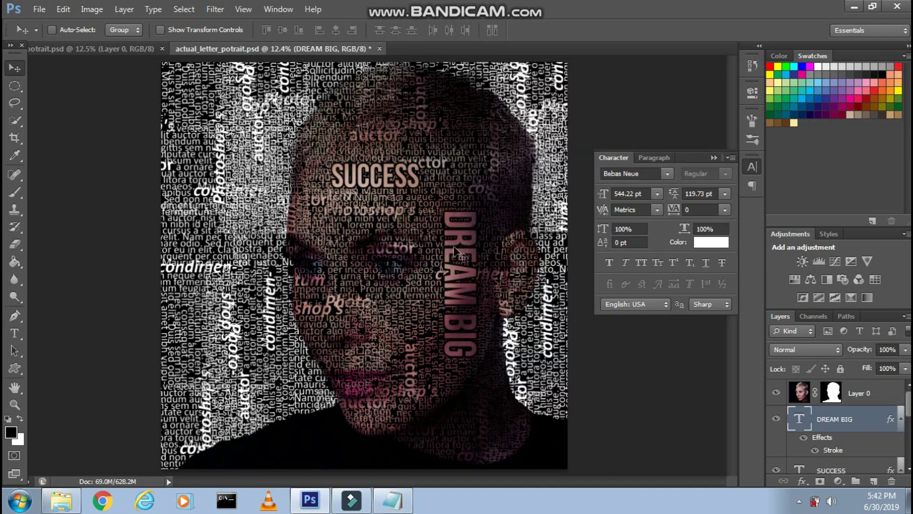
mouse_move(352, 190)
mouse_down()
mouse_move(371, 330)
mouse_move(395, 324)
mouse_up()
text(GOALS)
click(588, 30)
- Open the GOALS layer style settings to set its stroke to 25 px
key(v)
double_click(833, 466)
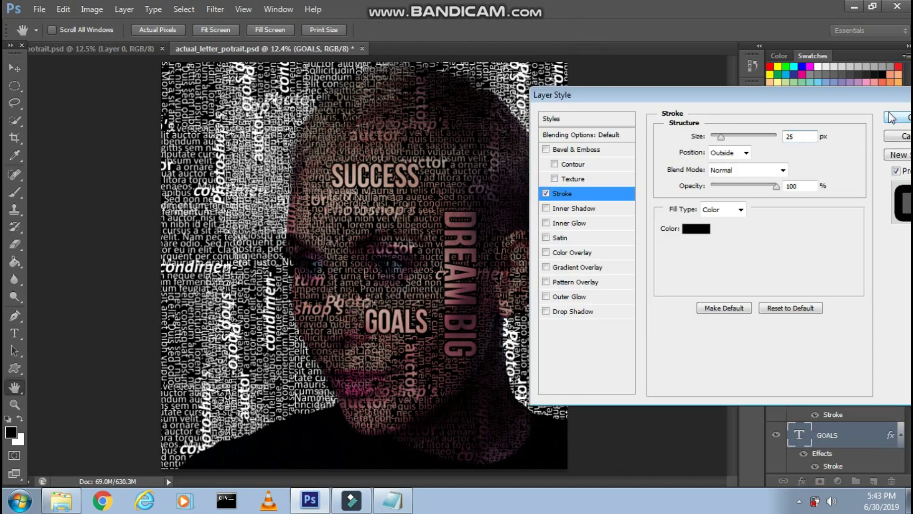
key(alt+Tab)
key(ctrl+a)
key(BackSpace)
text(Now a)
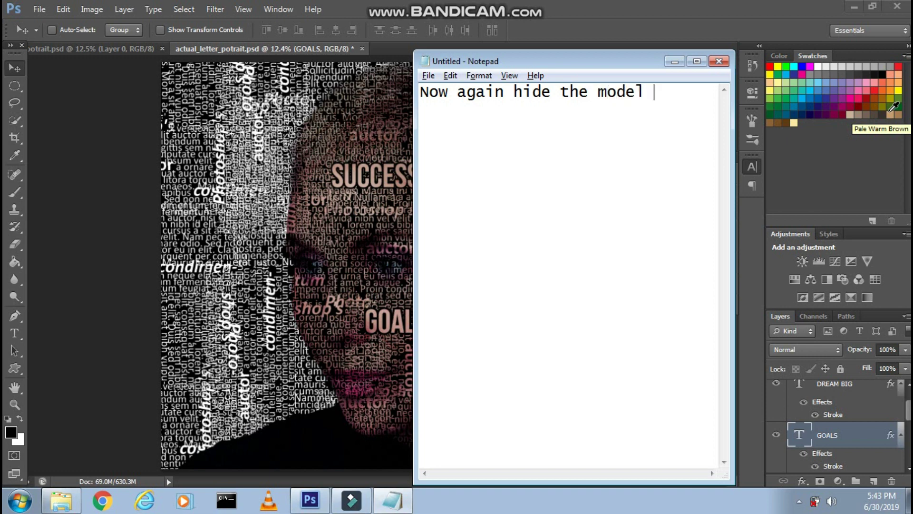
text(er and then )
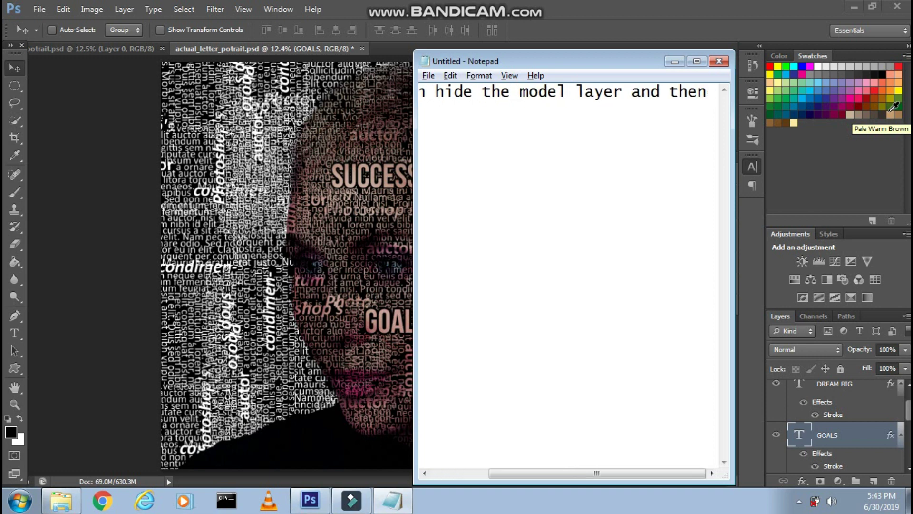
text(layer 1)
key(alt+Tab)
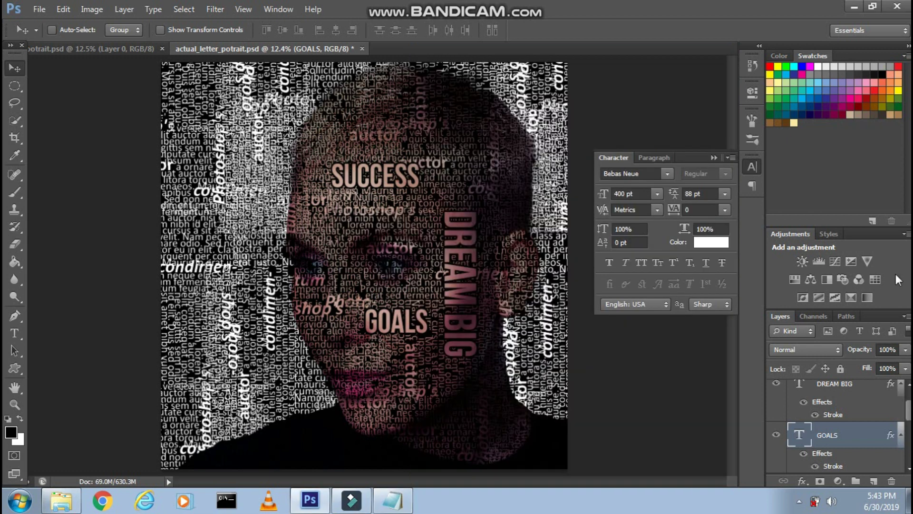
- Hide the portrait layer (Layer 0) and the black background layer (Layer 1)
drag(907, 416, 903, 388)
click(776, 393)
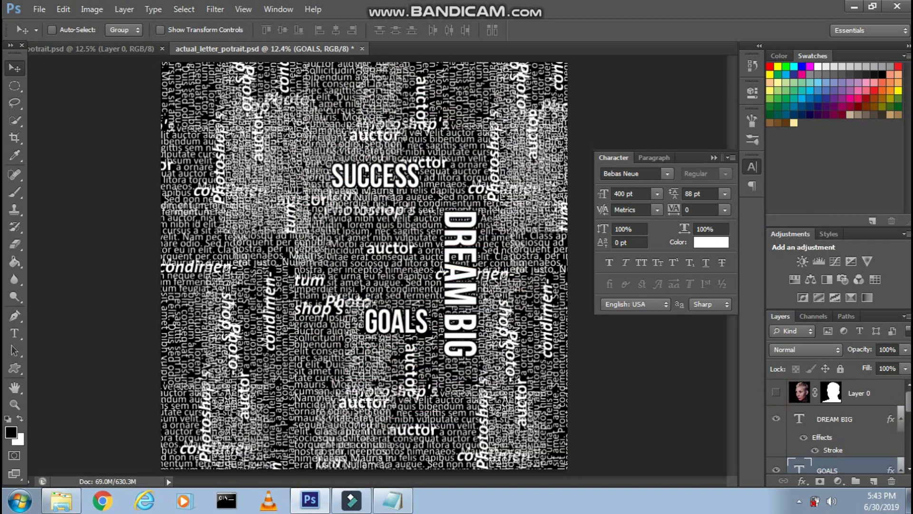
drag(907, 418, 909, 470)
click(775, 461)
- Add a note about pressing Shift+Alt+E to merge all the text into one layer
key(alt+Tab)
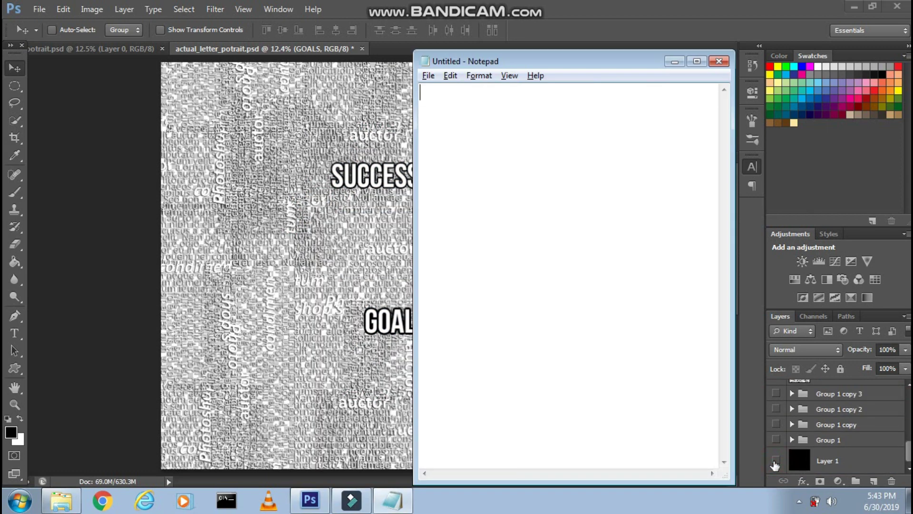
text(again press CTRL + SHIFT )
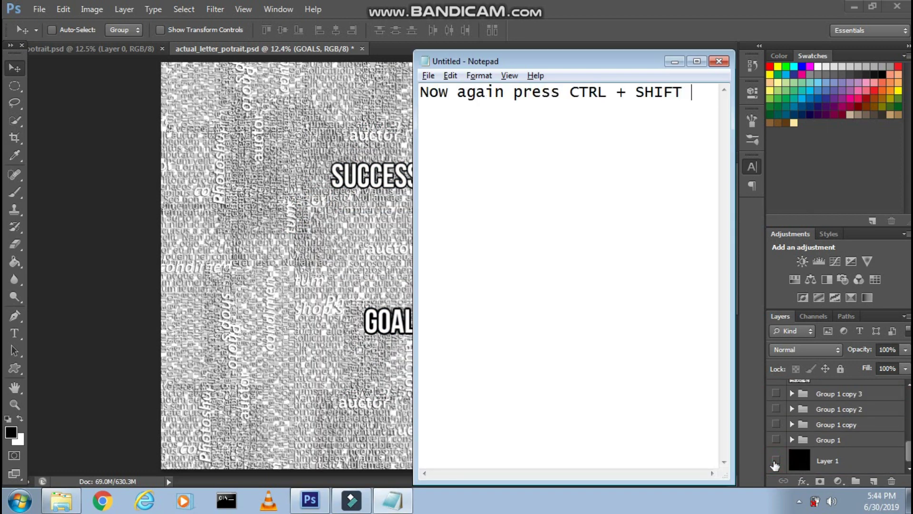
text(+ ALT + E to m)
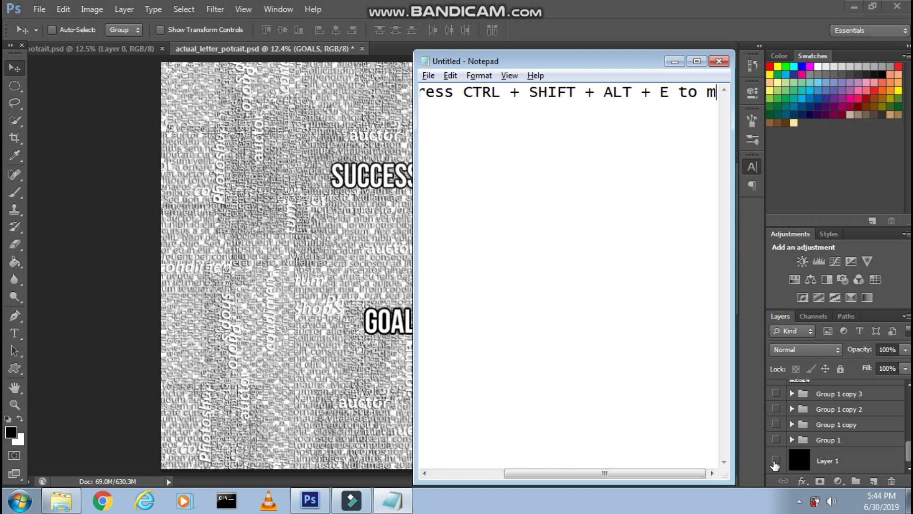
text(erge all the text laye)
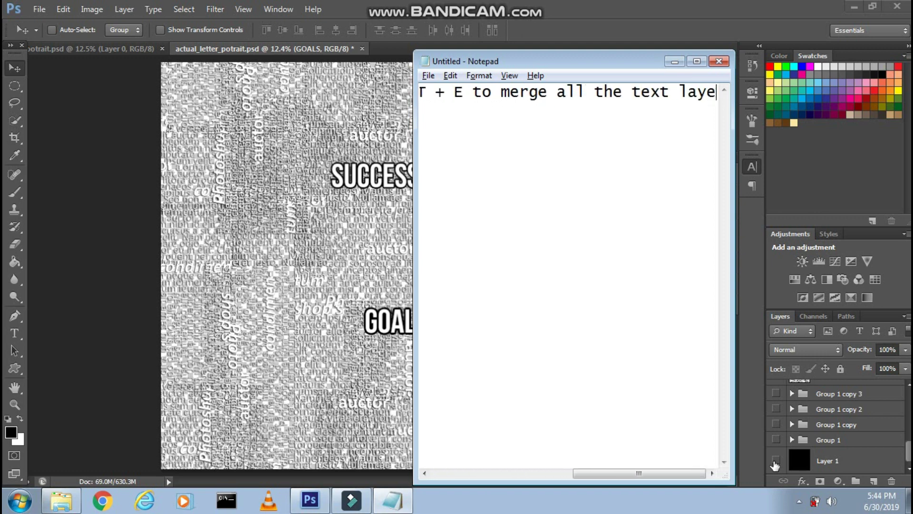
text(rs into one)
text(layer)
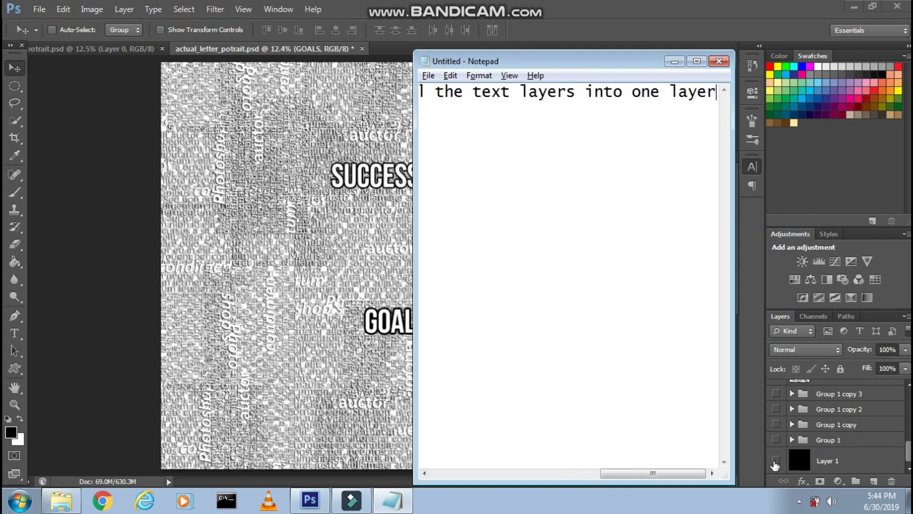
click(848, 417)
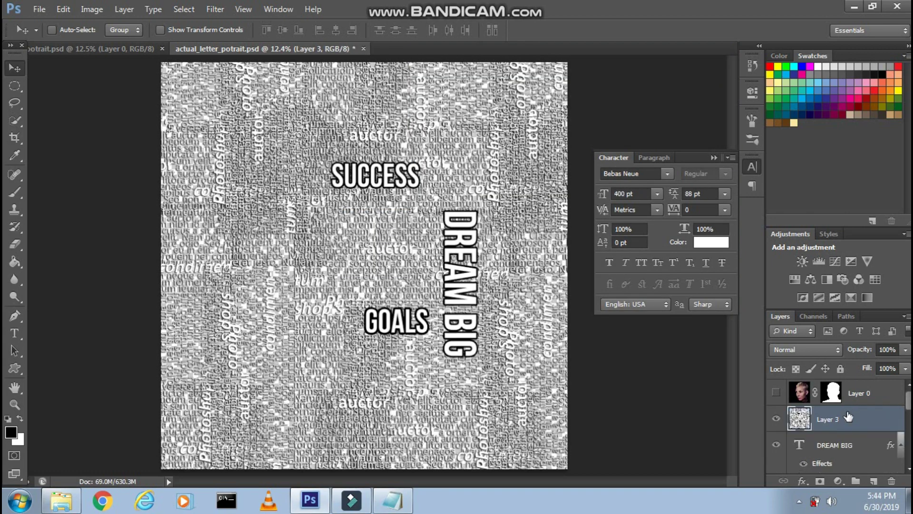
- Replace the note with a line about hiding the other text layers and unhiding the model
key(alt+Tab)
key(ctrl+a)
key(BackSpace)
text(Now hid)
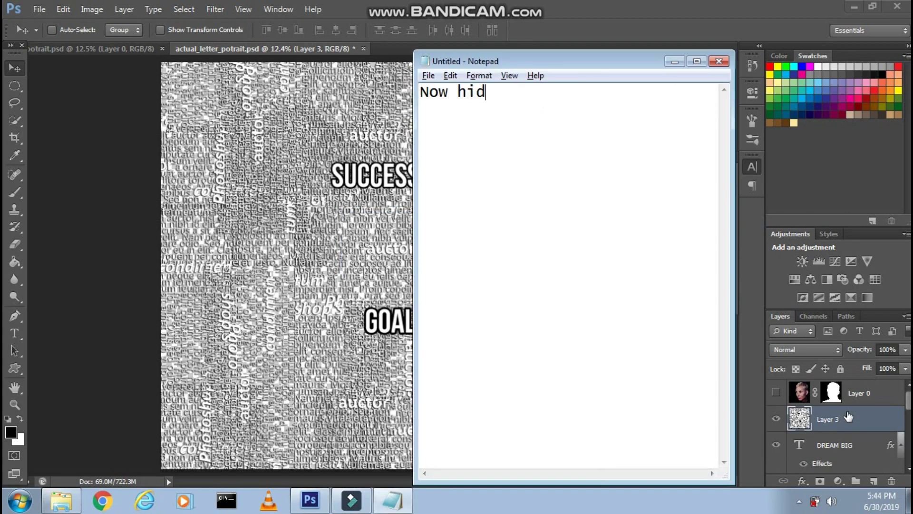
text( the other textlayer)
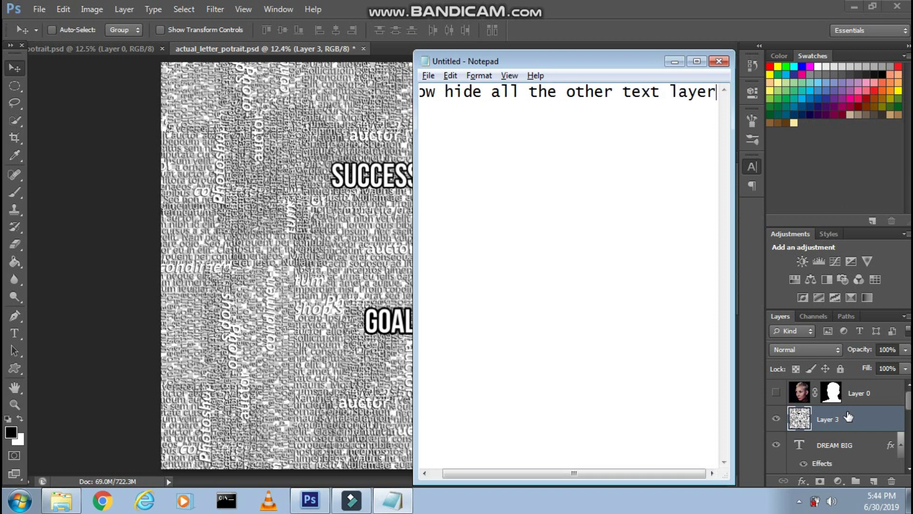
text(s and then un)
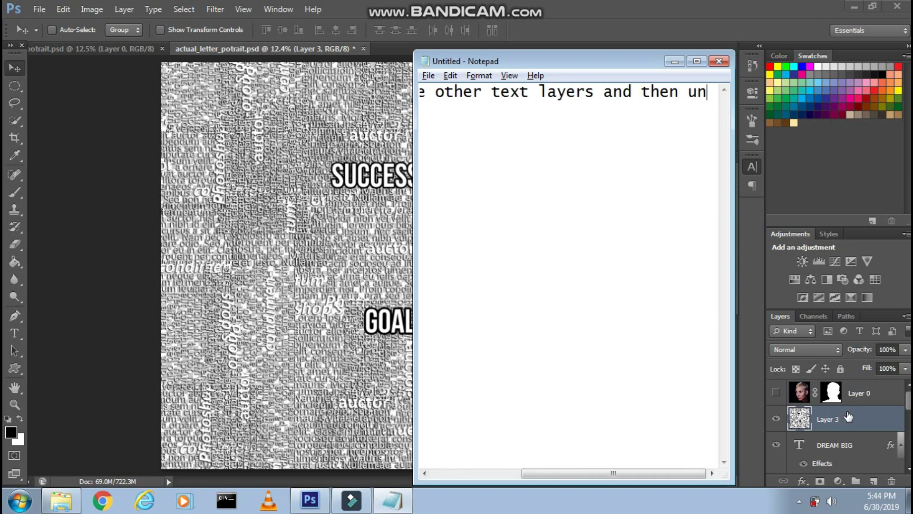
text(hide the model )
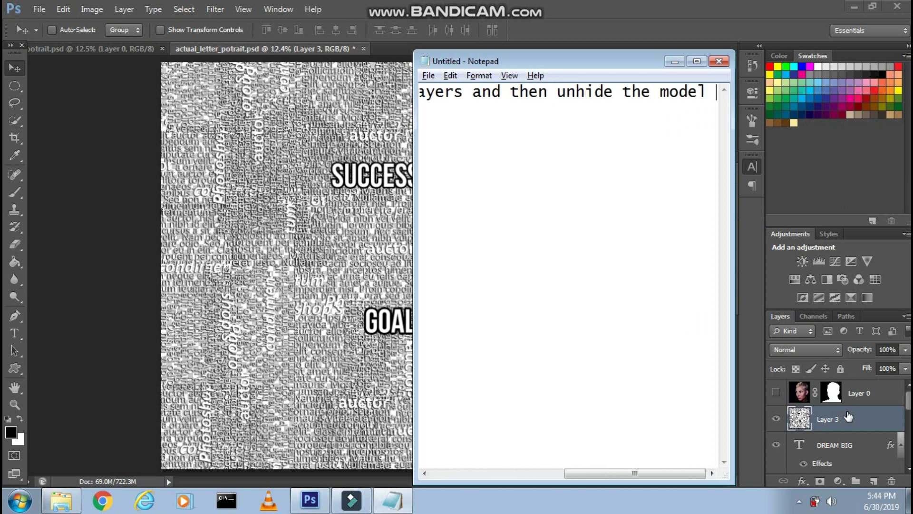
text(and layer 1)
click(848, 416)
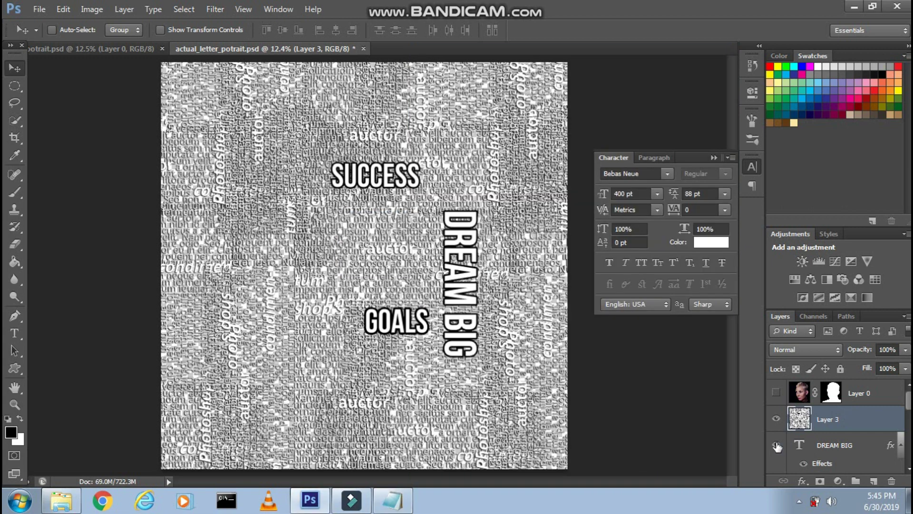
- Show the black background layer and the portrait layer again
scroll(880, 410, down, 2)
scroll(837, 423, down, 1)
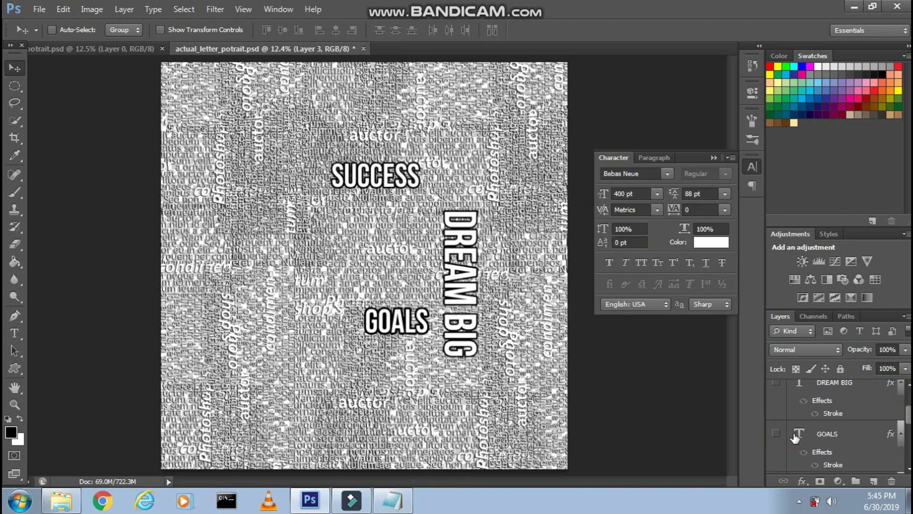
scroll(837, 418, up, 3)
click(777, 396)
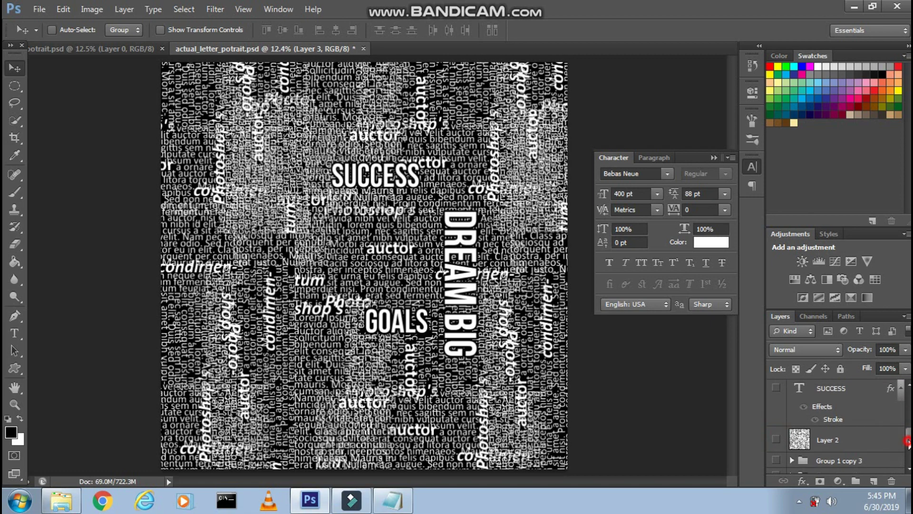
scroll(808, 397, up, 1)
click(776, 394)
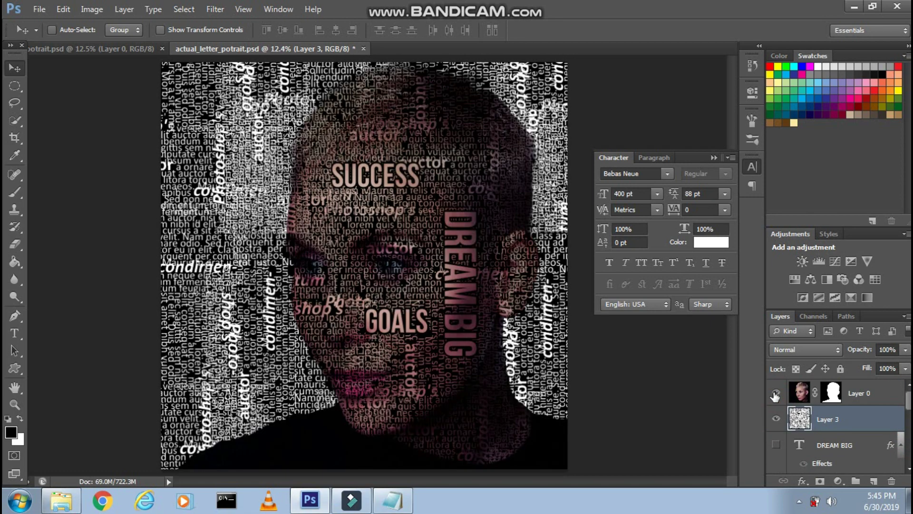
- Replace the note with an instruction to convert the merged text layer to a smart object
key(alt+Tab)
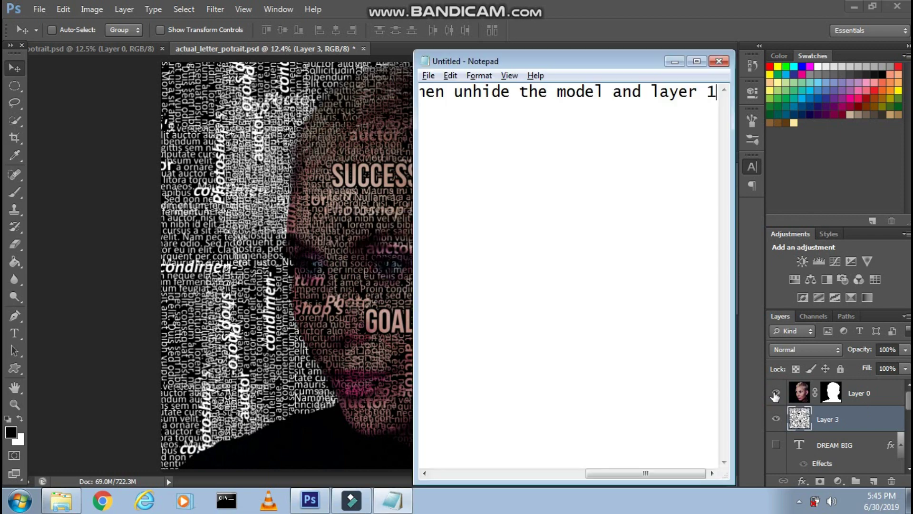
key(ctrl+a)
key(BackSpace)
text(Now right )
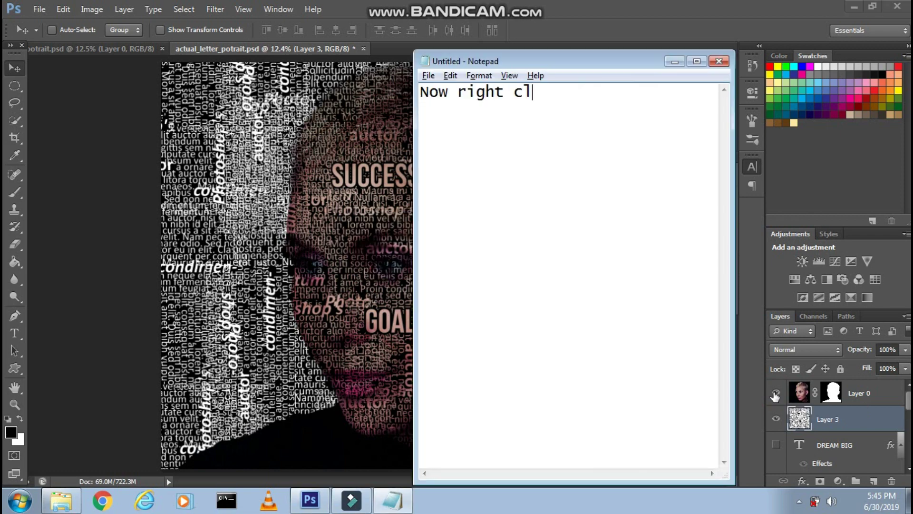
text(ick on themerged )
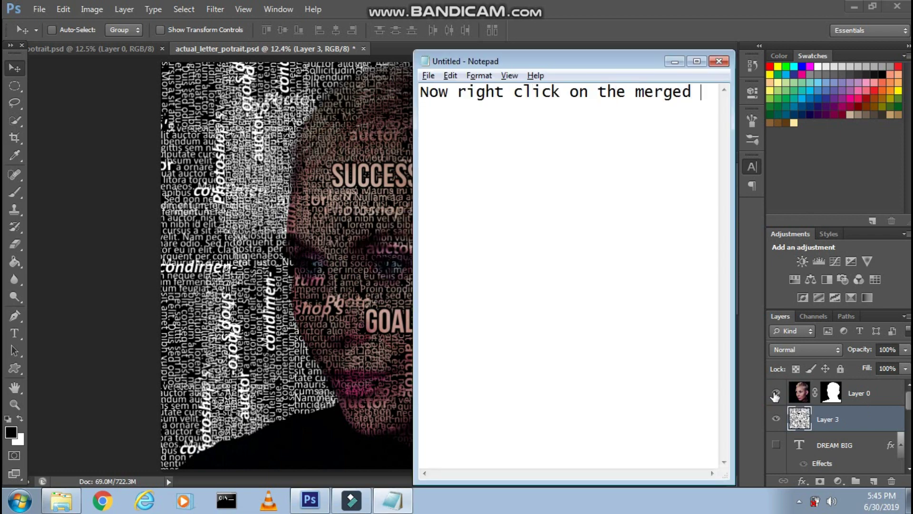
text(text layer and sele)
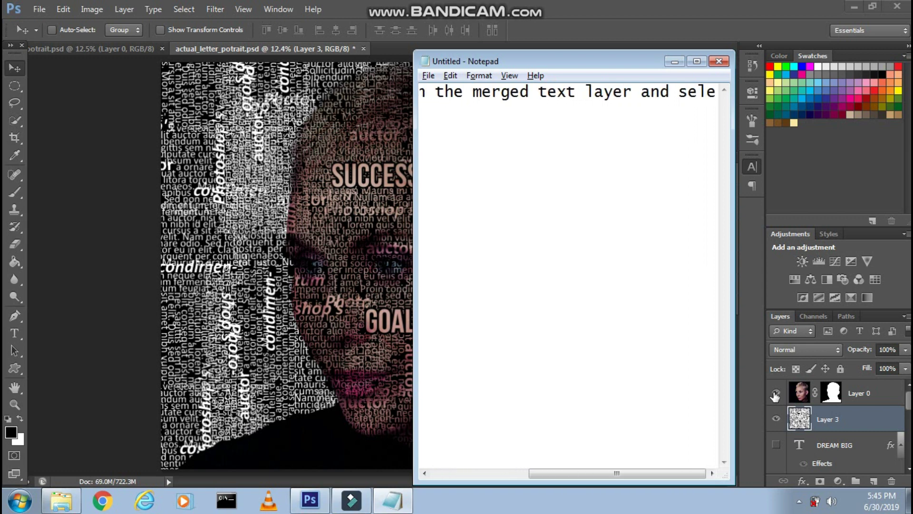
text(ct Convert to smart obj)
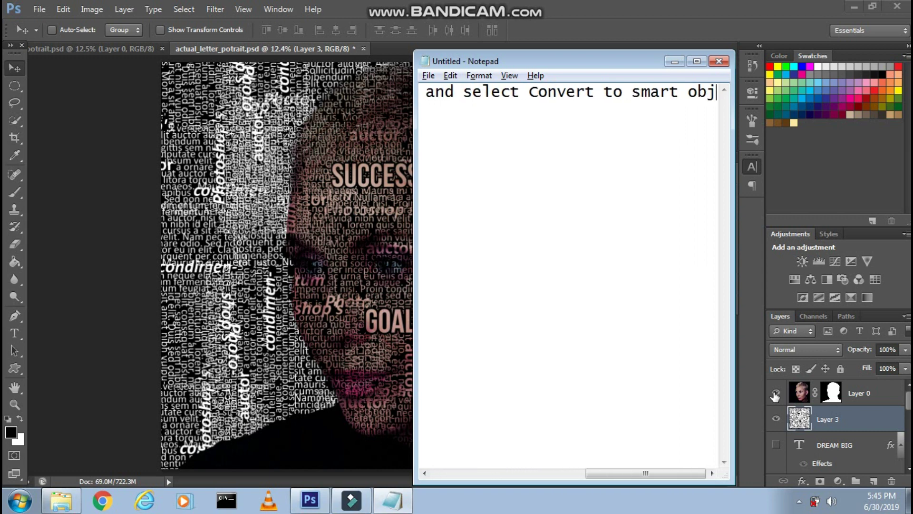
text(ect over there)
- Convert merged Layer 3 to a Smart Object and note selecting Displace next
click(847, 419)
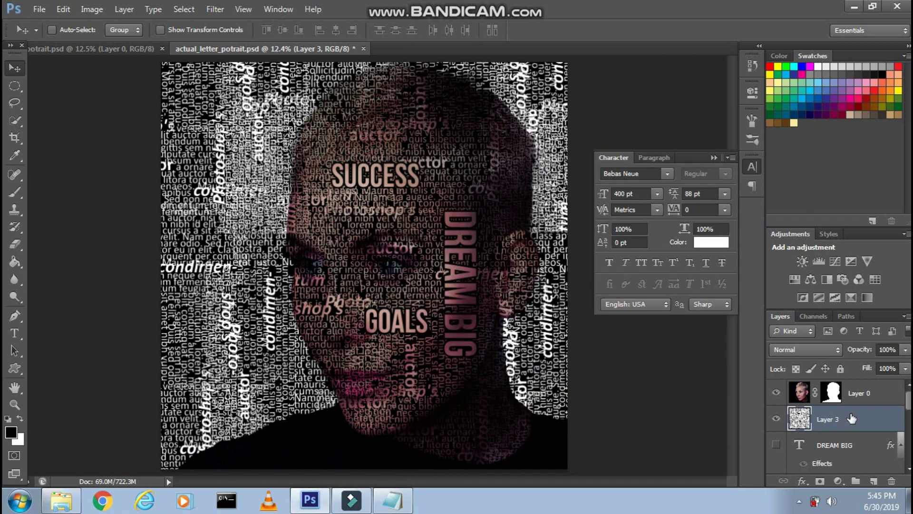
right_click(847, 419)
click(684, 102)
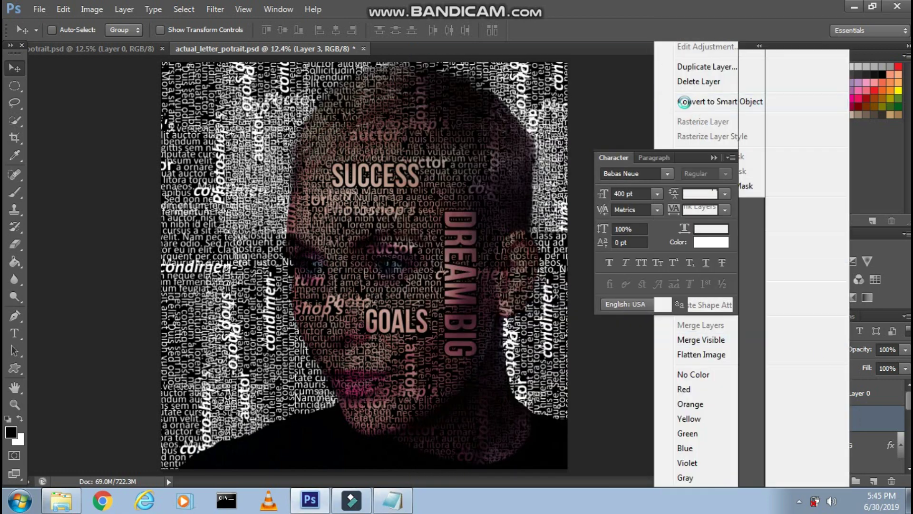
key(alt+Tab)
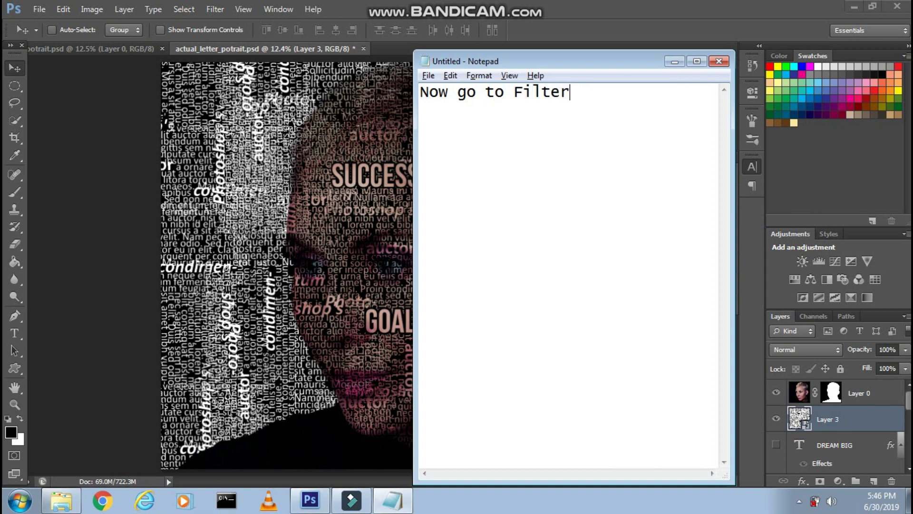
text(hen Distort )
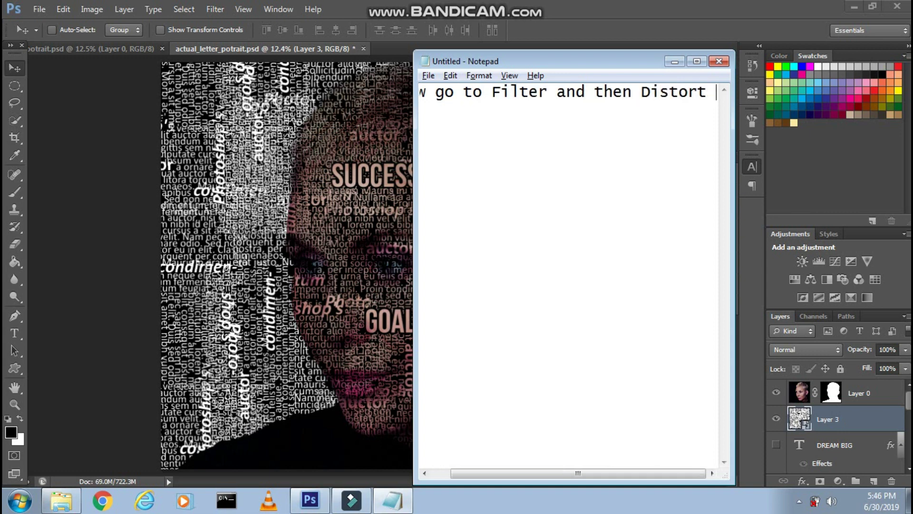
text(and then select Displace ove)
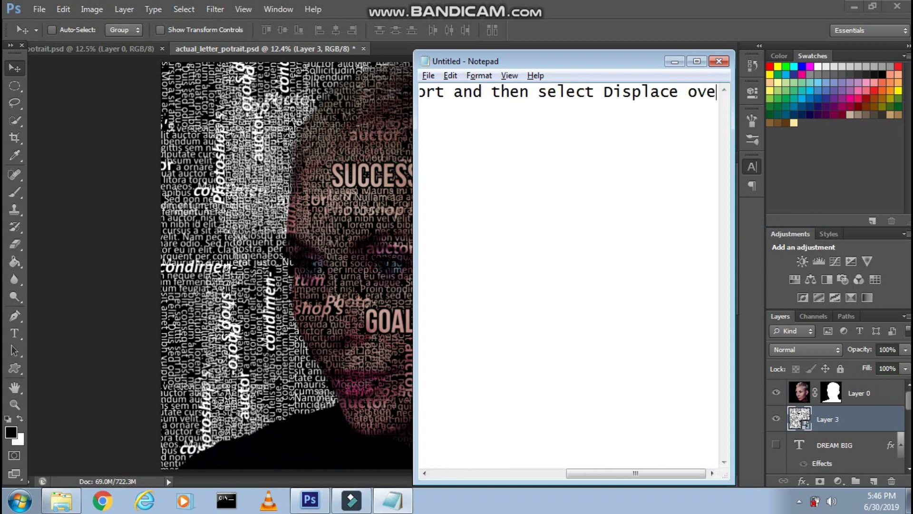
text(r there)
- Apply the Displace distortion filter to Layer 3, accepting its settings with OK
key(alt+Tab)
click(209, 9)
mouse_move(227, 156)
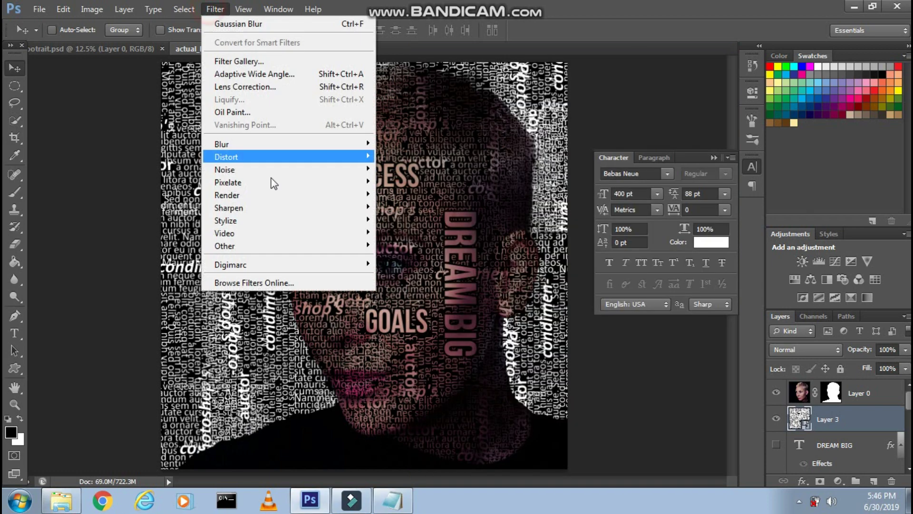
click(395, 153)
key(alt+Tab)
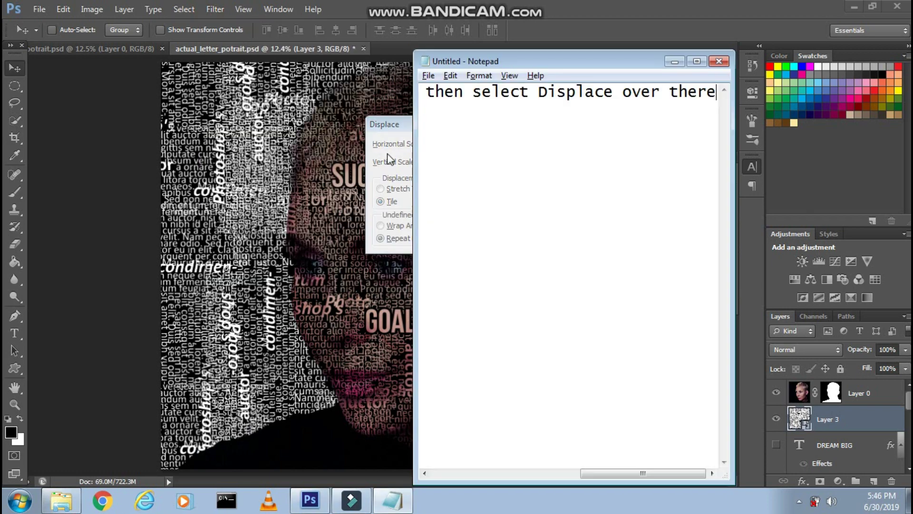
key(ctrl+a)
key(BackSpace)
text(the )
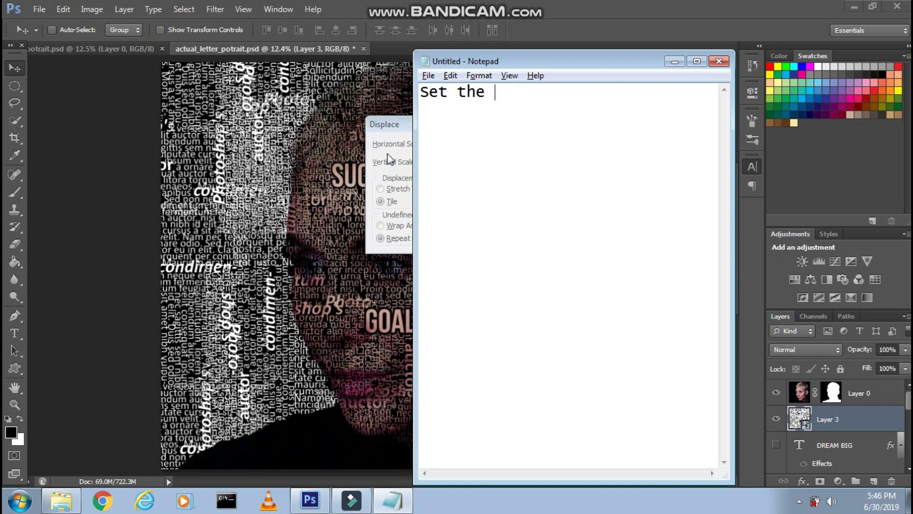
text(following and then cl)
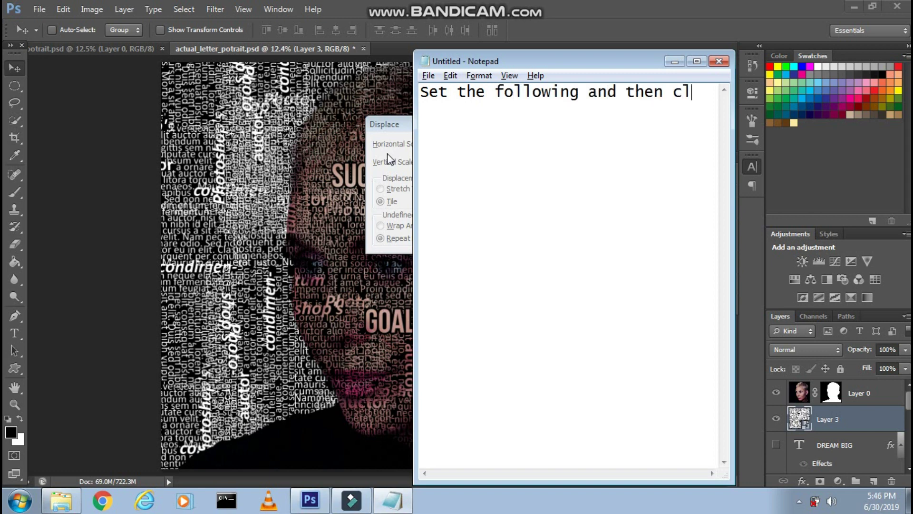
text(ick on Ok)
key(alt+Tab)
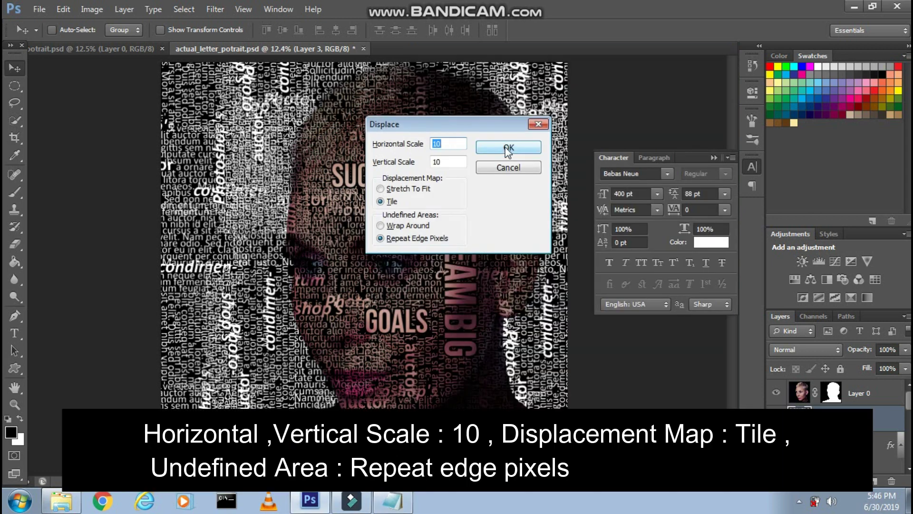
click(508, 150)
- Choose the previously created Displace map file as the displacement map
key(alt+Tab)
text(Now)
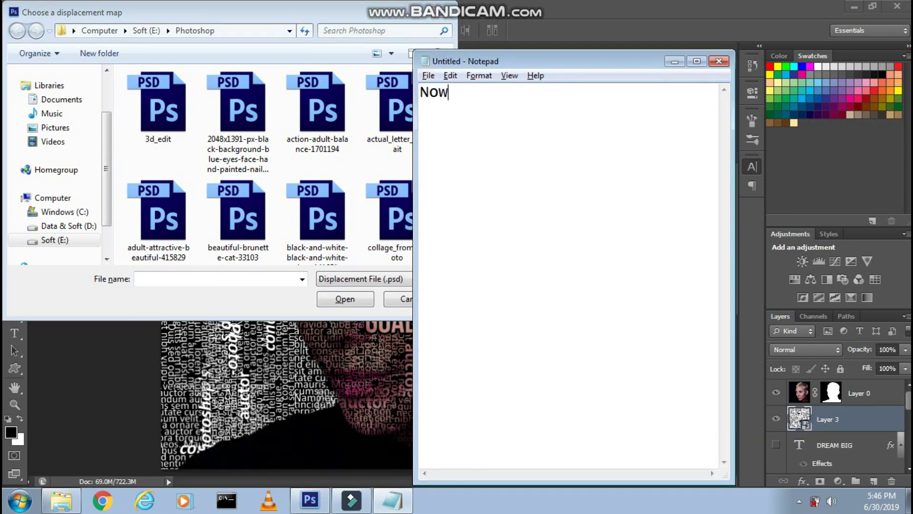
text(select the)
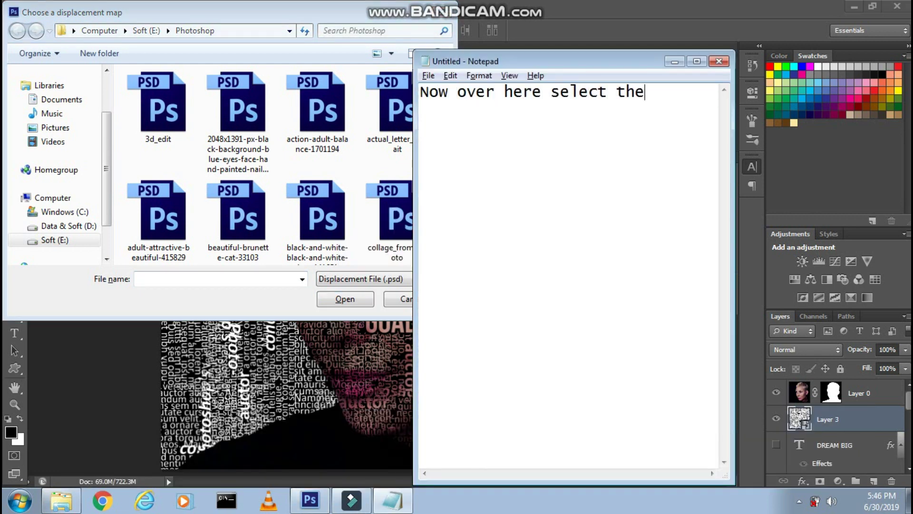
text( displace map file )
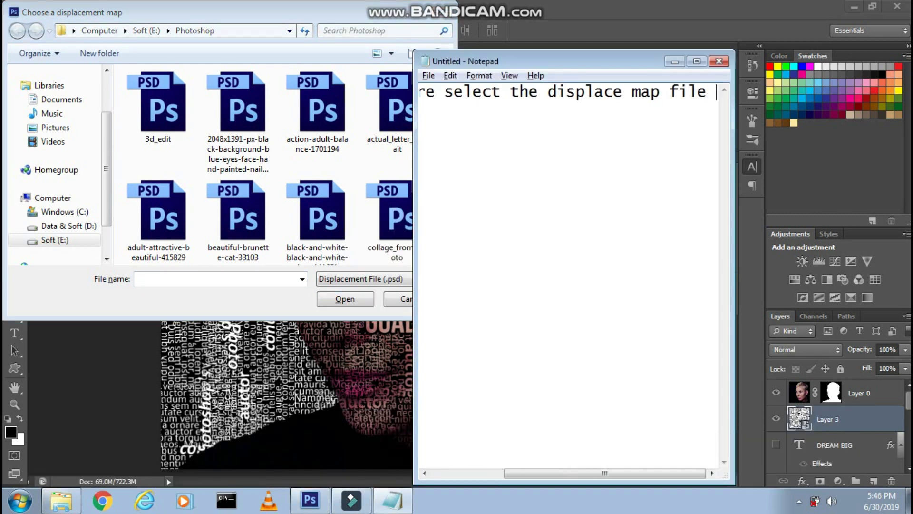
text(created )
text(ier)
key(alt+Tab)
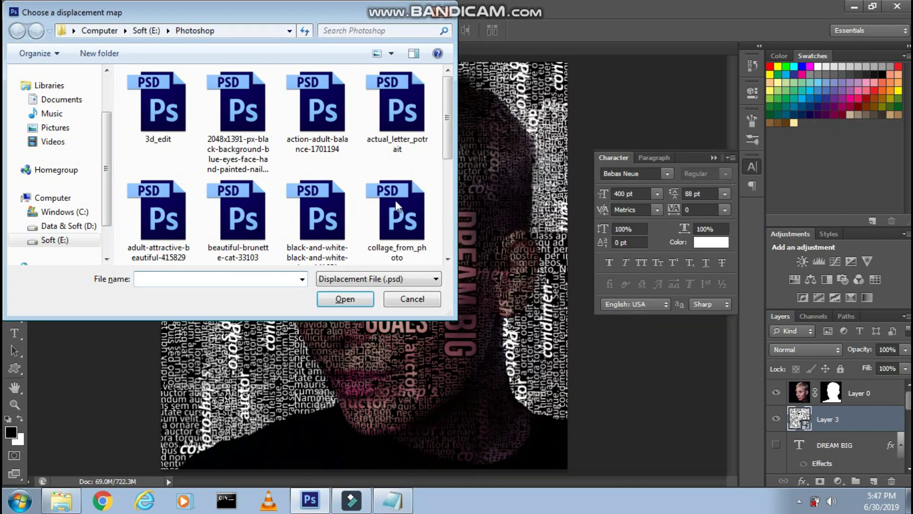
text(di)
scroll(343, 245, down, 2)
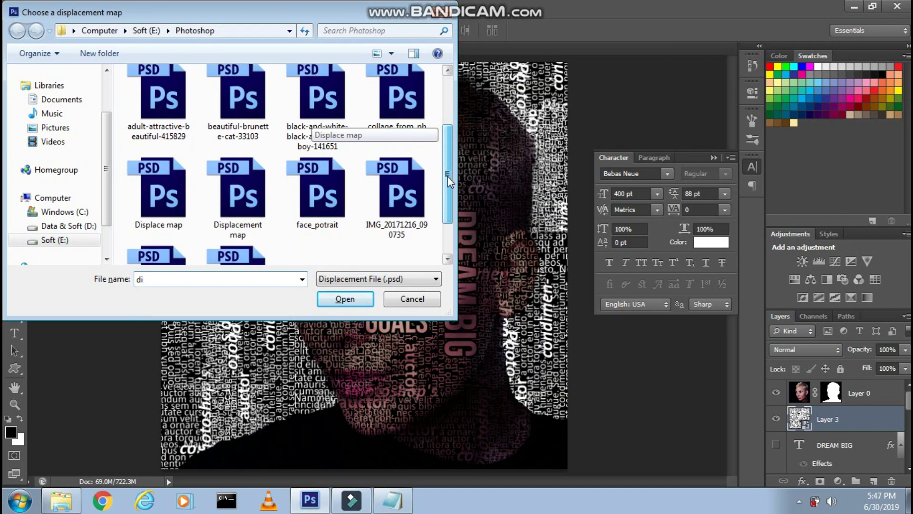
scroll(333, 143, down, 1)
click(153, 157)
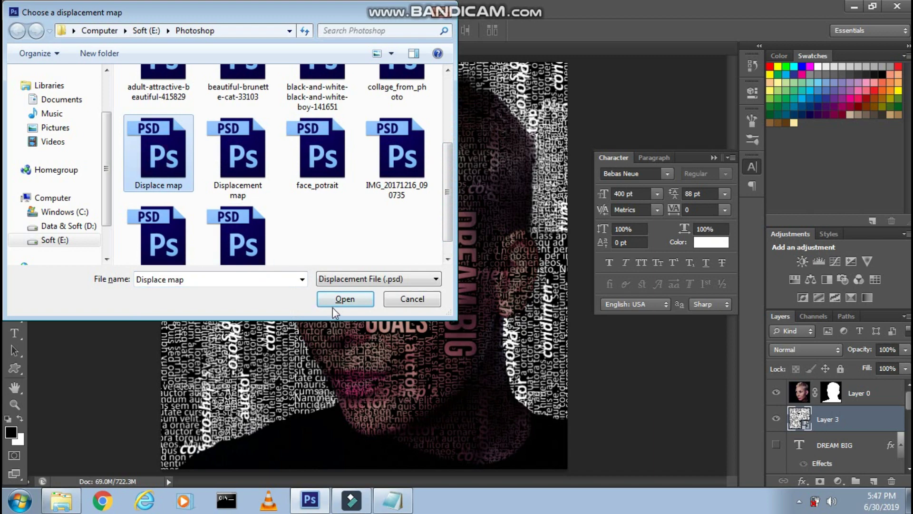
click(345, 298)
- Check the displaced text, then select the head mask on Layer 0
click(802, 445)
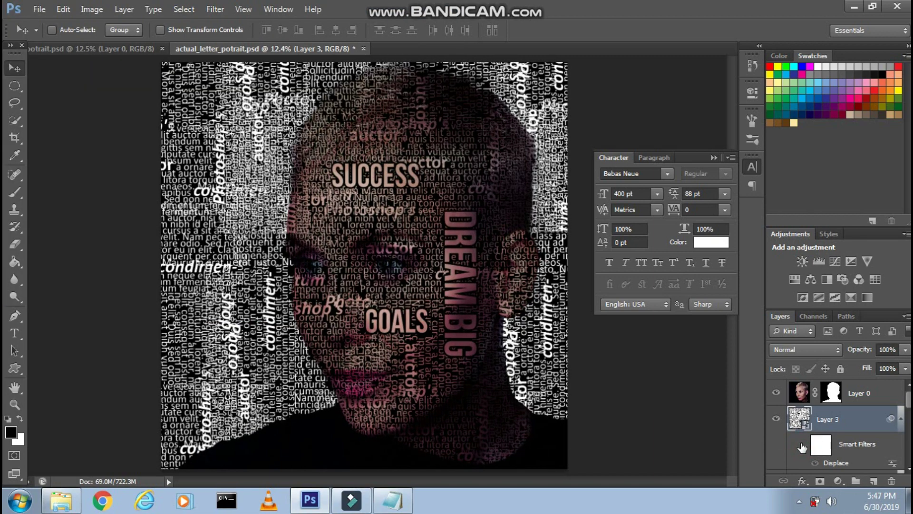
text(Now)
text( make)
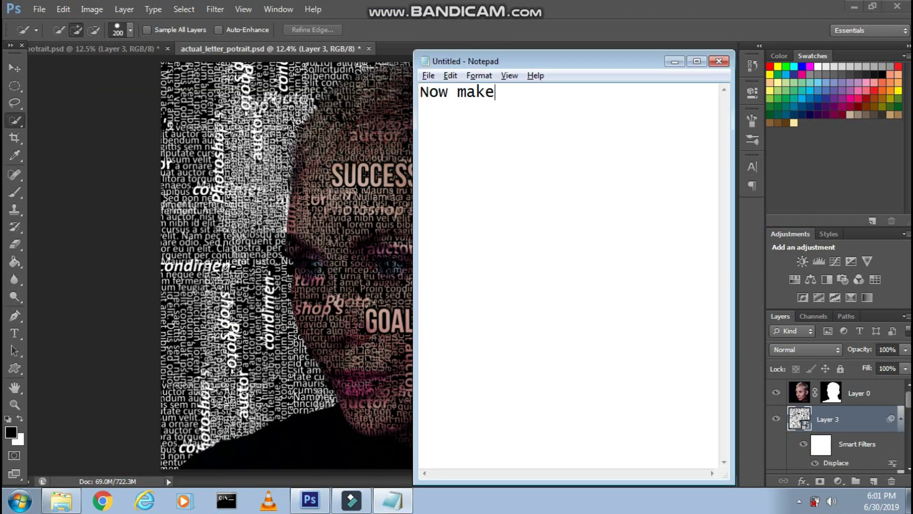
text(of the mod)
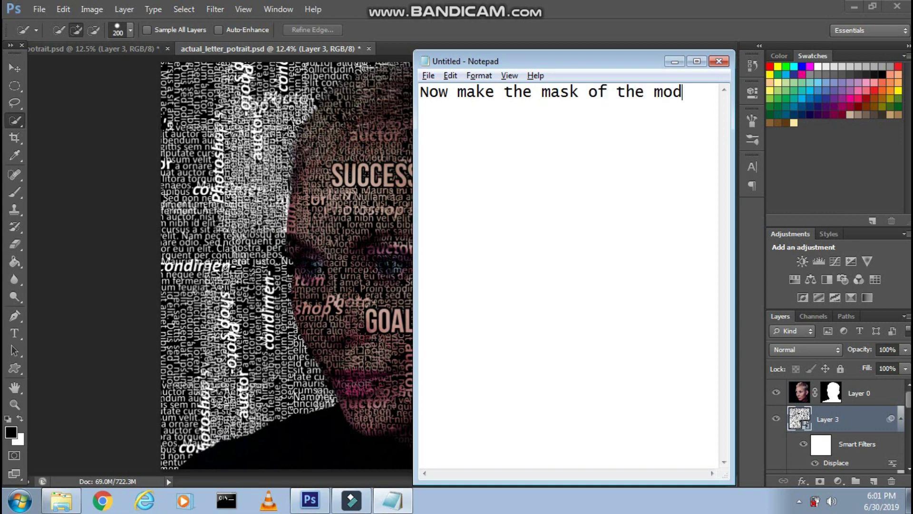
text(el layer active)
click(738, 359)
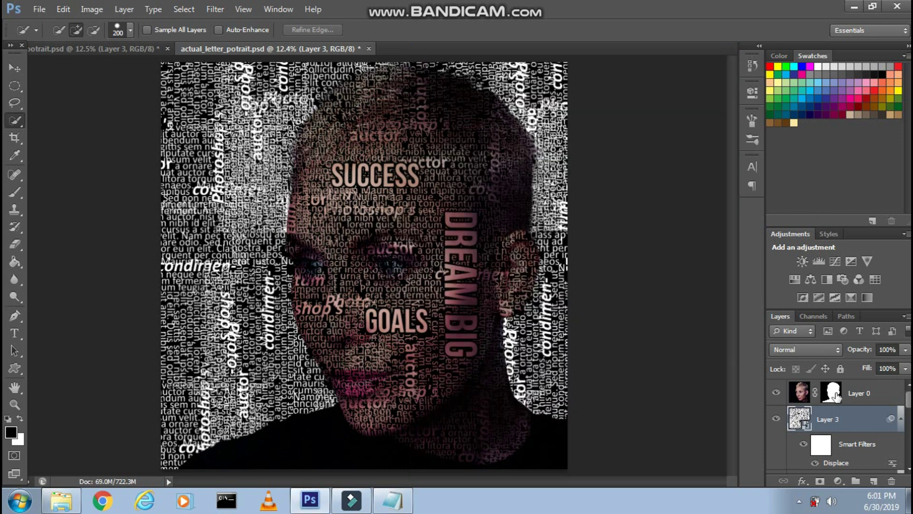
click(835, 396)
- Alt-drag Layer 0's head mask onto Layer 3 to copy it
key(alt+Tab)
text(And then pre)
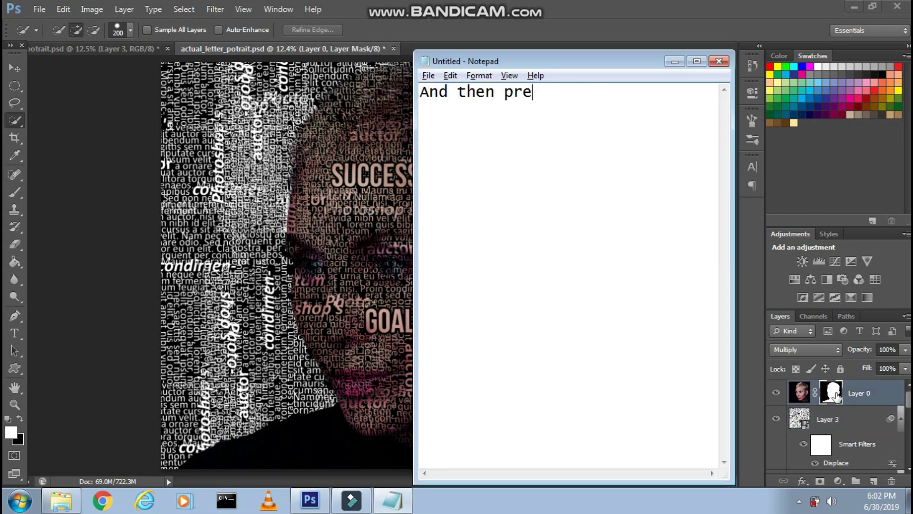
text(ss ALT and drag th)
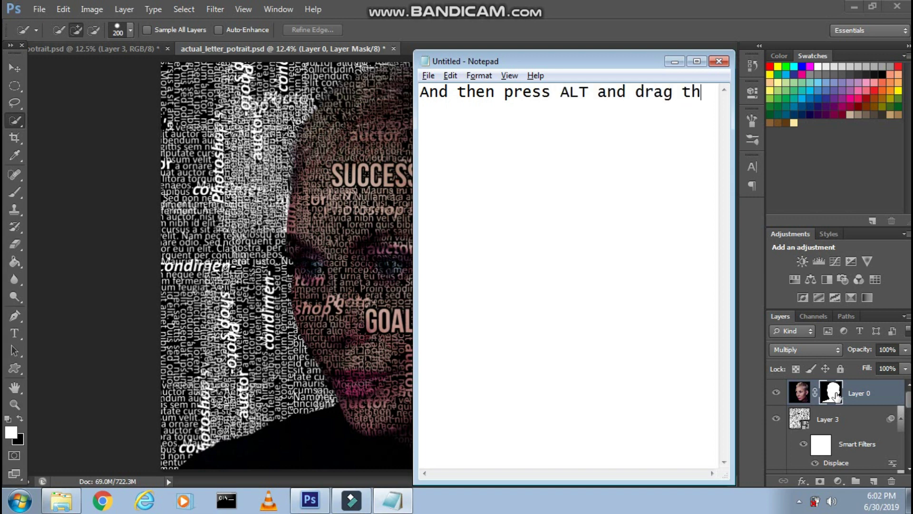
text(e mask to the text la)
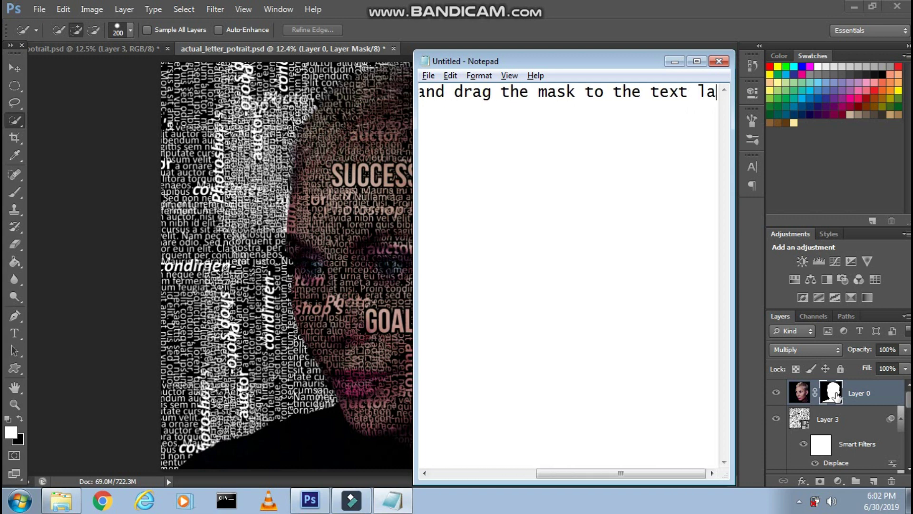
text(yer)
key(alt+Tab)
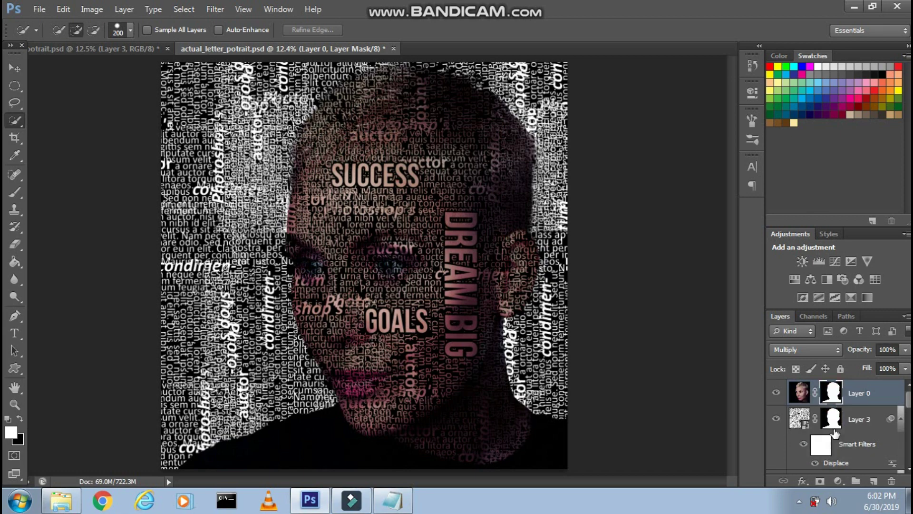
drag(831, 393, 835, 420)
- Type a closing note about the finished text portrait effect
key(alt+Tab)
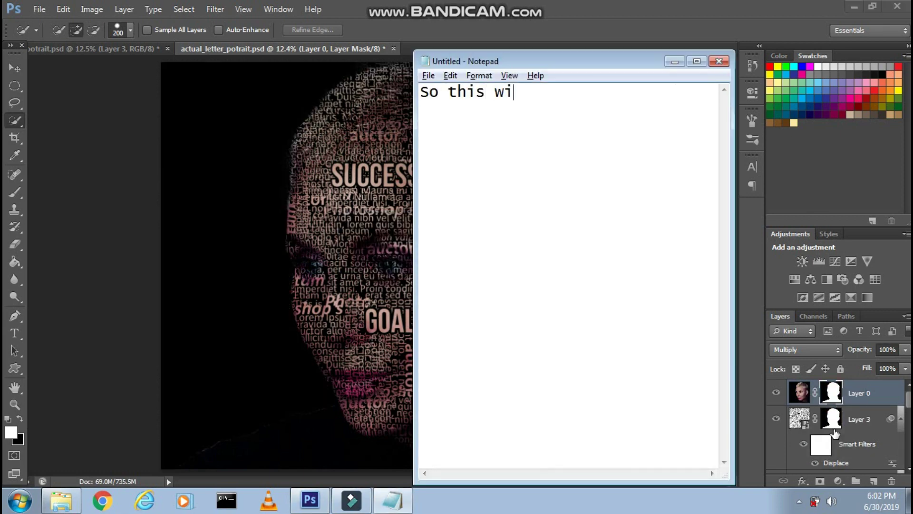
text(u your text )
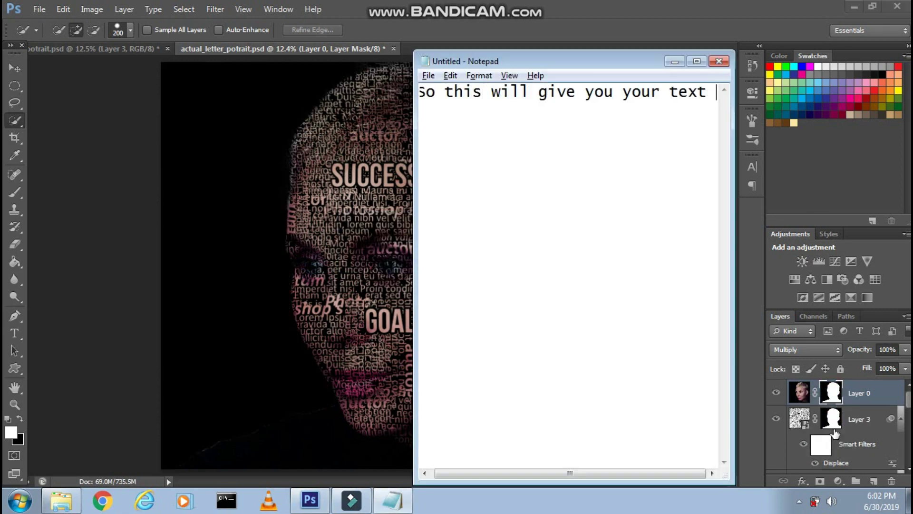
text(portrait effect)
key(ctrl+a)
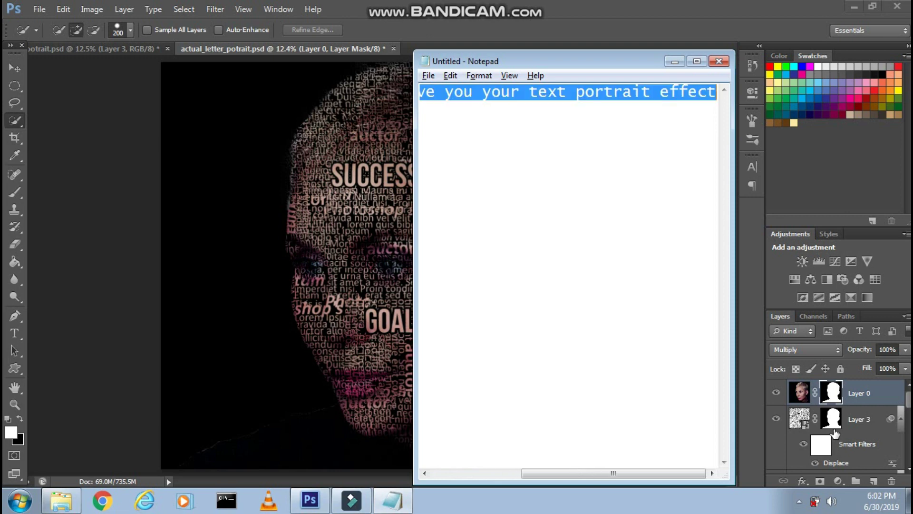
text(So that's th)
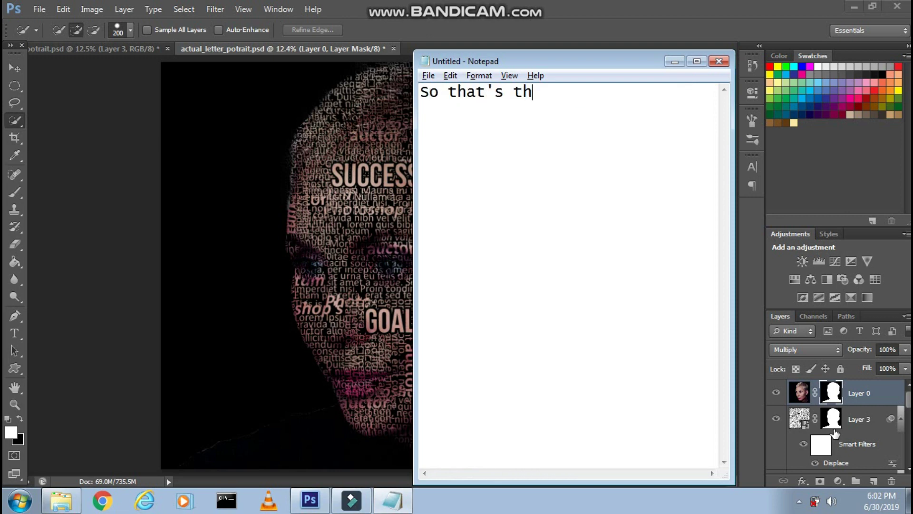
text(imag)
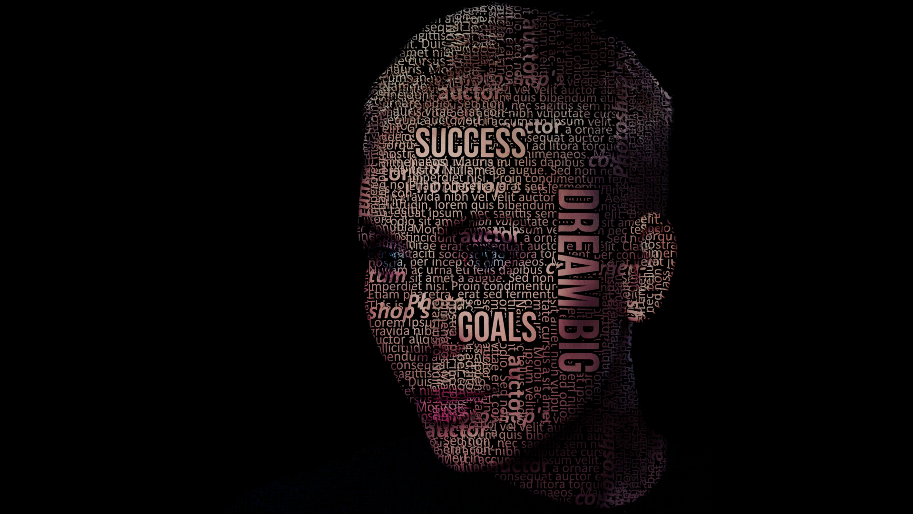
text(that's)
text(it guys)
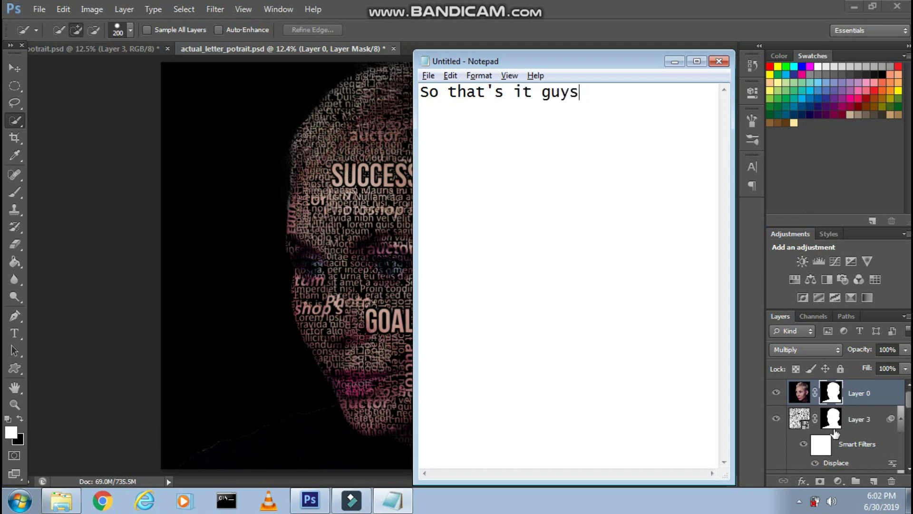
- Replace the note with a sign-off asking viewers to like, share and subscribe
key(ctrl+a)
key(BackSpace)
text(Now )
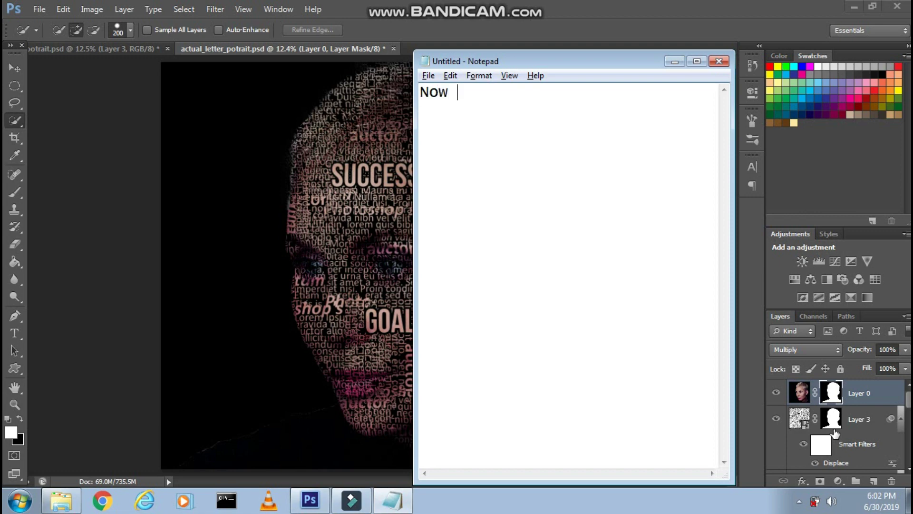
text( like)
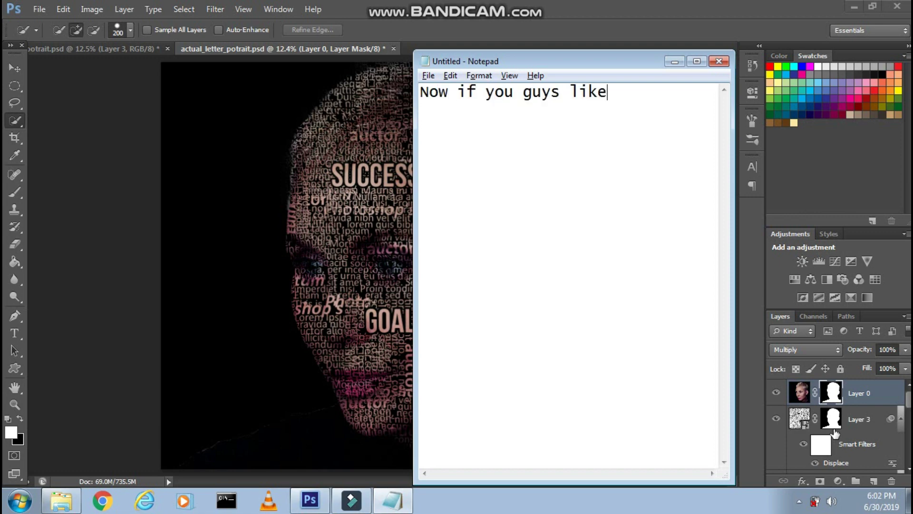
text(d the video then hi)
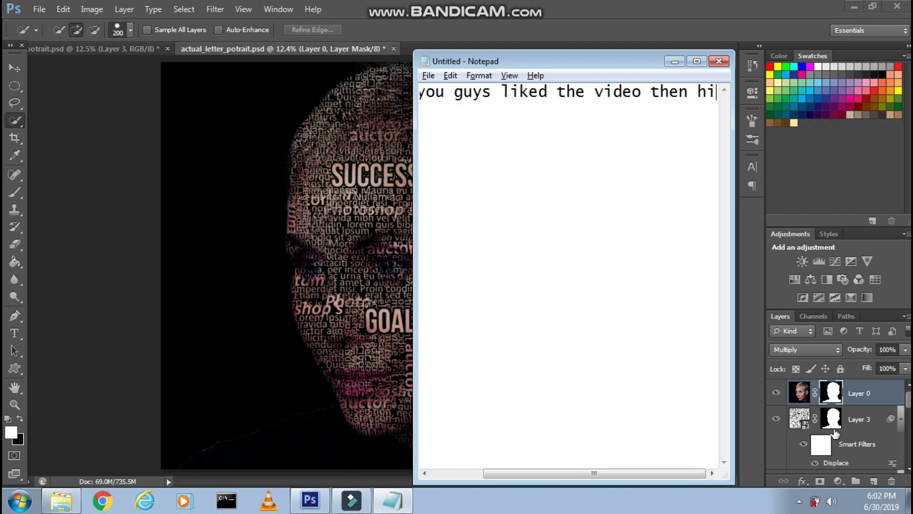
text(t the like button and)
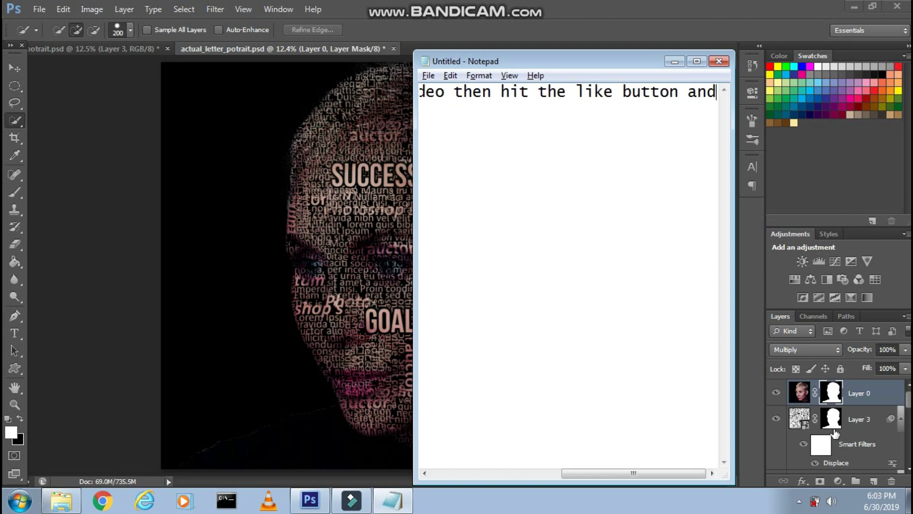
text( share it to the ones )
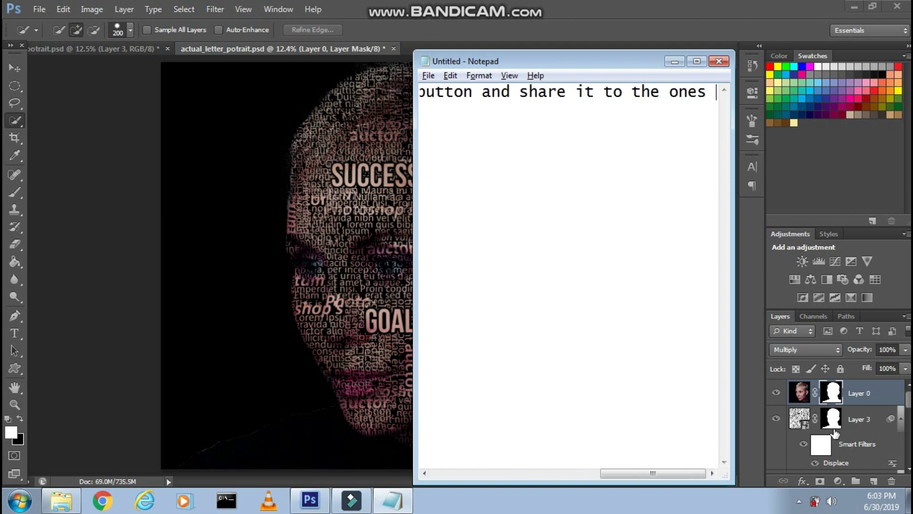
text(who might bew intereste)
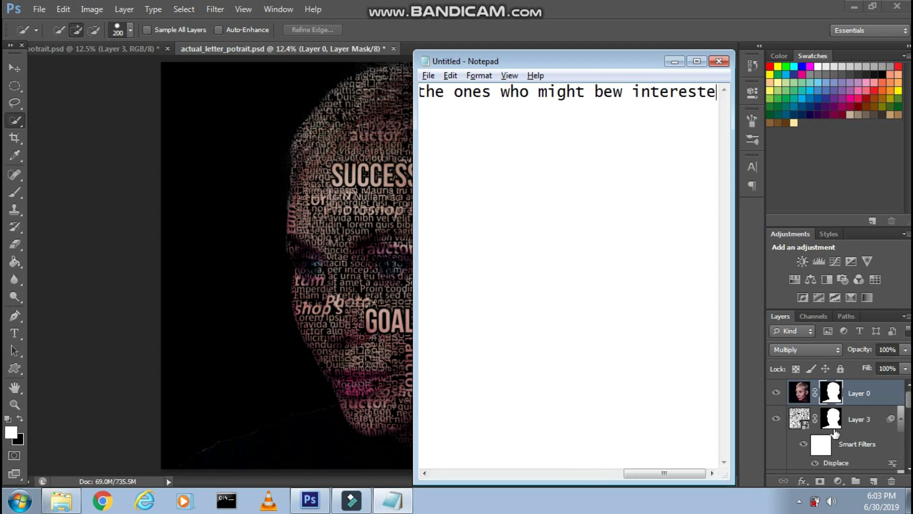
text(d in such)
key(ctrl+a)
text(And s)
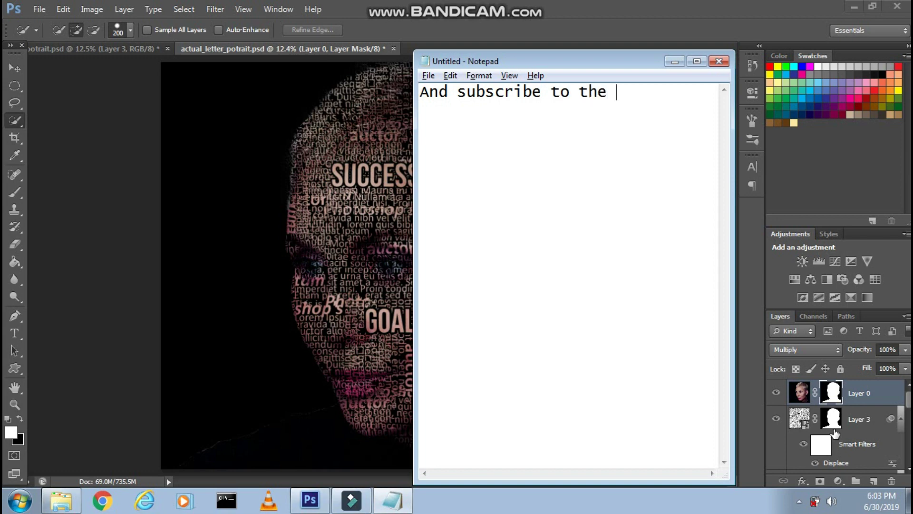
text(r more videos in Photoshop)
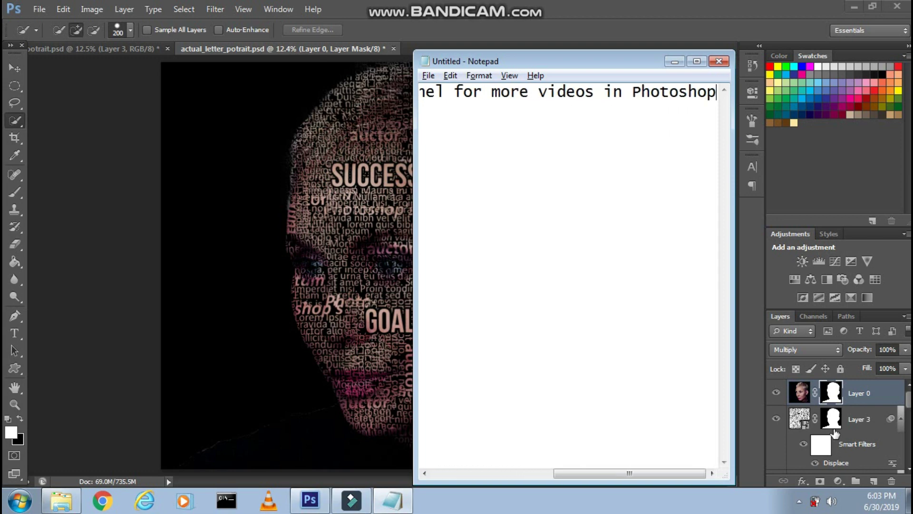
text(Thanks for watc)
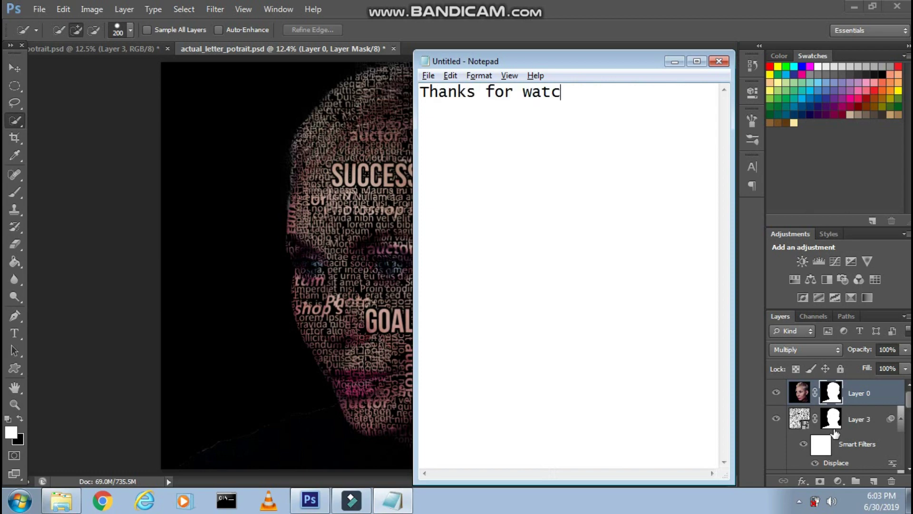